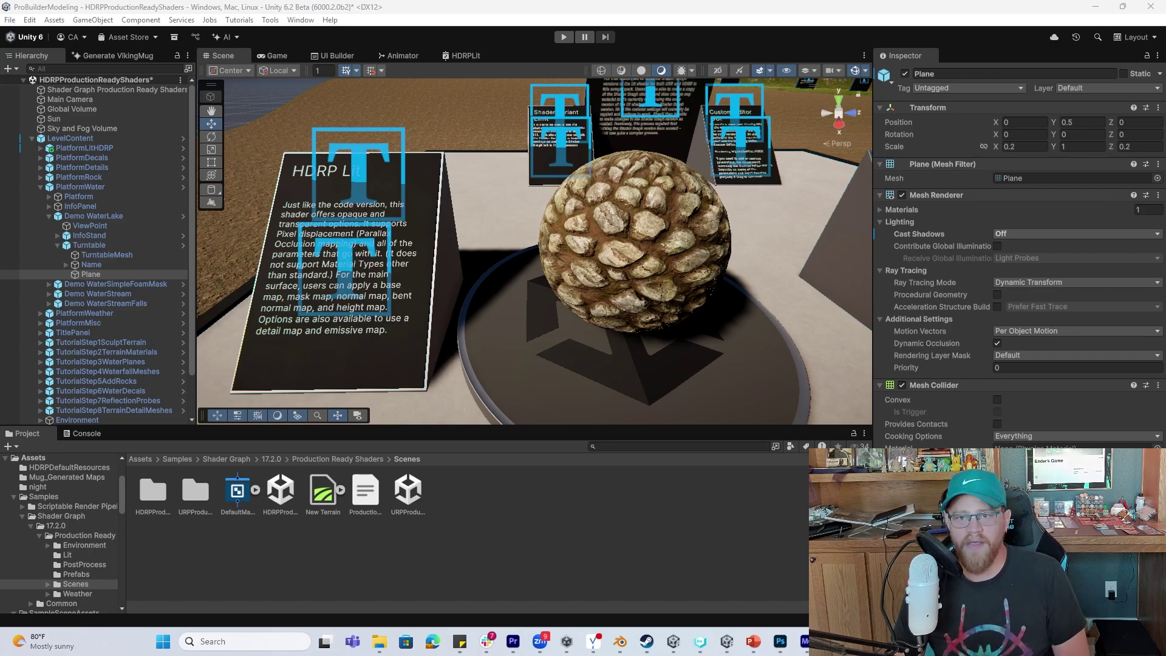
right_click_drag(629, 226, 686, 216)
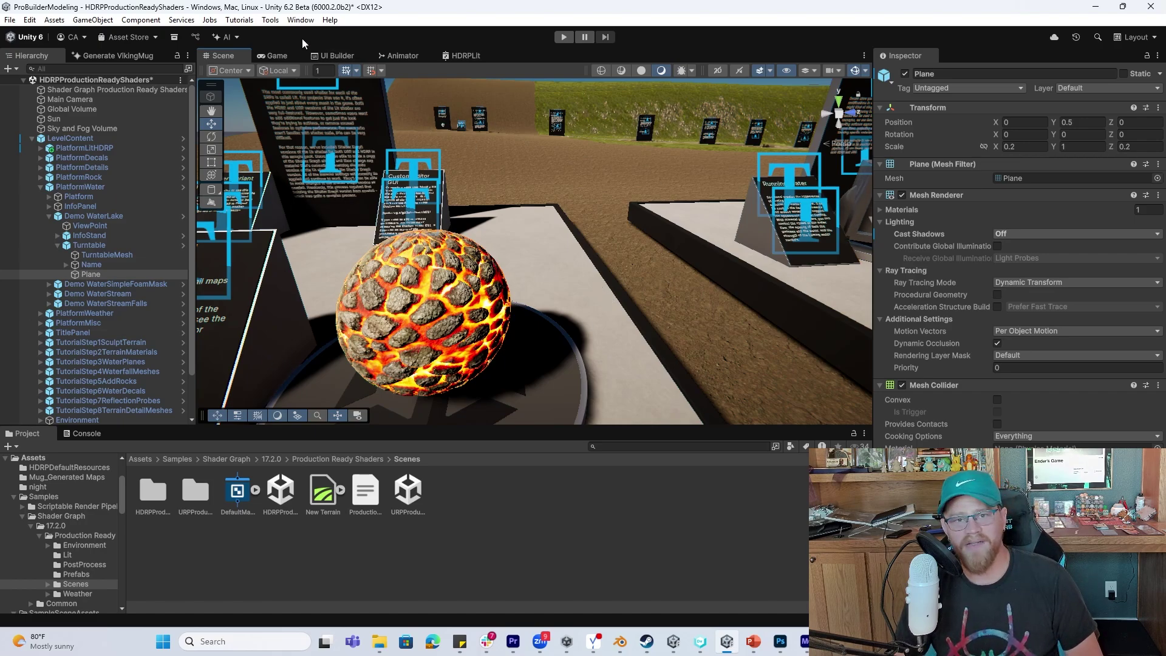
scroll(520, 200, "down", 5)
scroll(535, 205, "up", 2)
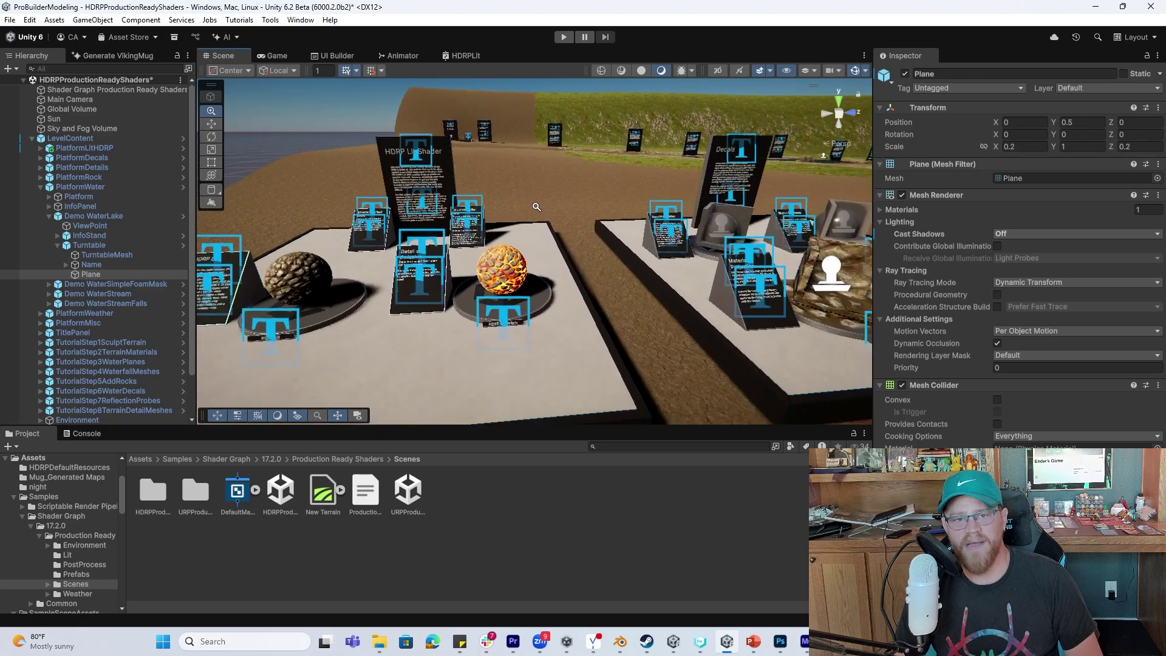
Open the Package Manager to review the Shader Graph package's samples, including Production Ready Shaders, and return to the editor
left_click(300, 20)
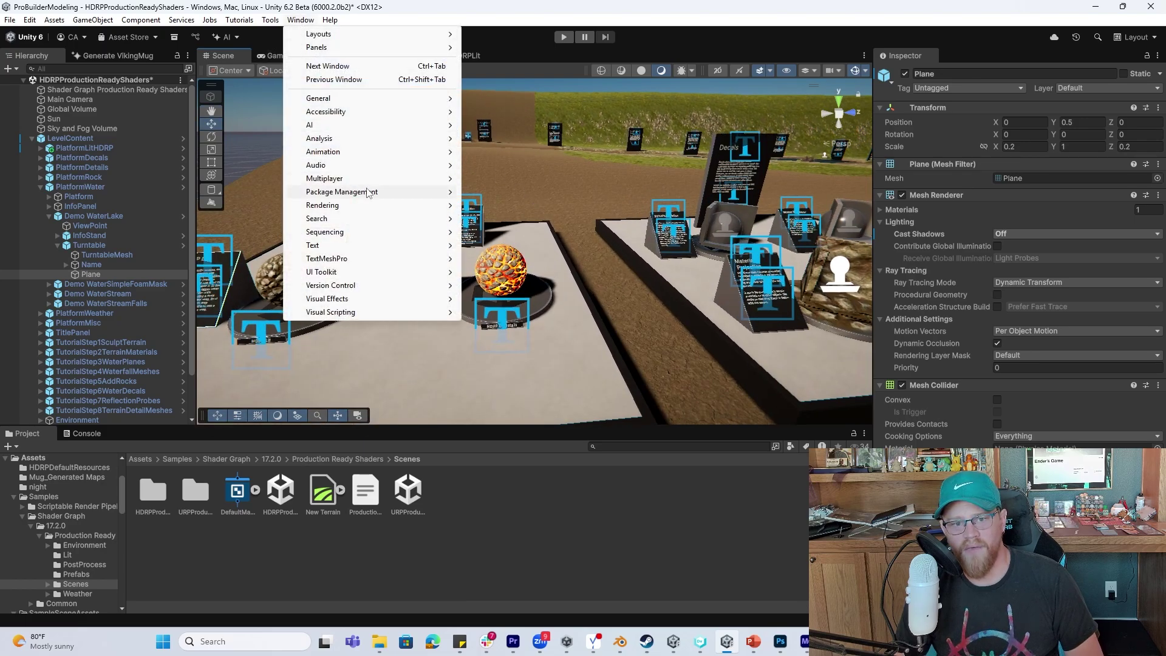
mouse_move(372, 192)
left_click(506, 192)
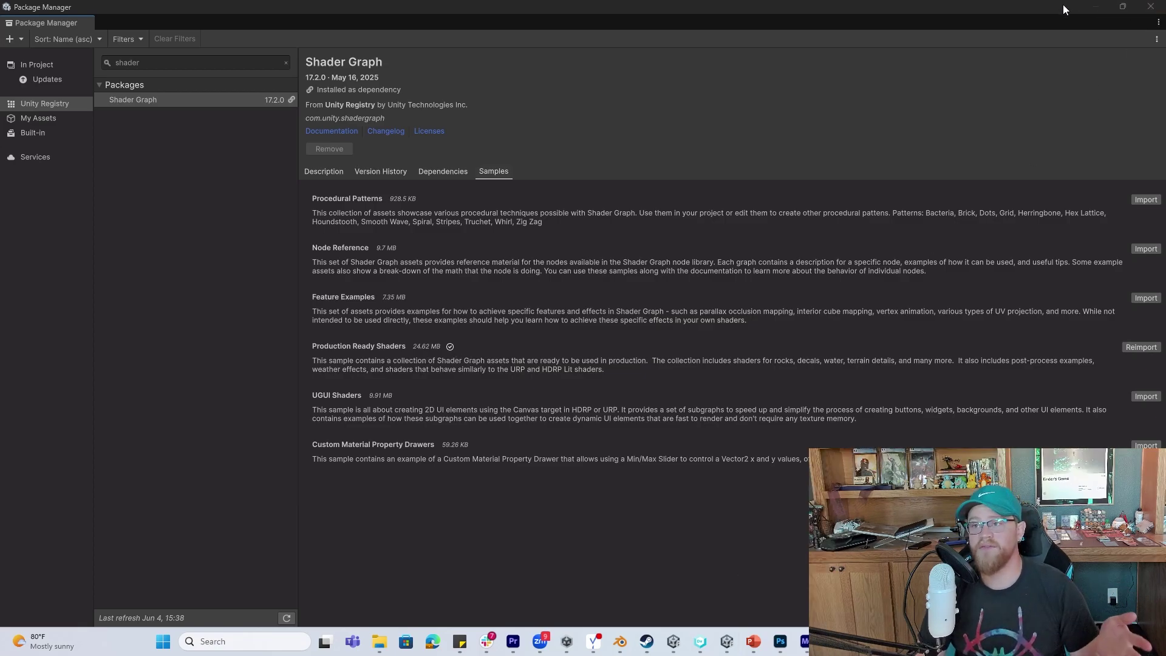
left_click_drag(1063, 5, 688, 108)
left_click(733, 104)
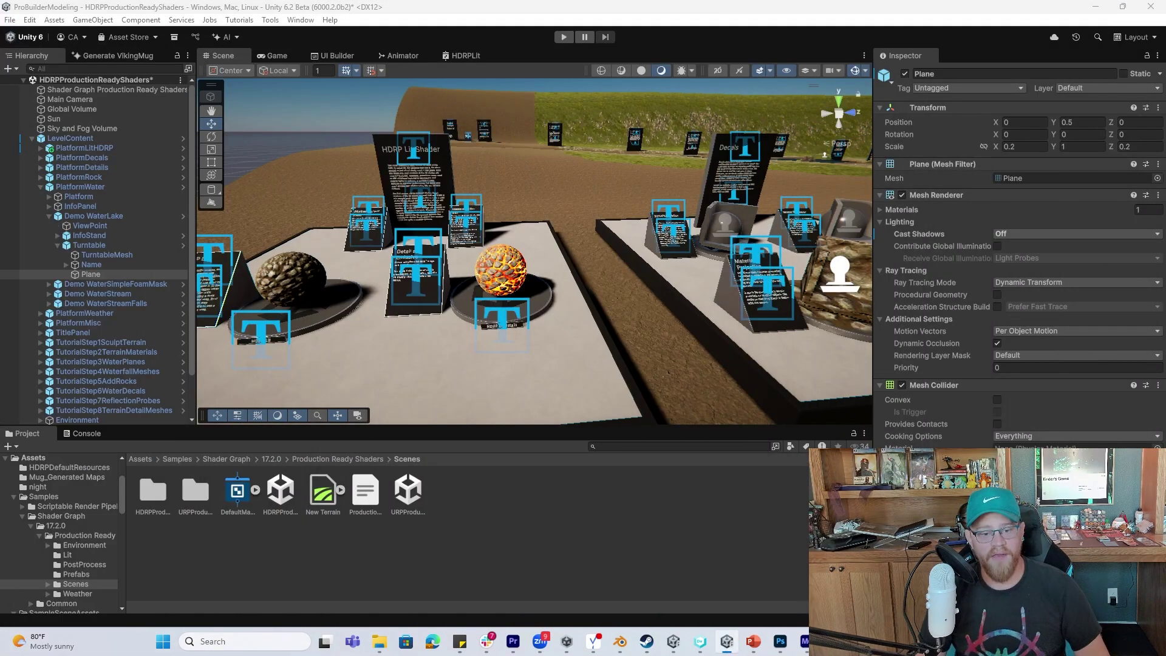
Browse the Production Ready Shaders sample under Shader Graph 17.2.0 and select the HDRP Production Ready Shaders scene in its Scenes folder
left_click(64, 526)
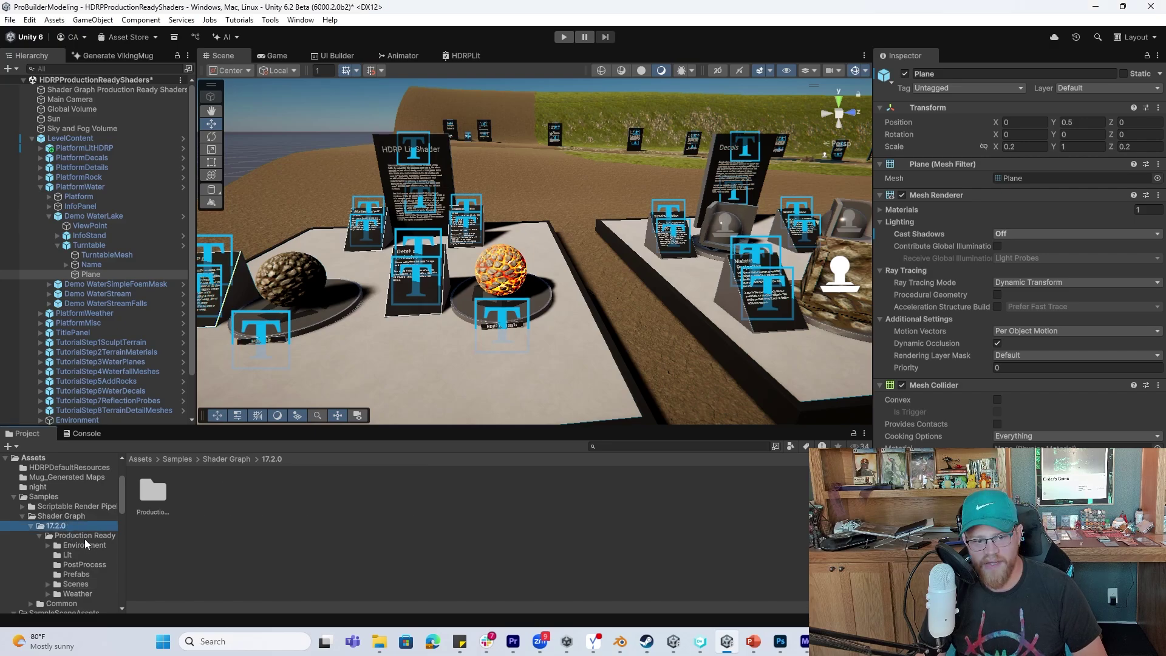
left_click(85, 538)
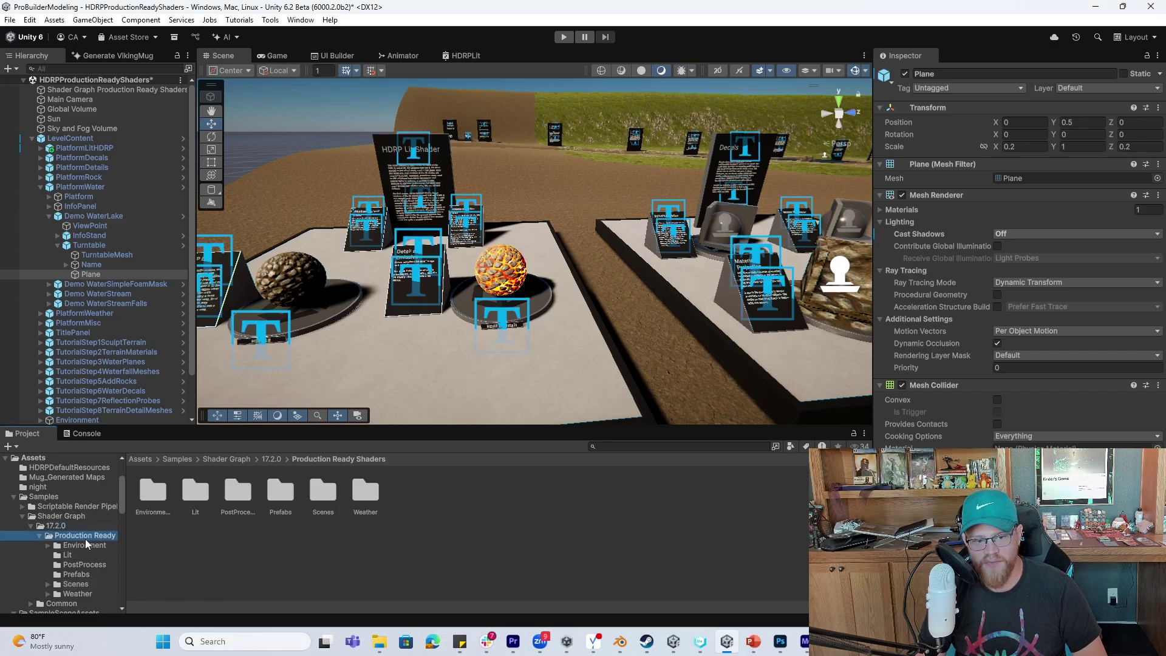
double_click(322, 493)
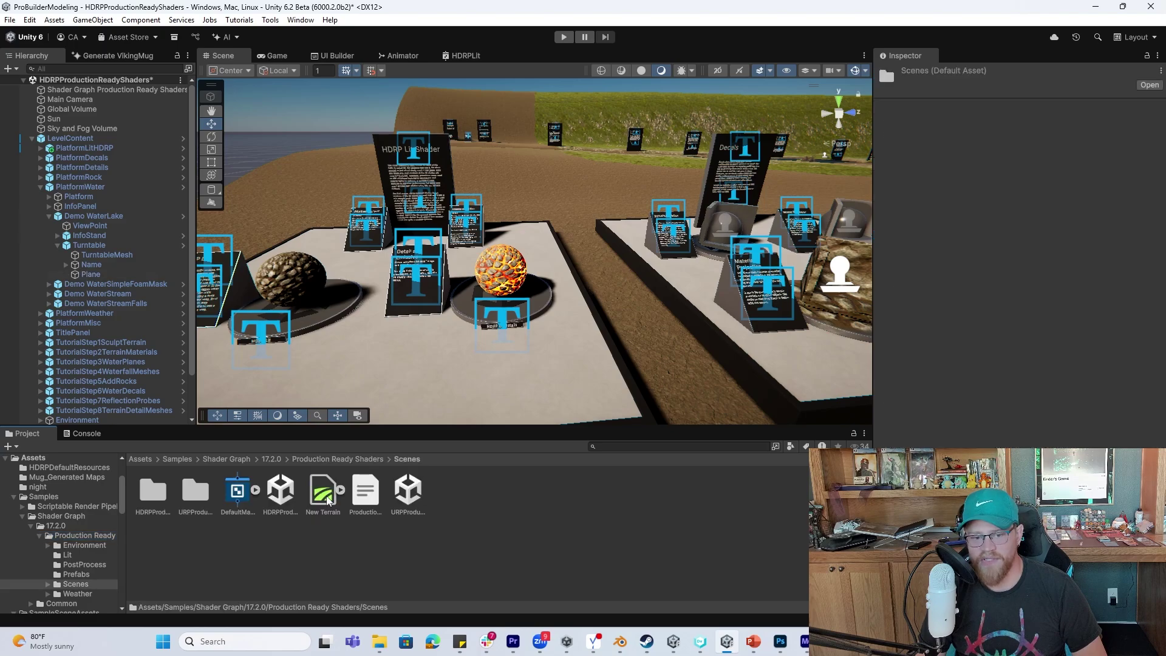
left_click(351, 459)
double_click(284, 499)
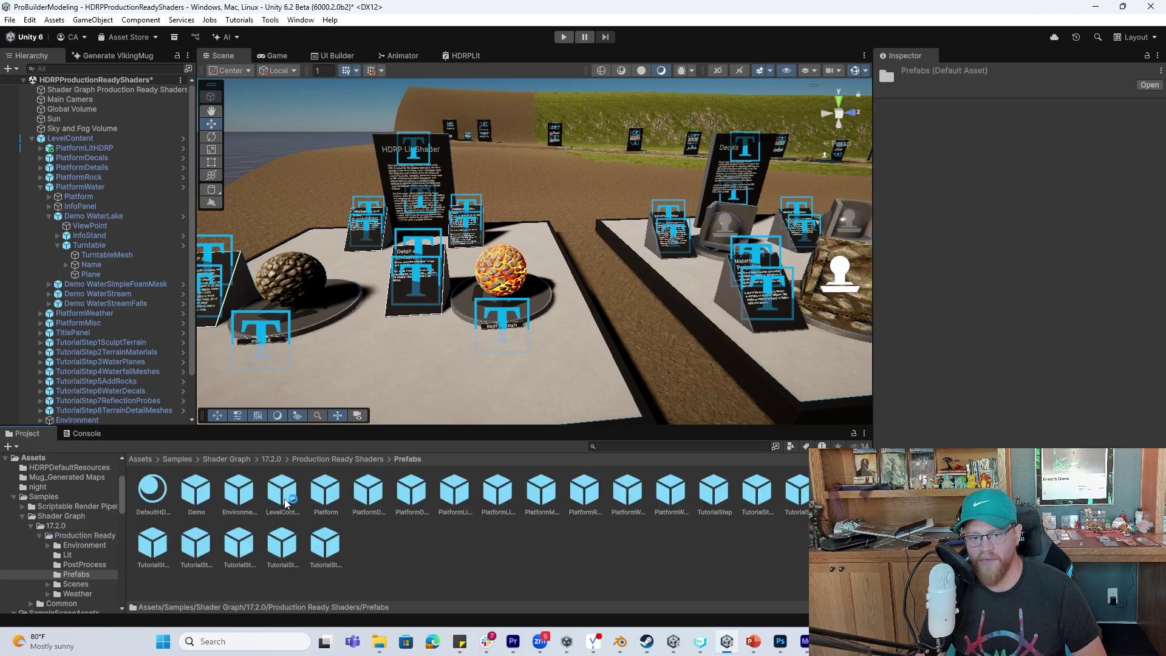
left_click(357, 460)
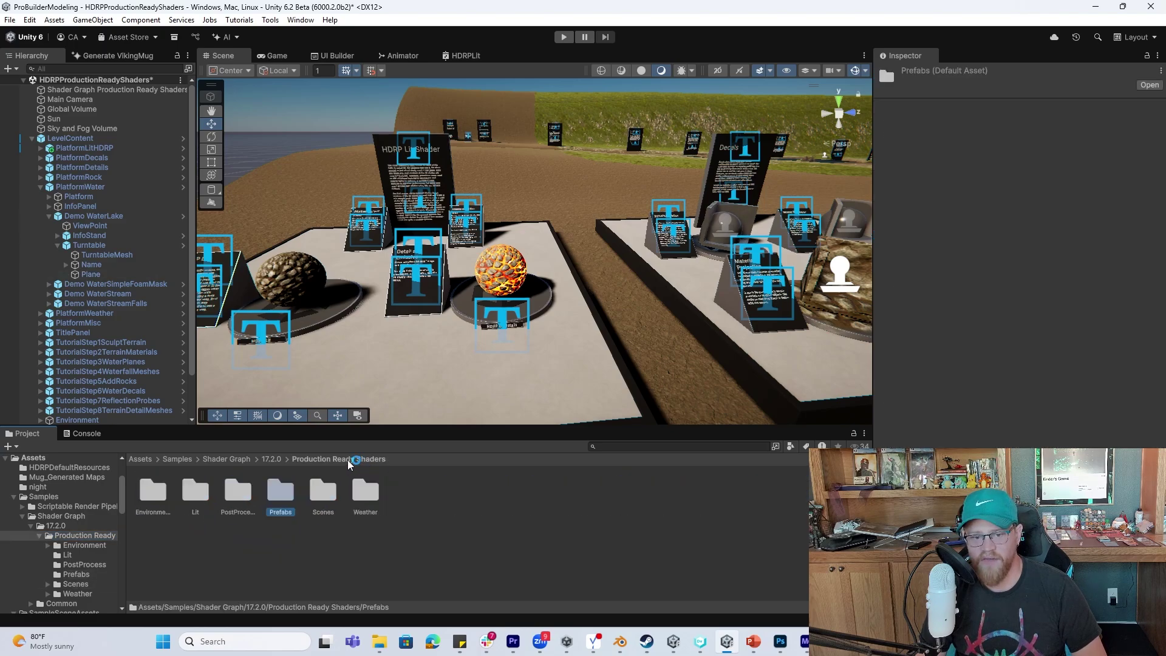
left_click(161, 499)
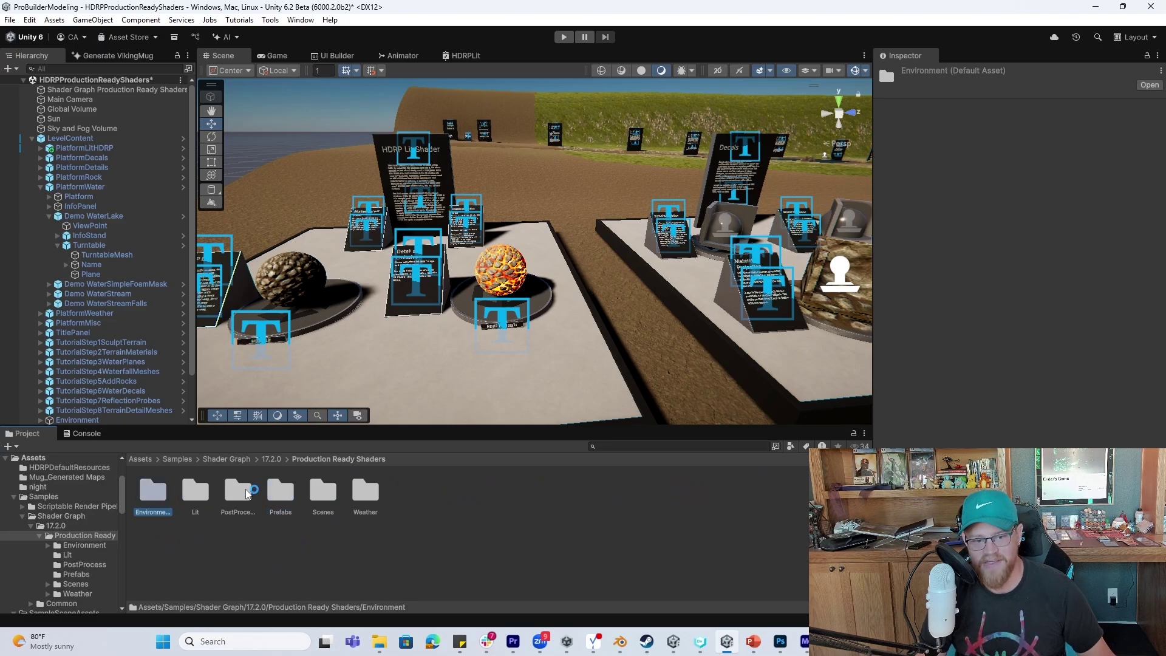
double_click(323, 493)
left_click(285, 491)
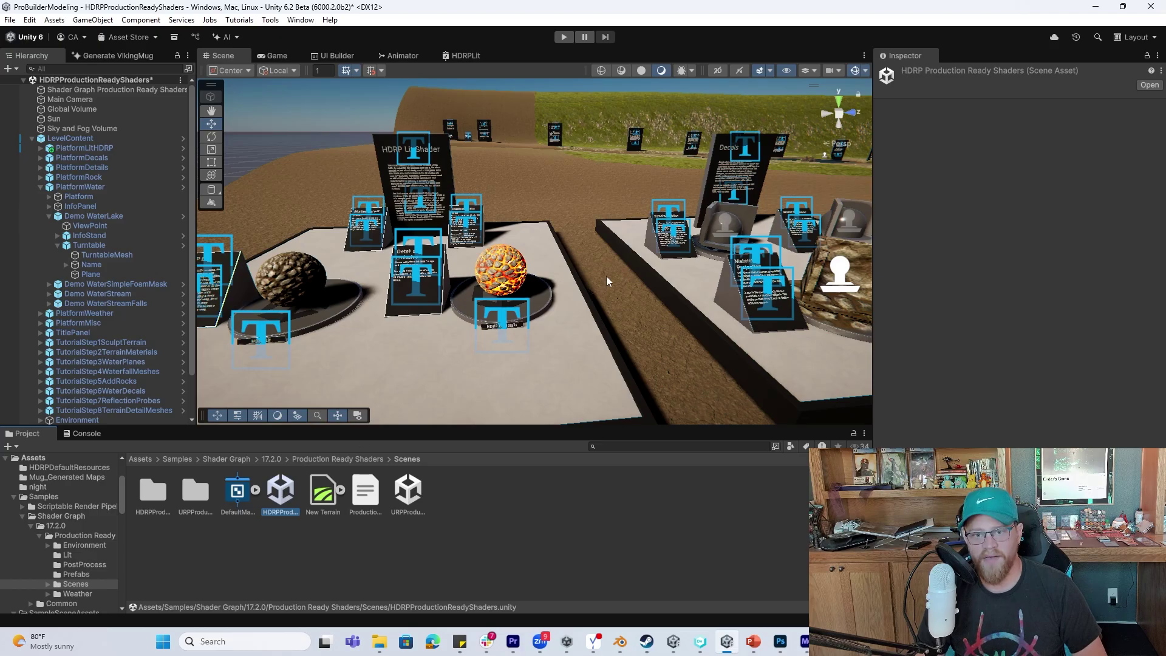
Survey the scene's demo platforms from above and look closer at the Rock platform
scroll(606, 276, "down", 6)
left_click_drag(570, 253, 578, 375, "alt")
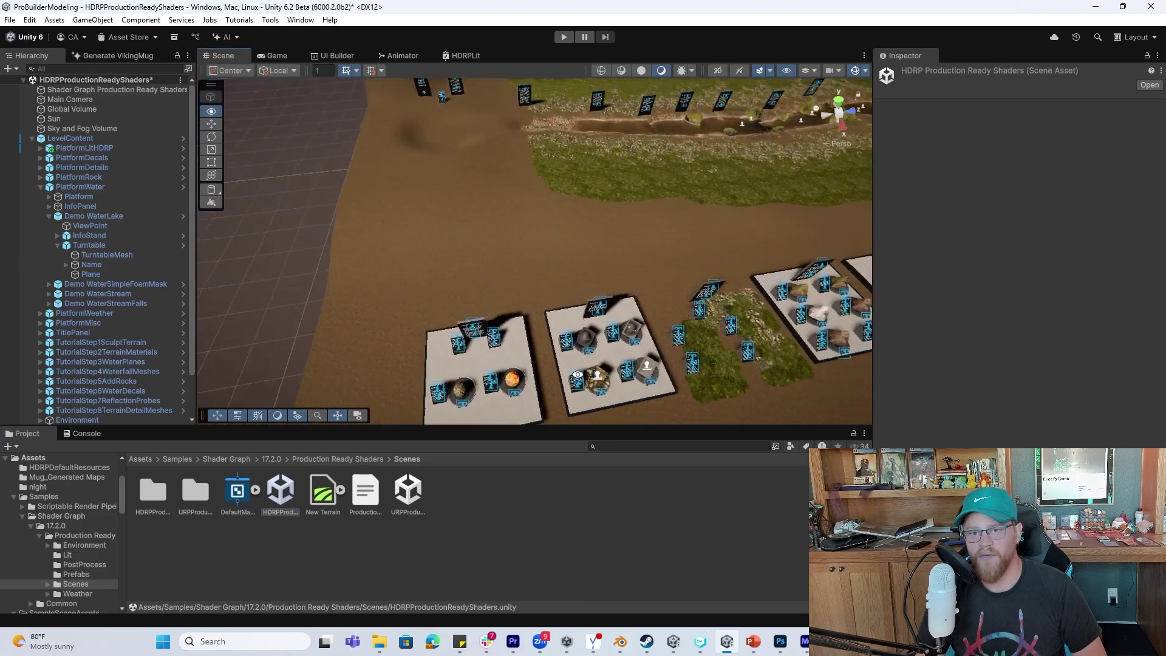
middle_click_drag(628, 240, 586, 227)
left_click_drag(493, 319, 529, 238, "alt")
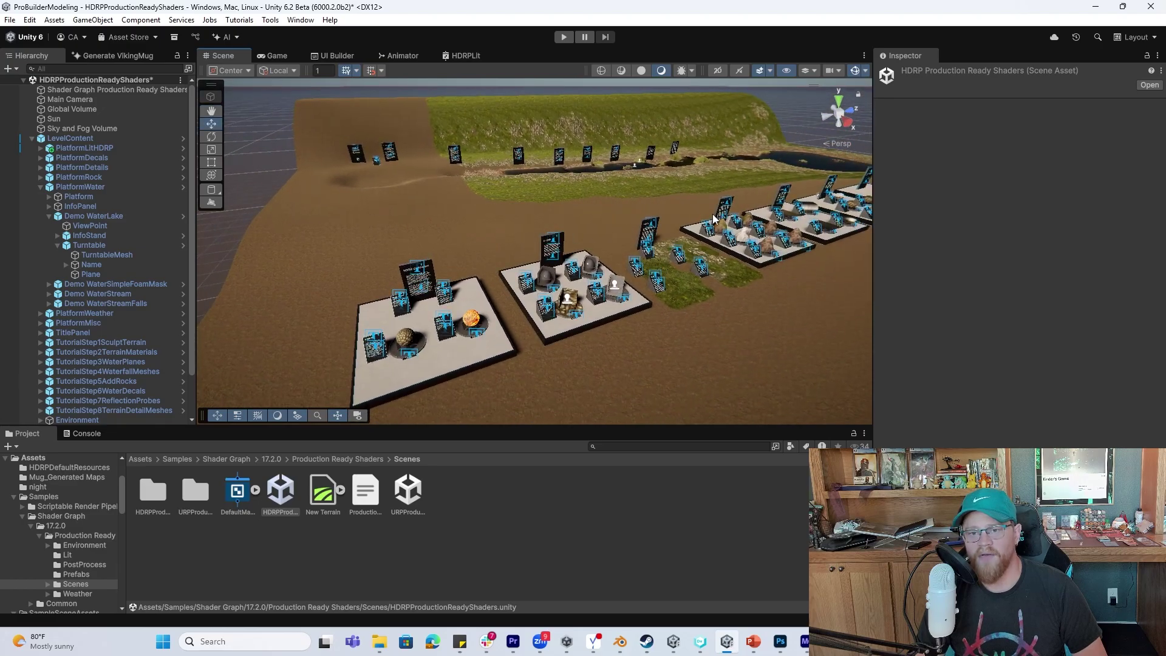
left_click_drag(713, 215, 774, 173, "alt")
right_click_drag(774, 173, 843, 381, "alt")
left_click_drag(843, 381, 752, 293, "alt")
middle_click_drag(752, 293, 448, 308)
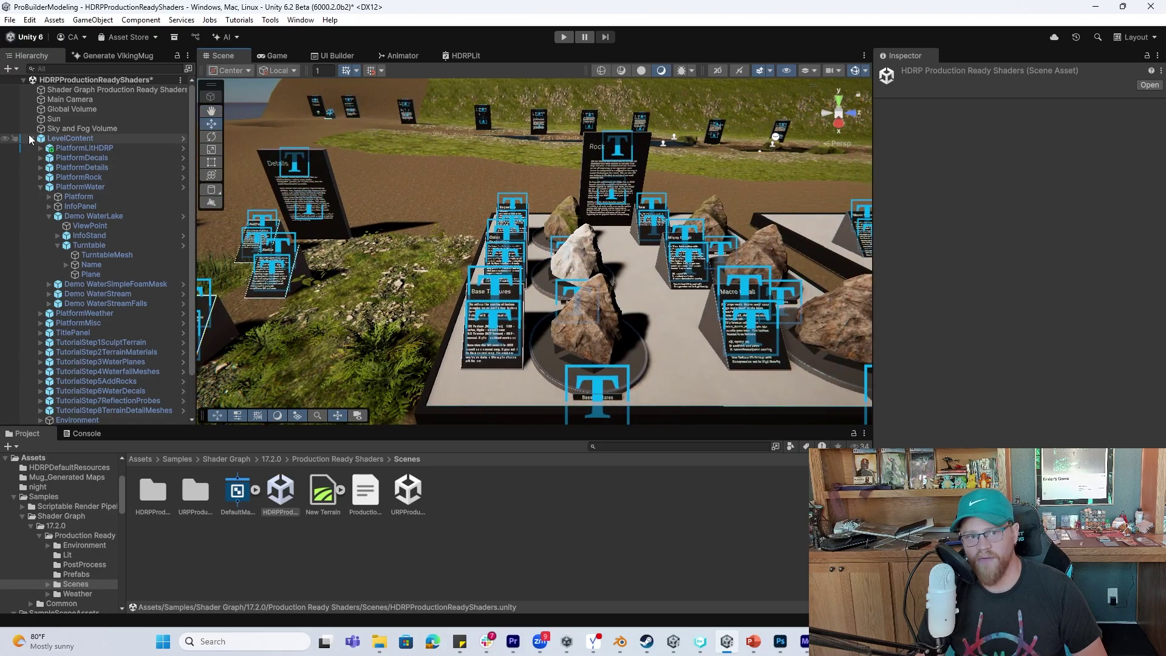
Select the Shader Graph Production Ready Shaders Showcase object and step through its samples, ending on HDRP Lit
left_click(31, 139)
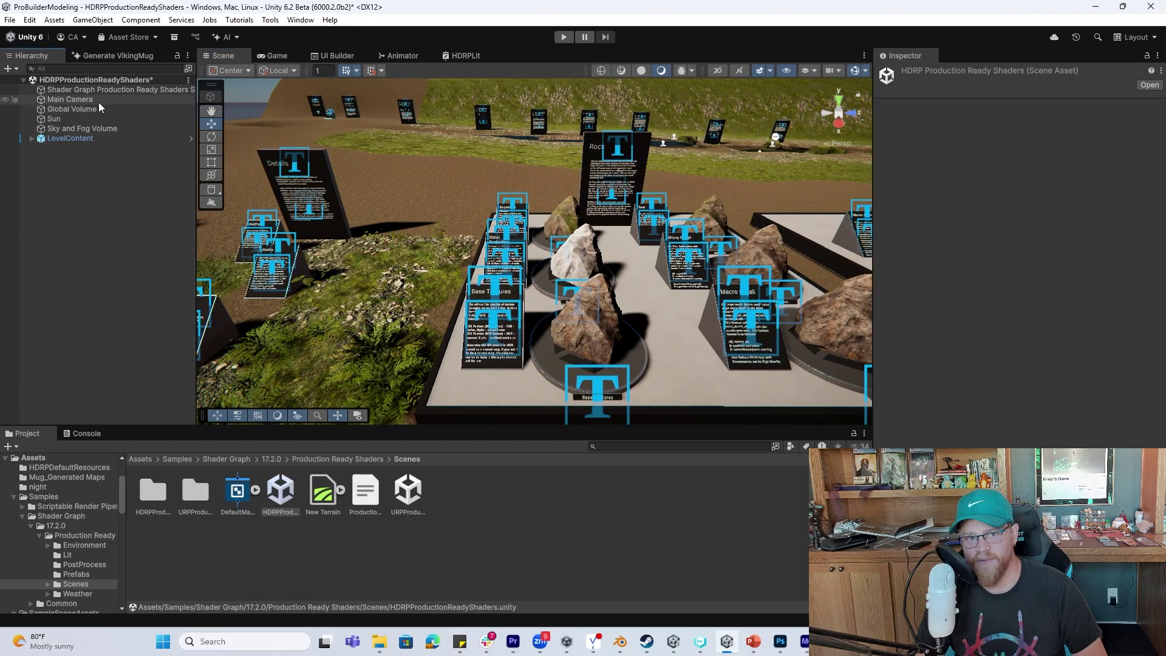
left_click(67, 91)
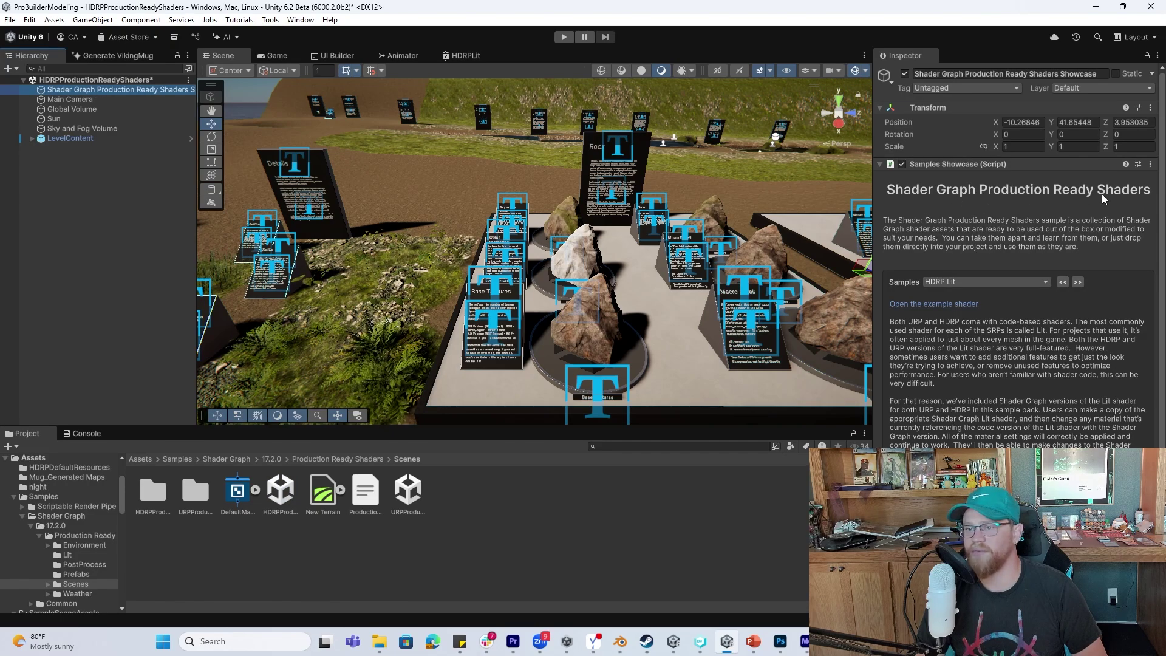
left_click(1078, 282)
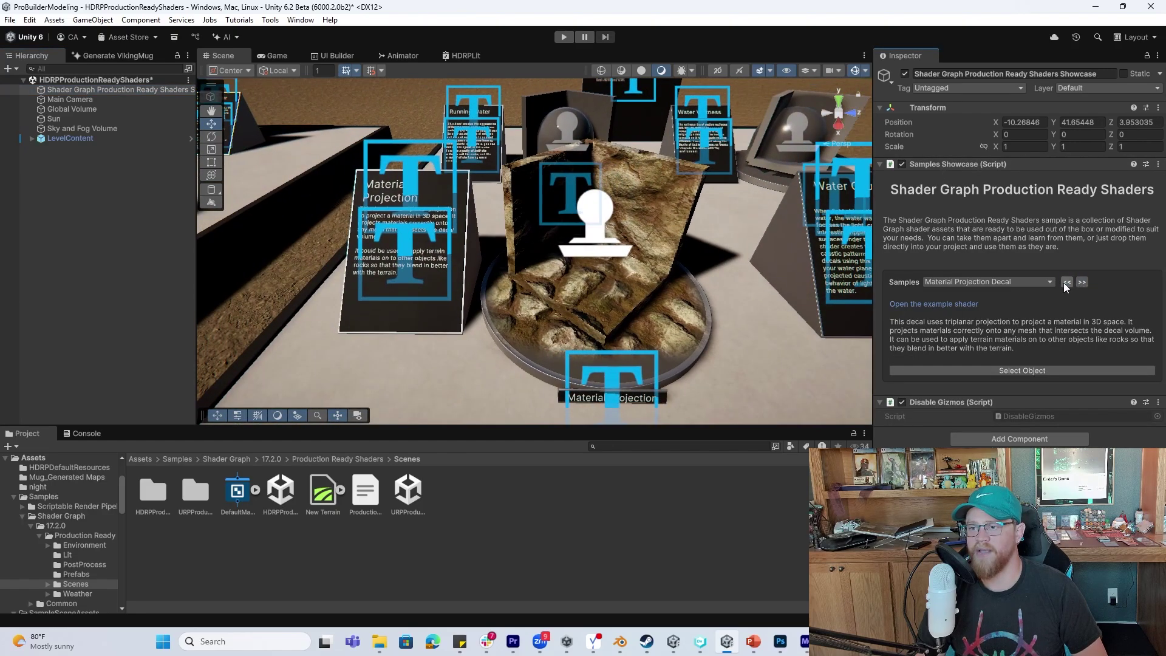
left_click(1063, 282)
left_click(1077, 282)
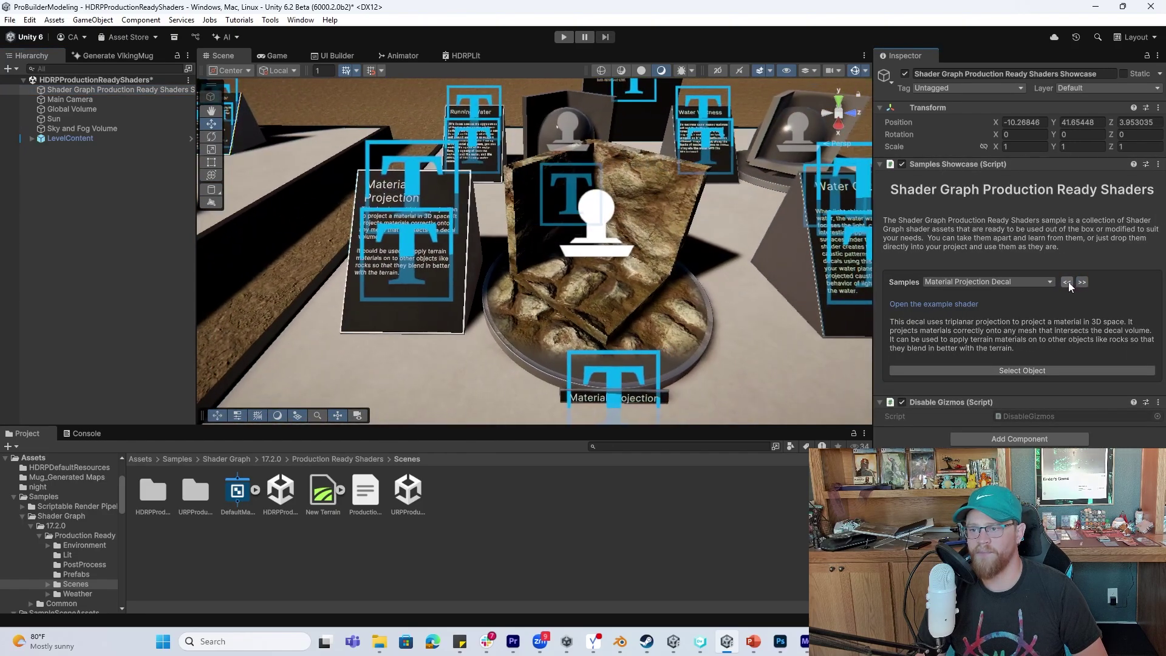
left_click(1063, 282)
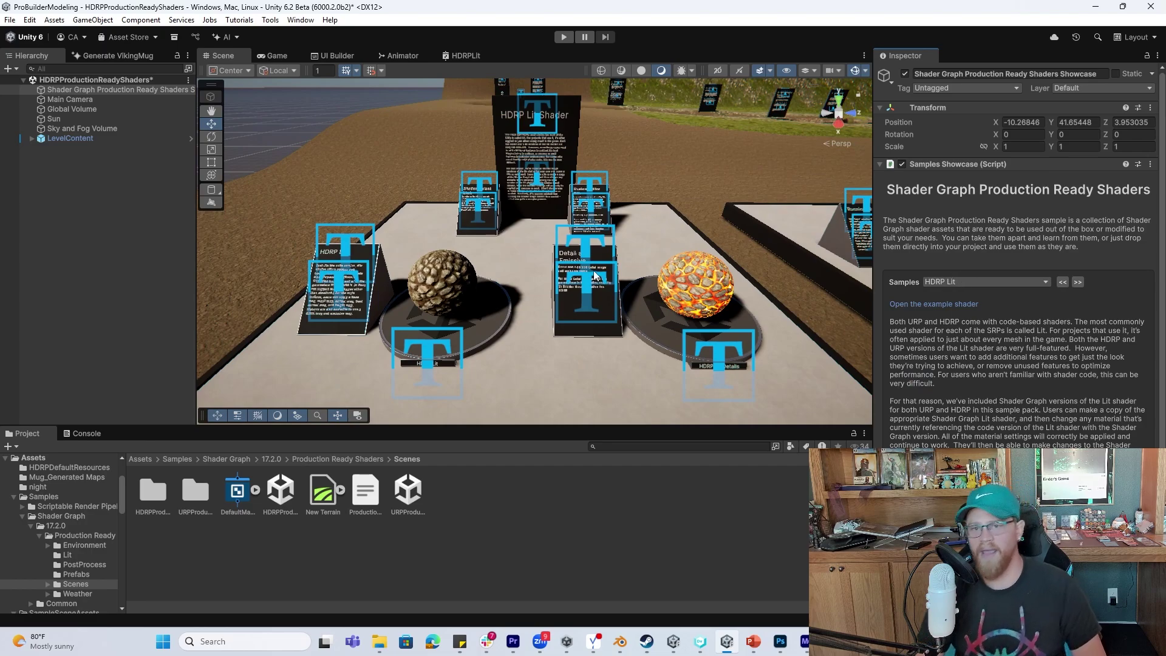
Hide the gizmos in the Scene view around the HDRP Lit displays
scroll(543, 208, "up", 5)
scroll(713, 141, "down", 3)
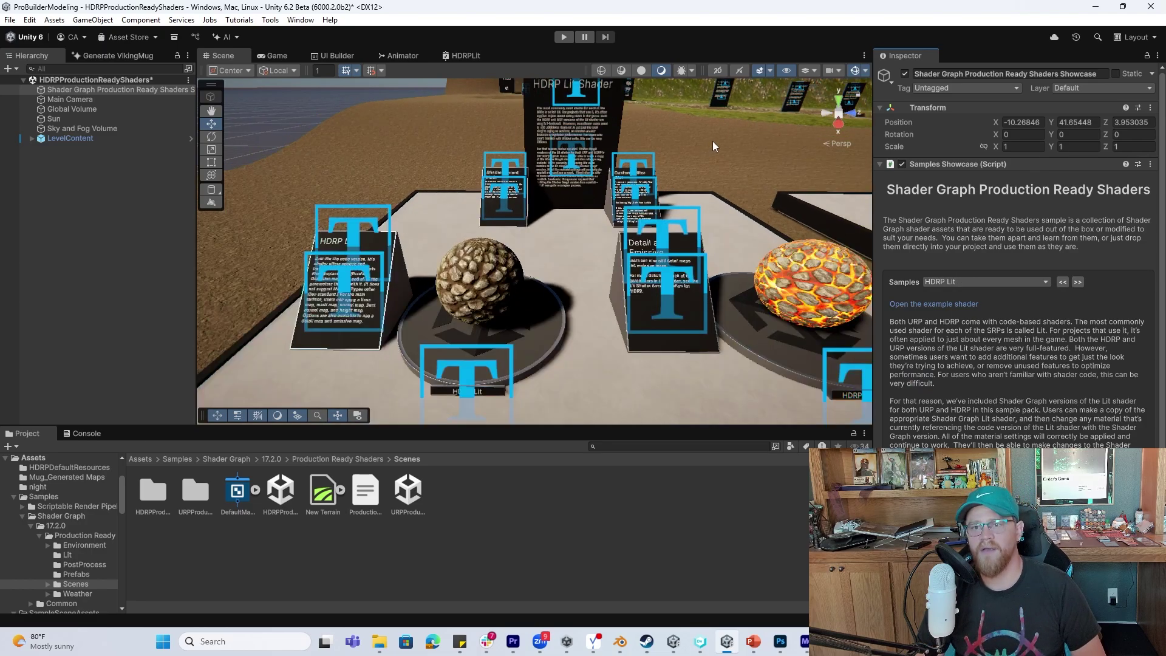
left_click(855, 71)
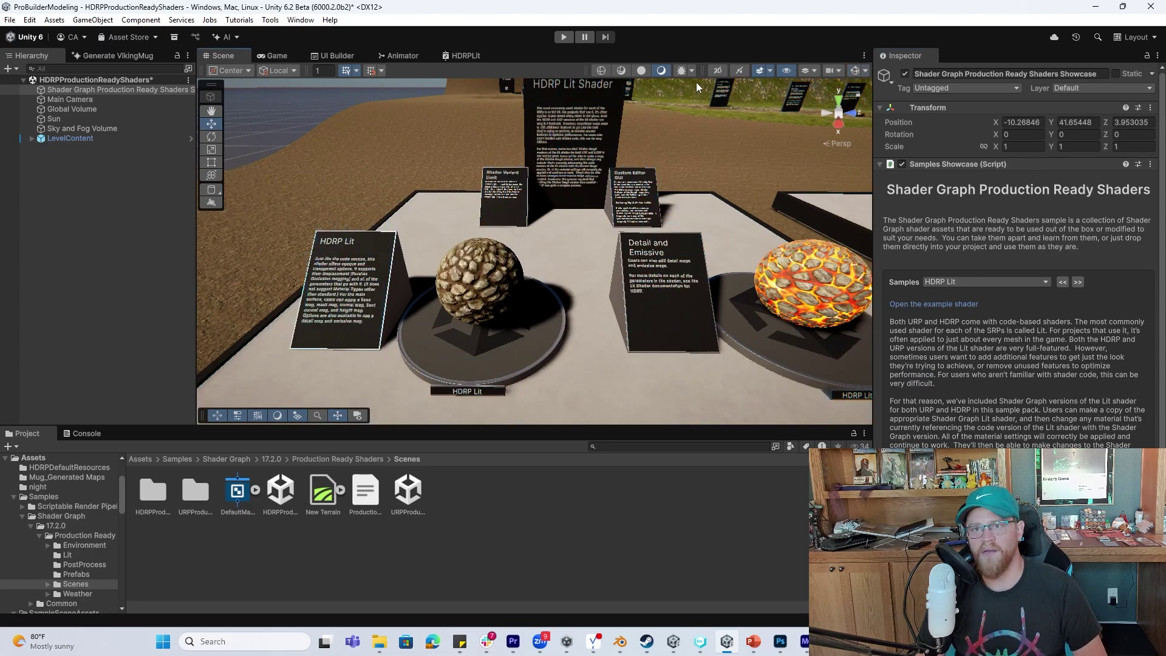
Examine the HDRP Lit platform's spheres and information stands up close
scroll(631, 221, "up", 8)
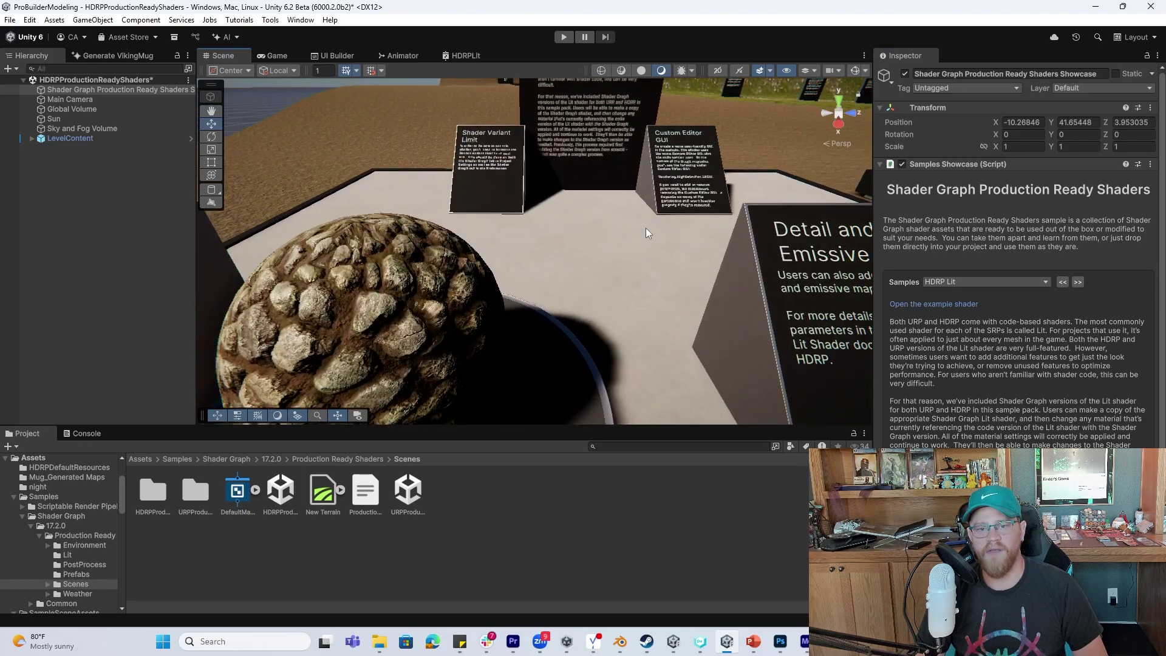
middle_click_drag(648, 229, 662, 218)
middle_click_drag(853, 206, 682, 195)
right_click_drag(681, 195, 595, 194, "alt")
middle_click_drag(594, 193, 641, 200)
right_click_drag(642, 200, 618, 201, "alt")
key("Right")
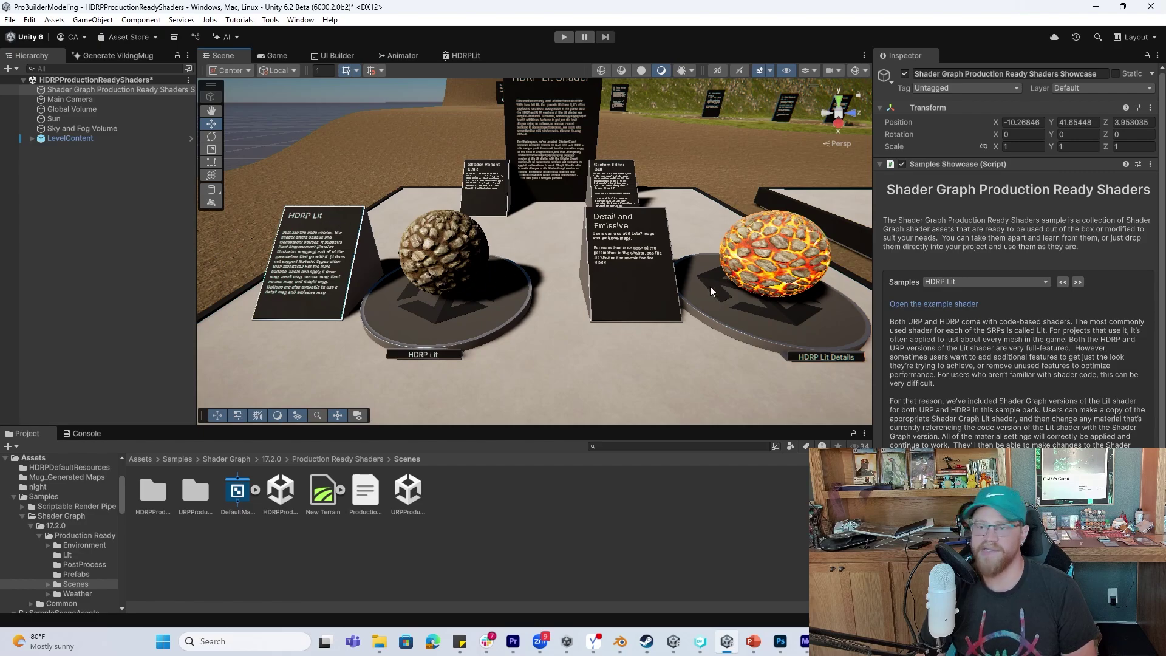
Open the example shader for the HDRP Lit sample and look through its node graph up to the Fragment outputs
left_click(955, 310)
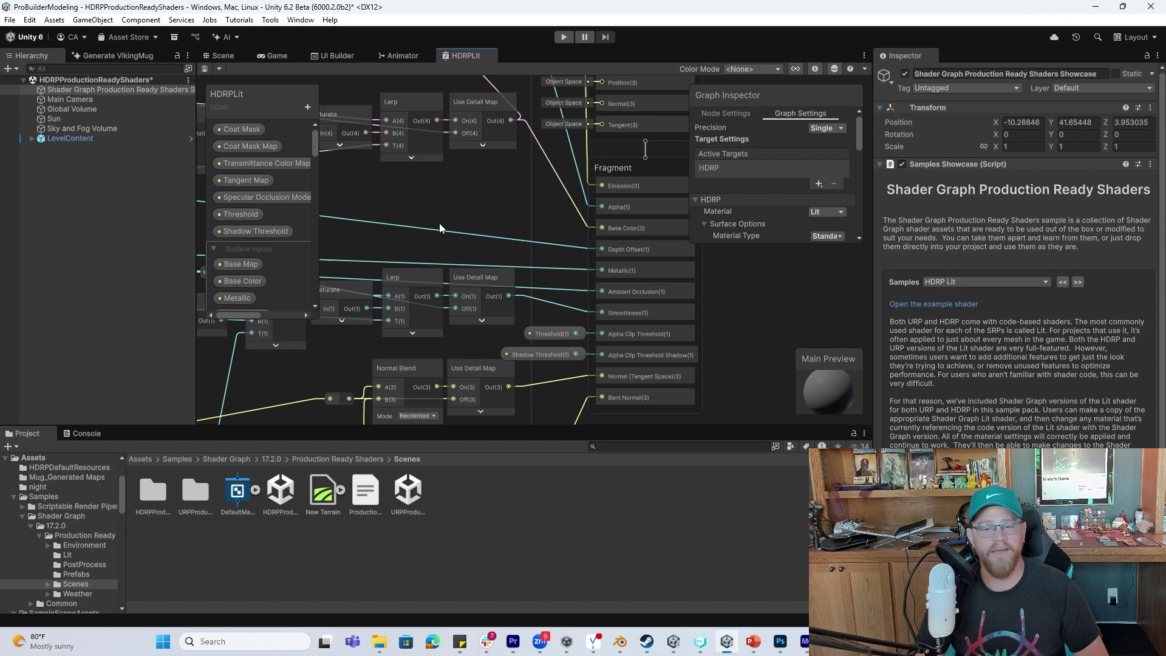
scroll(439, 207, "down", 8)
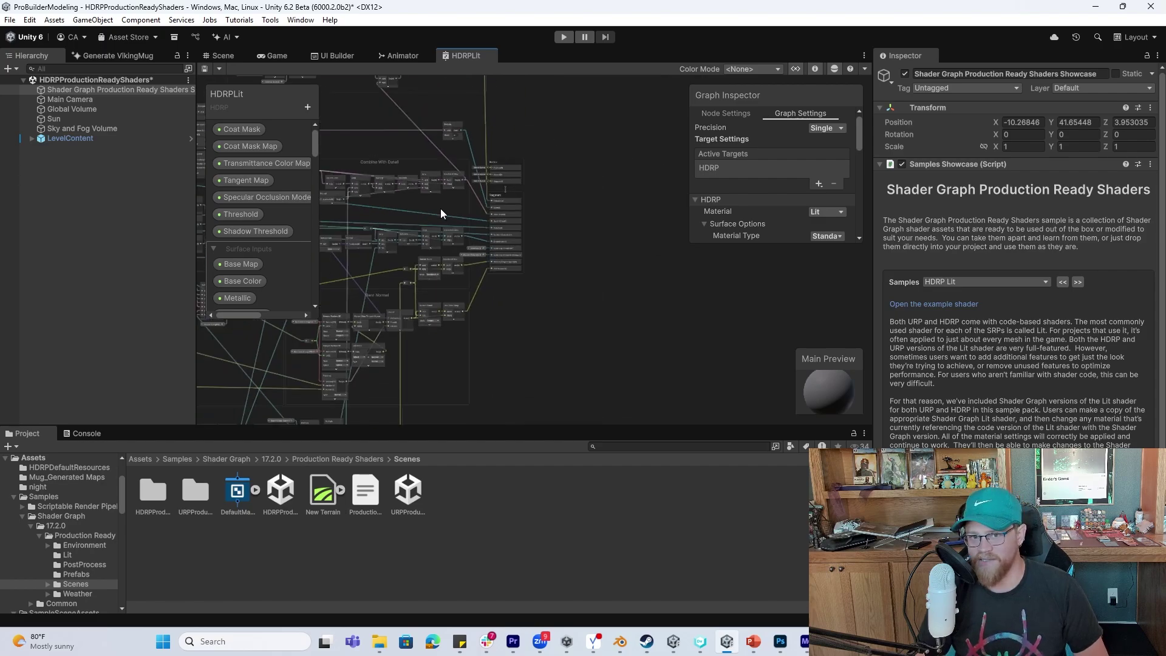
middle_click_drag(433, 210, 706, 275)
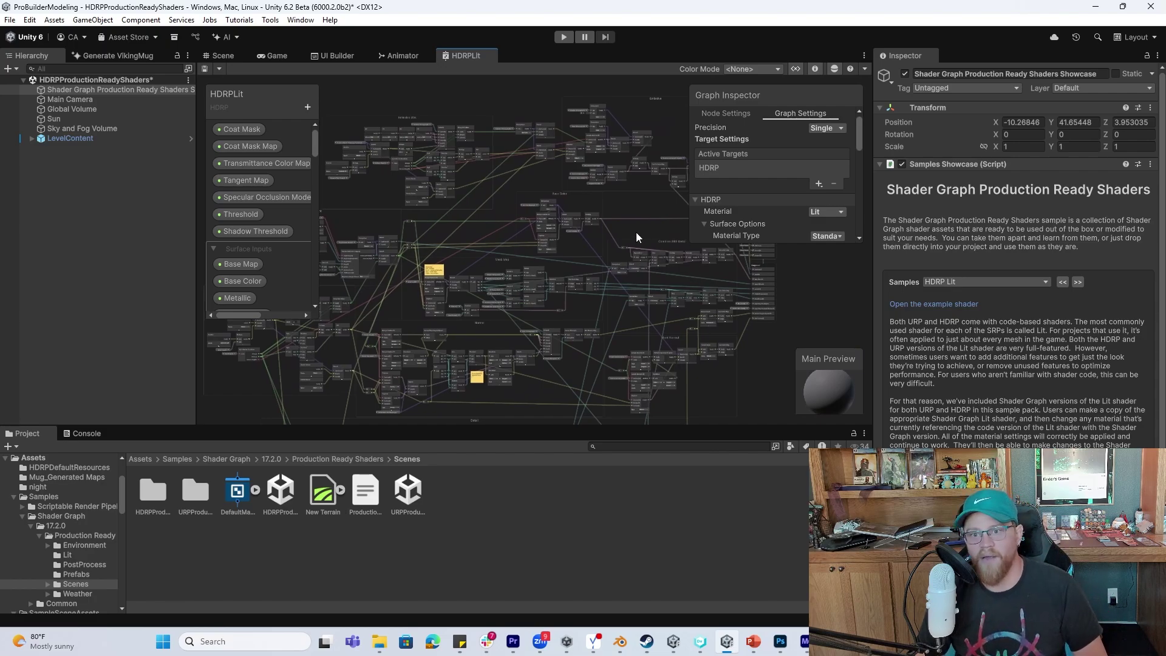
middle_click_drag(632, 217, 530, 163)
scroll(621, 228, "up", 3)
scroll(620, 228, "up", 3)
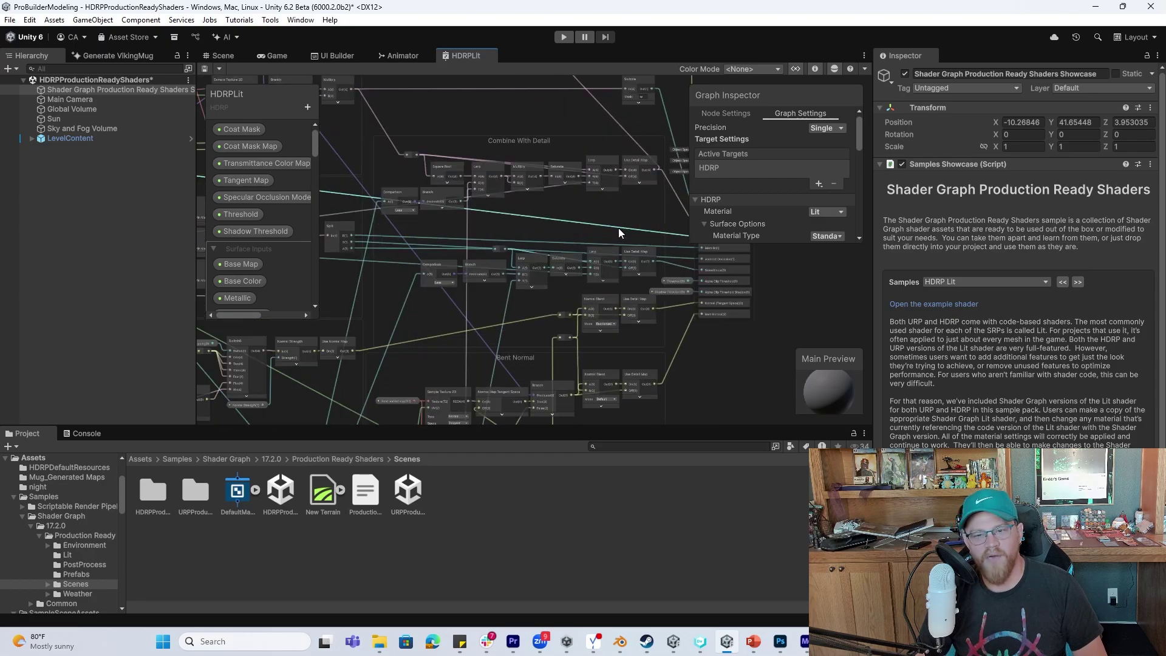
middle_click_drag(626, 210, 611, 235)
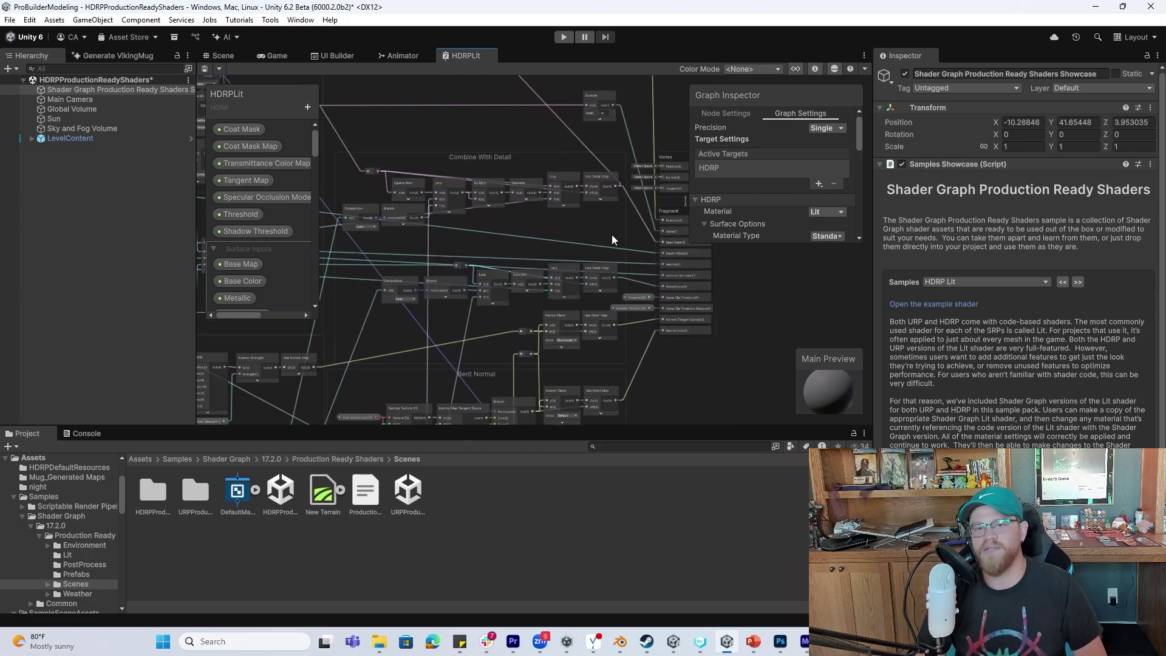
Return to the Scene view and advance the showcase to the Material Projection Decal sample
left_click(224, 55)
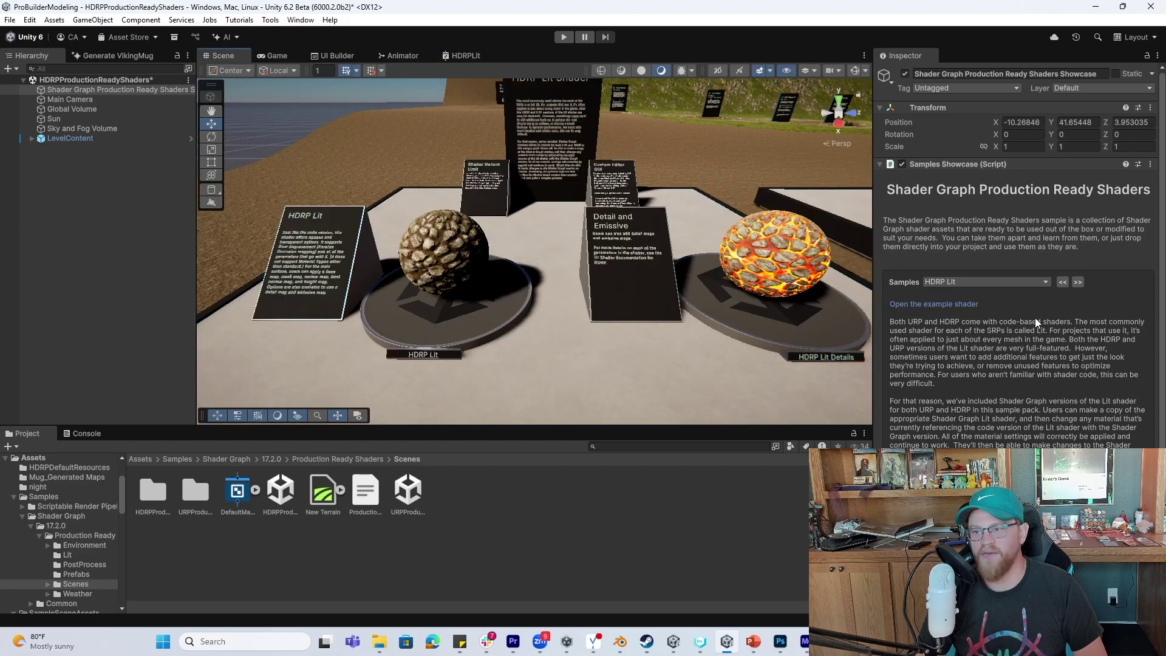
left_click(1077, 281)
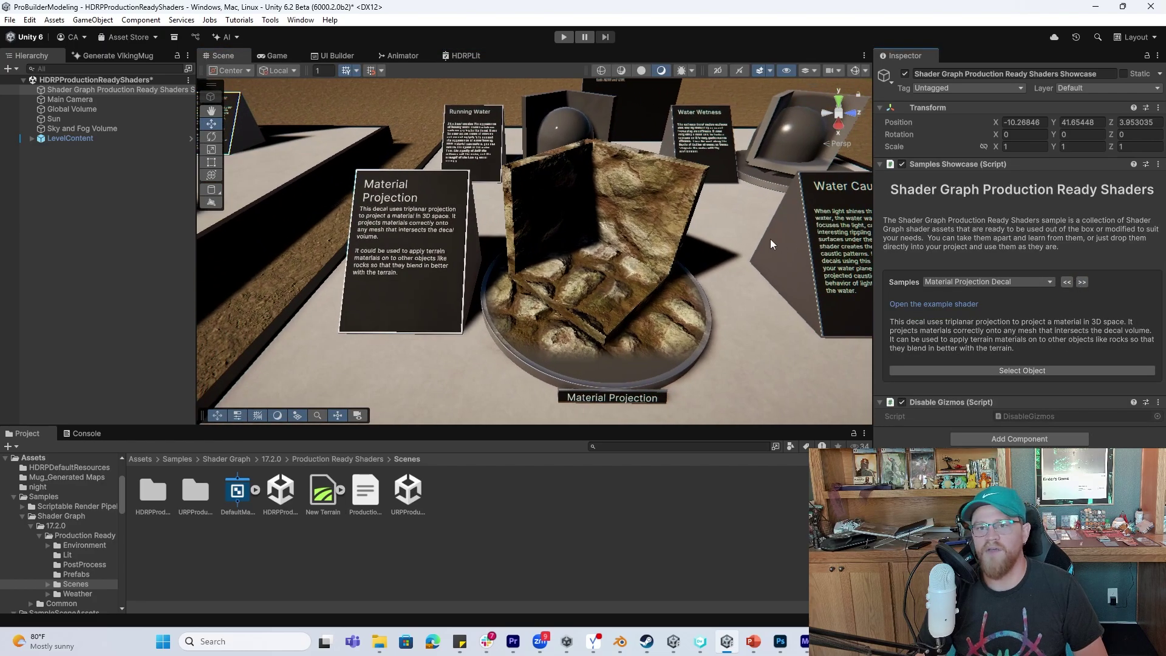
middle_click_drag(738, 218, 733, 227)
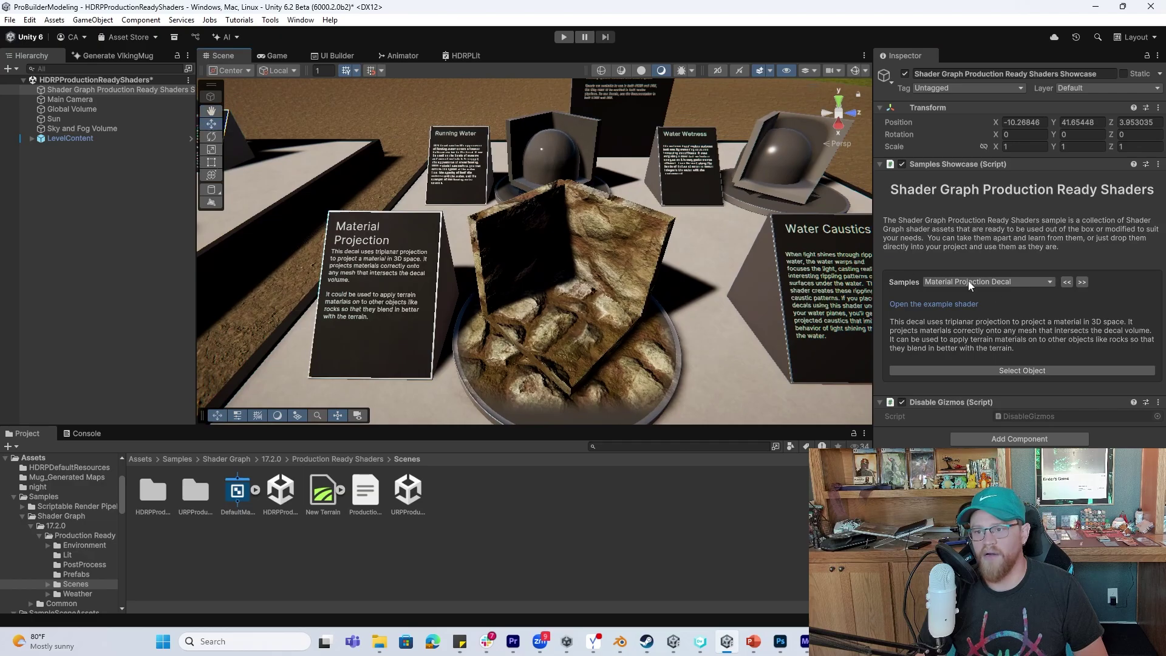
Examine the Running Water decal display and its description up close
scroll(613, 192, "up", 10)
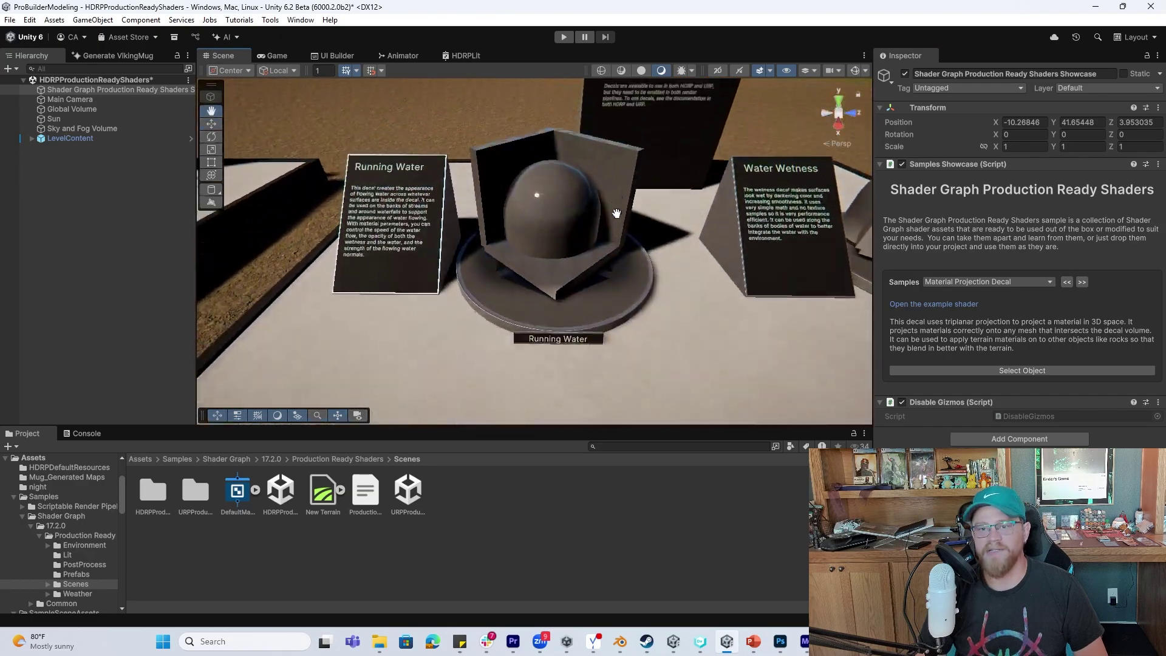
middle_click_drag(614, 193, 615, 227)
scroll(553, 264, "up", 2)
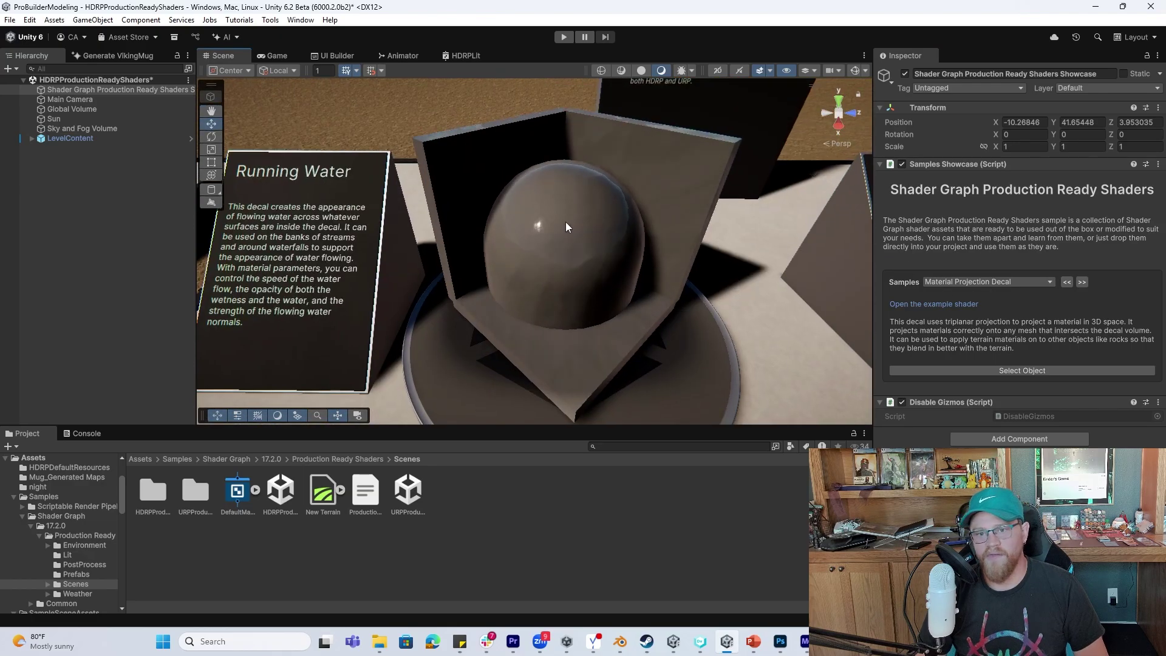
middle_click_drag(726, 272, 437, 274)
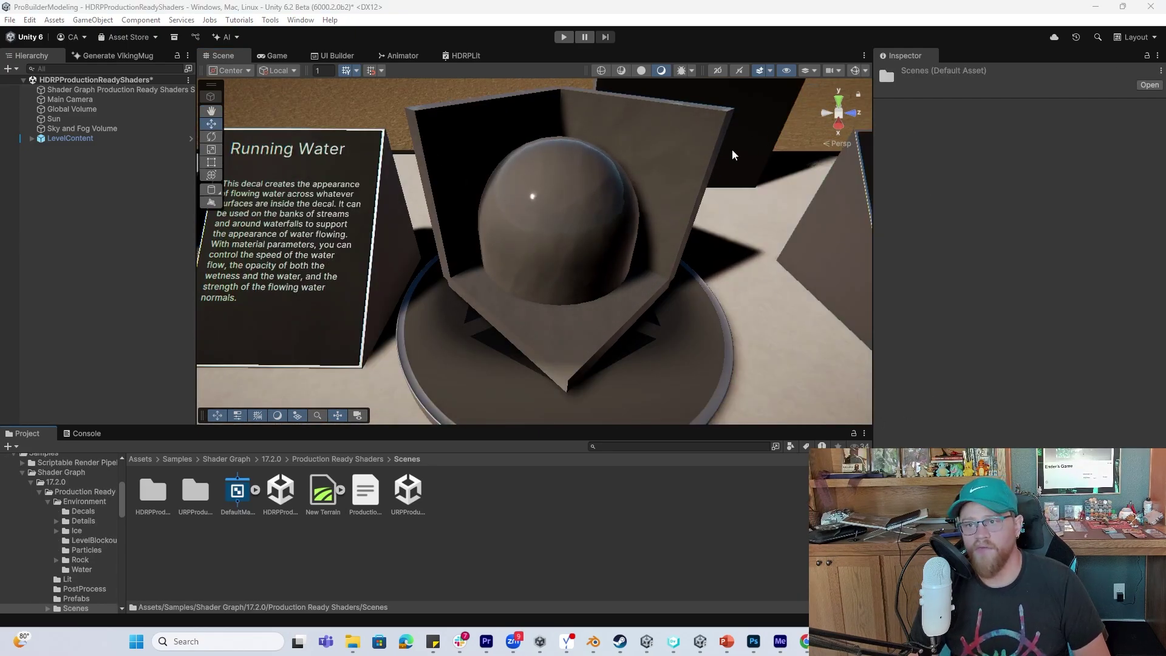
Show the scene gizmos and select the decal projector on the Running Water display
middle_click_drag(690, 172, 661, 200)
left_click(854, 71)
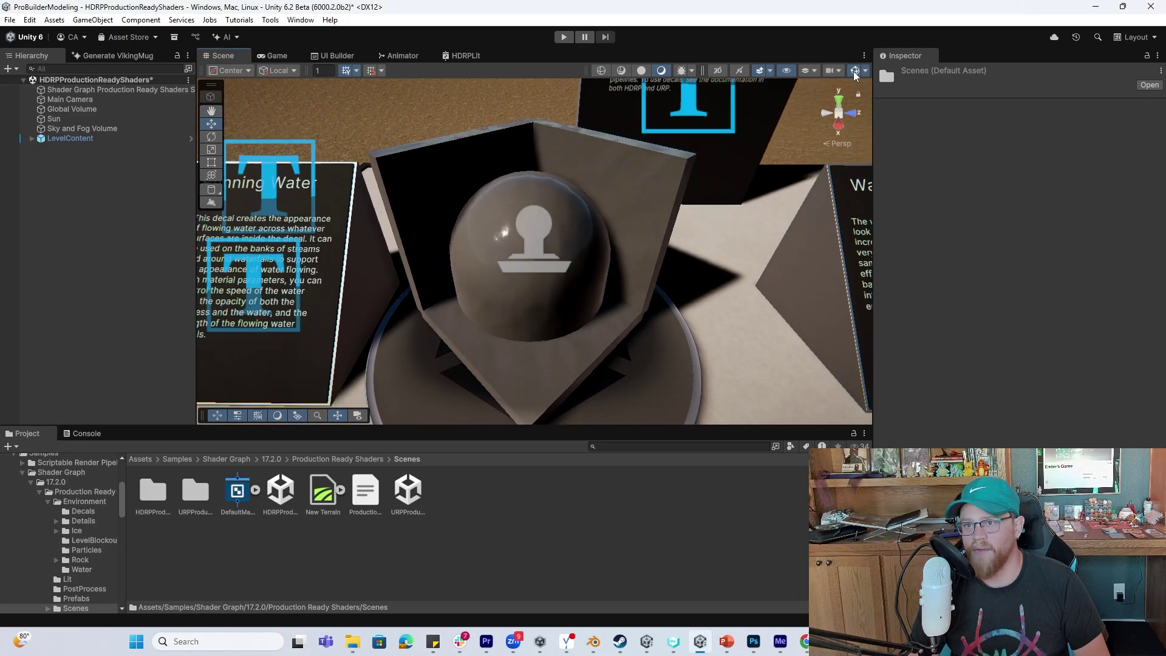
left_click(539, 222)
left_click_drag(544, 256, 399, 256, "alt")
middle_click_drag(400, 255, 437, 249)
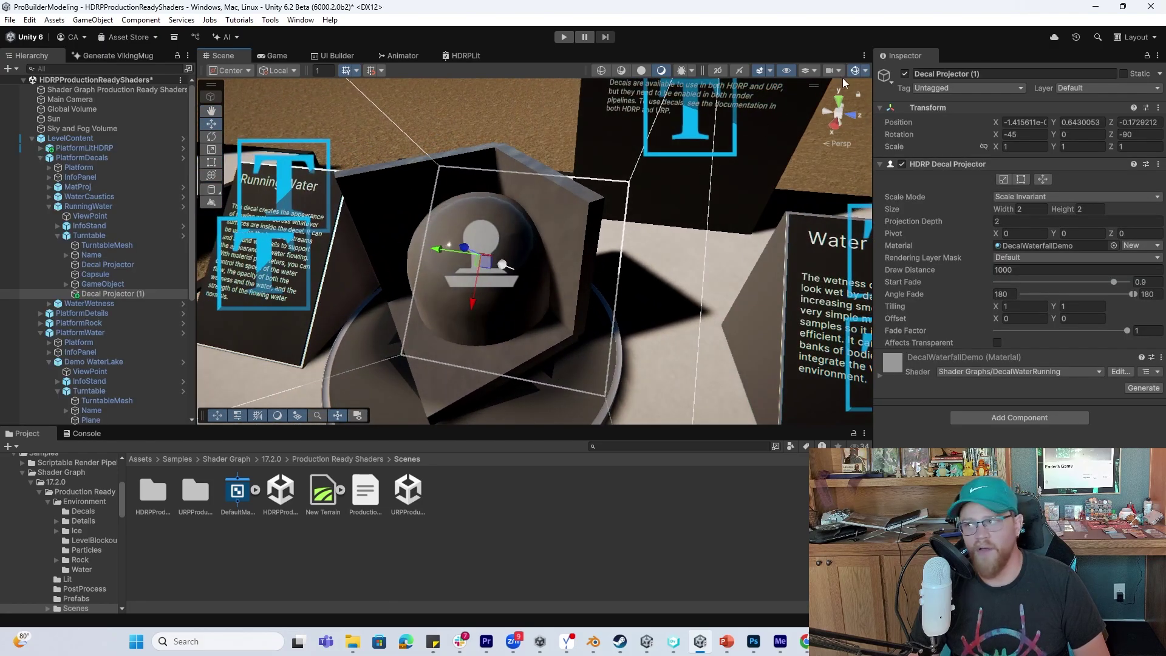
Move the decal projector across the Running Water display to about X 0.25, Y 0.72, Z -0.25
left_click_drag(486, 264, 367, 228)
left_click_drag(331, 223, 471, 246)
key("a")
right_click_drag(472, 246, 530, 249)
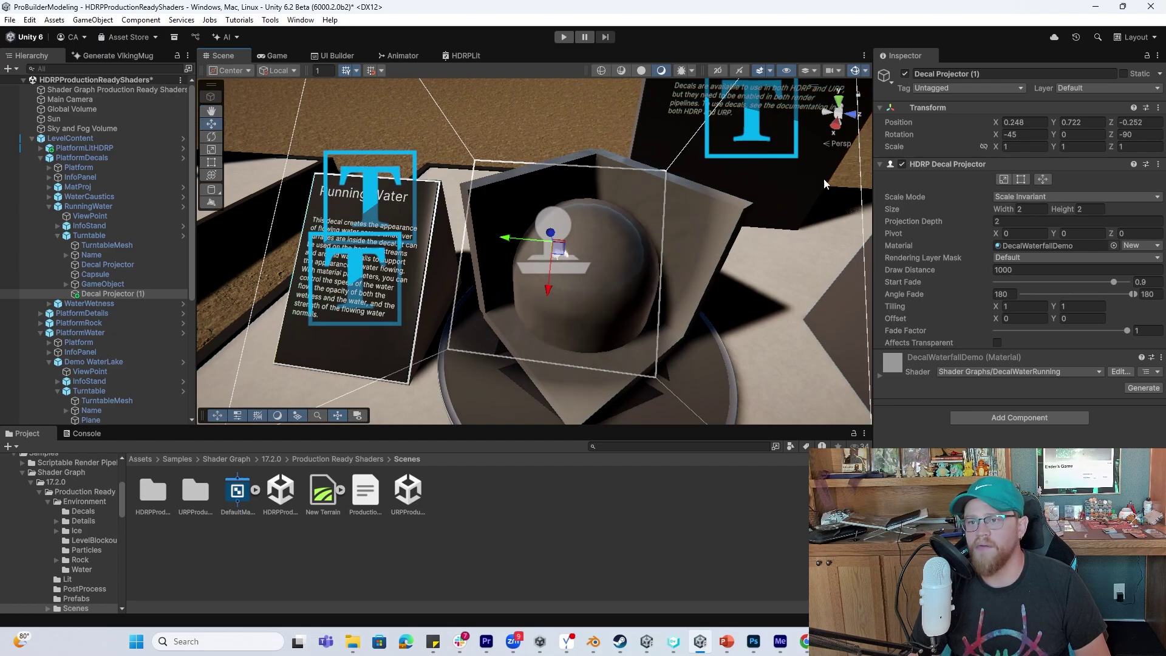
Open the example shader for the Material Projection Decal sample and look through its node graph
left_click(114, 91)
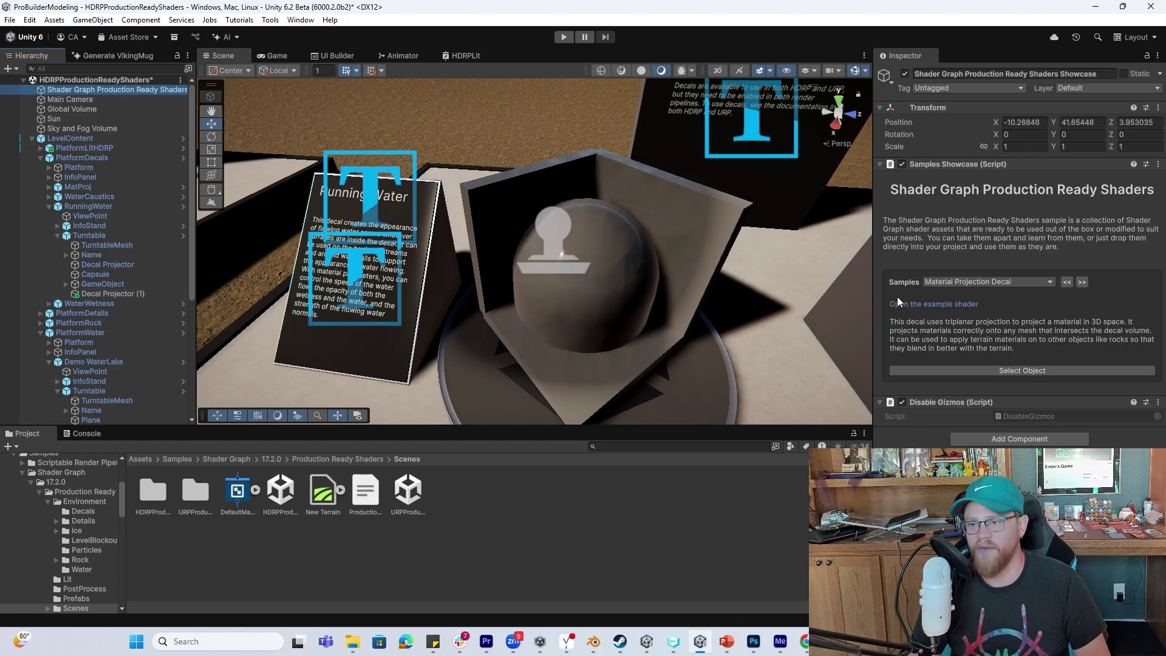
left_click(951, 304)
scroll(635, 296, "down", 3)
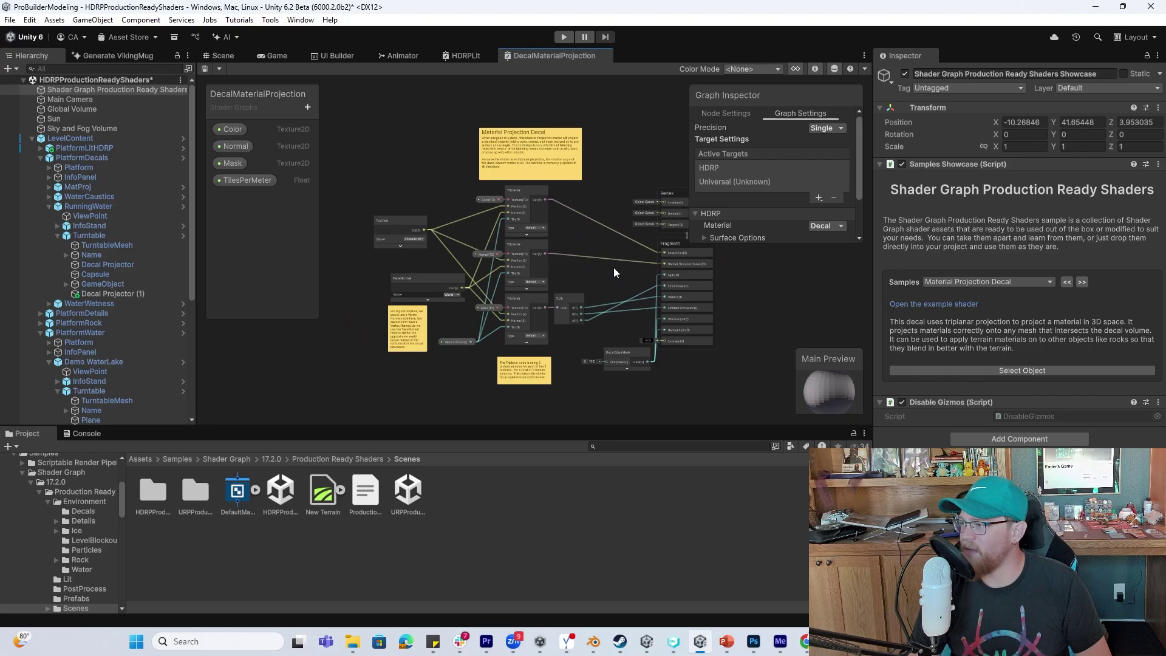
scroll(609, 274, "up", 3)
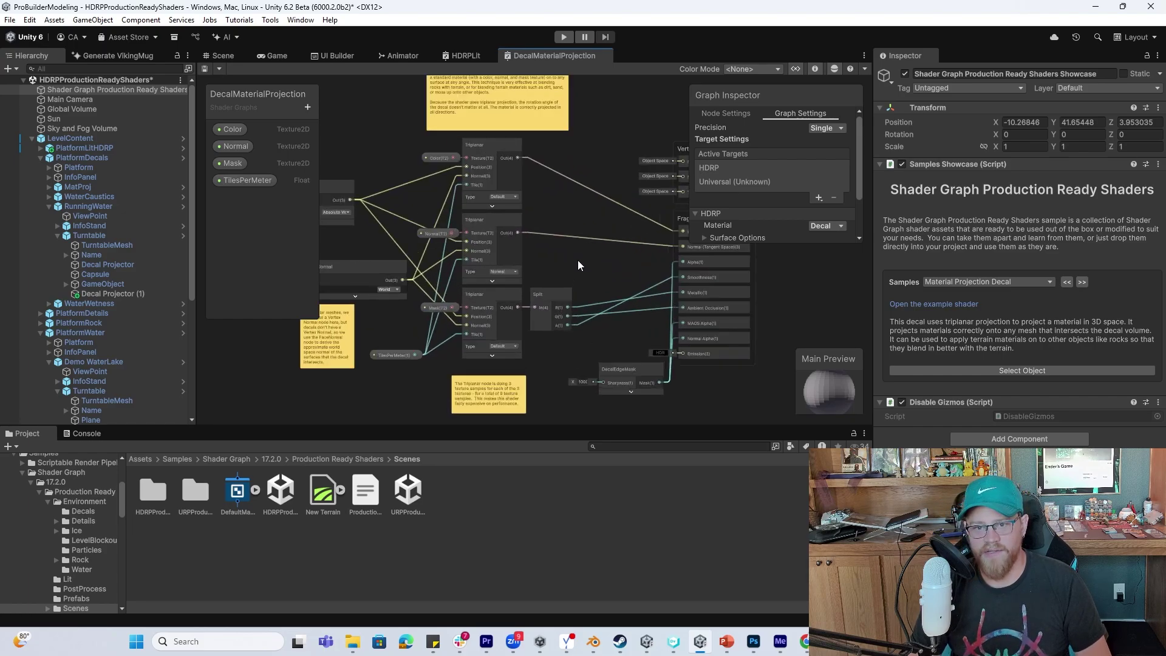
middle_click_drag(578, 265, 618, 279)
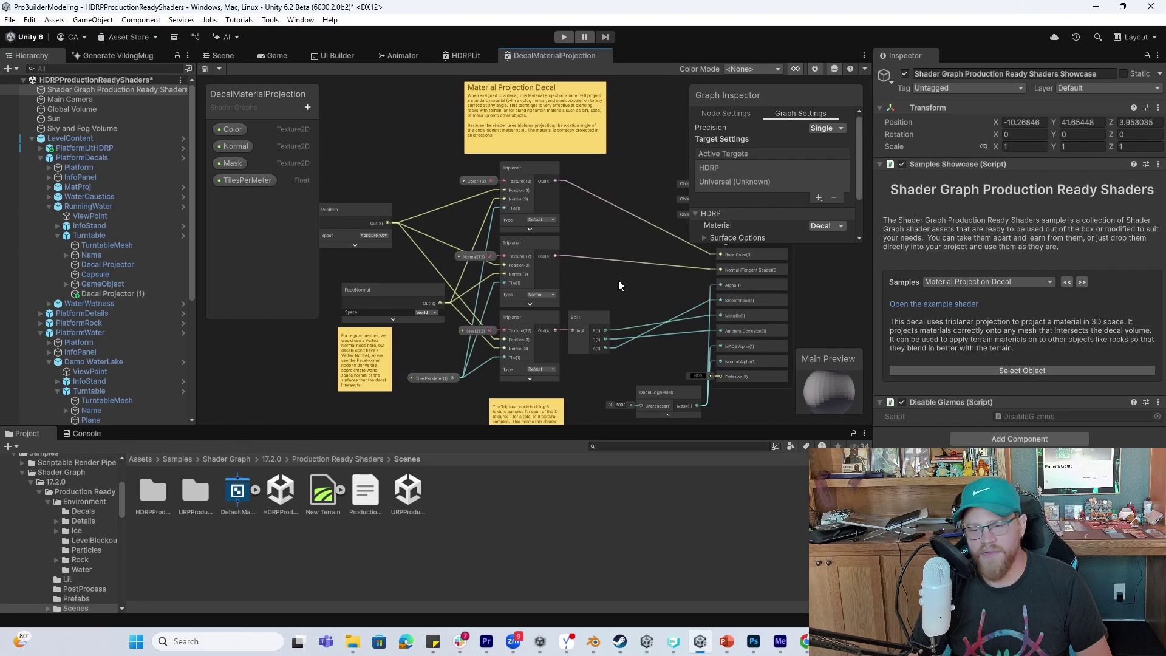
Return to the Scene view, hide the gizmos and examine the Water Caustics decal display up close
left_click(125, 91)
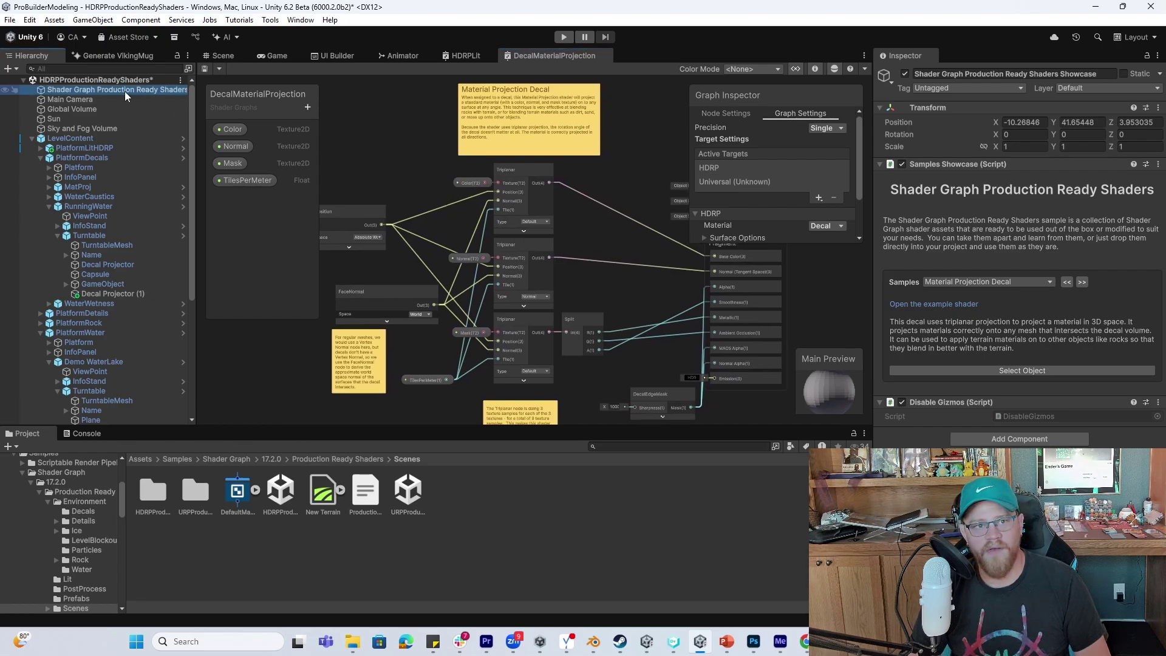
left_click(222, 55)
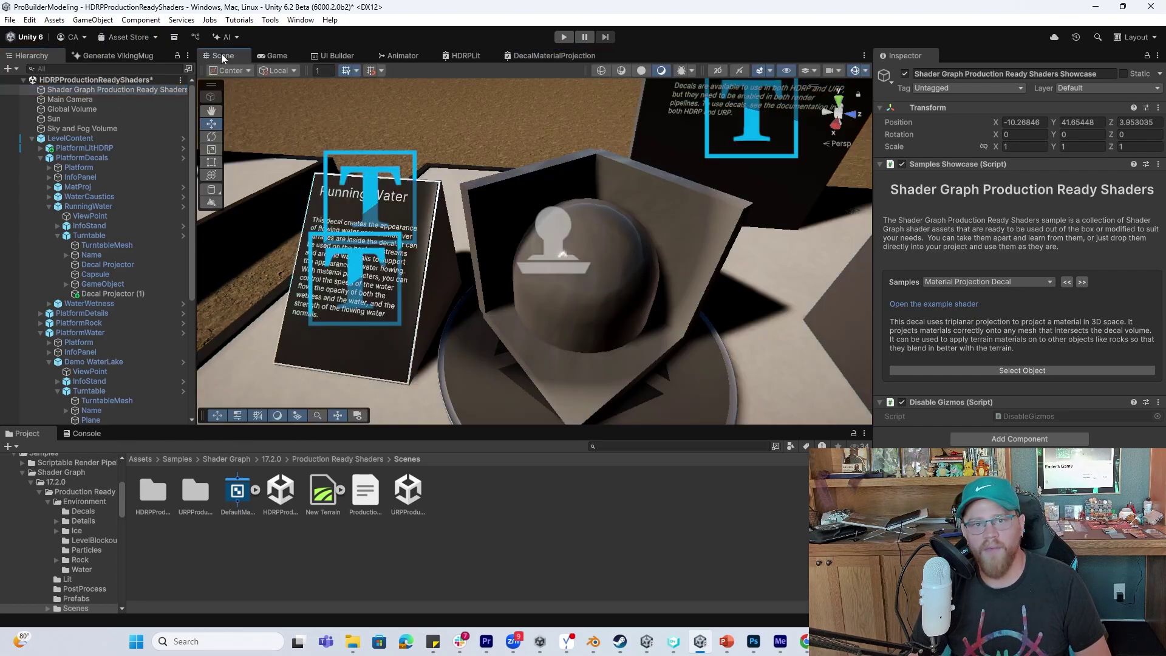
scroll(766, 301, "down", 5)
middle_click_drag(773, 304, 424, 188)
left_click(854, 71)
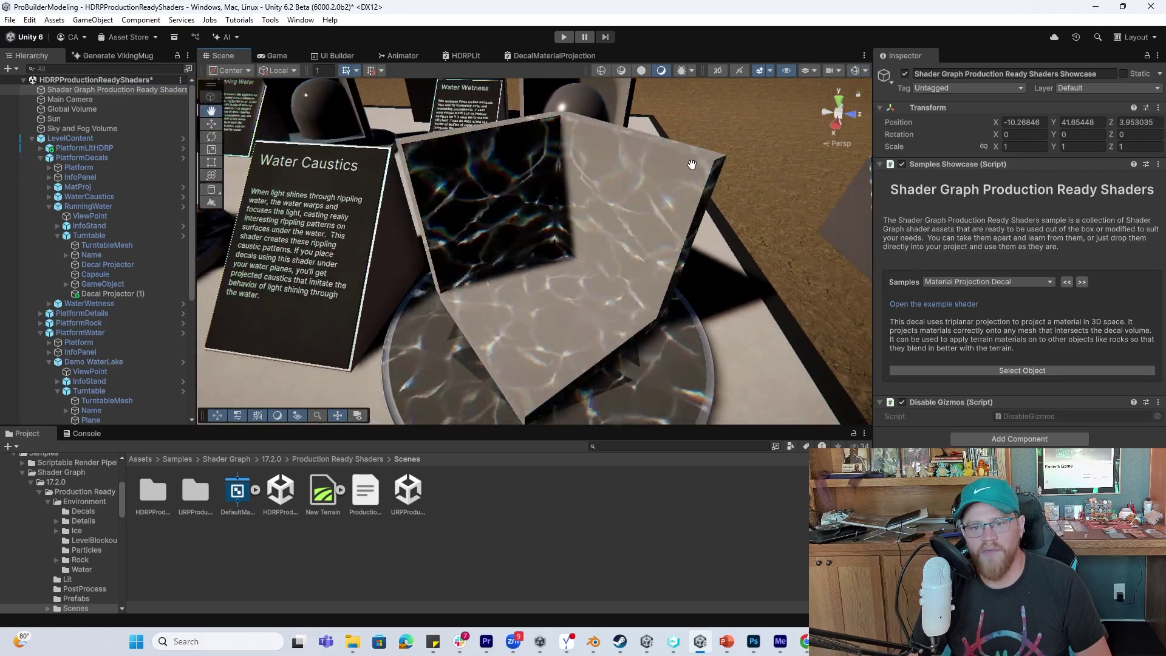
middle_click_drag(723, 117, 589, 150)
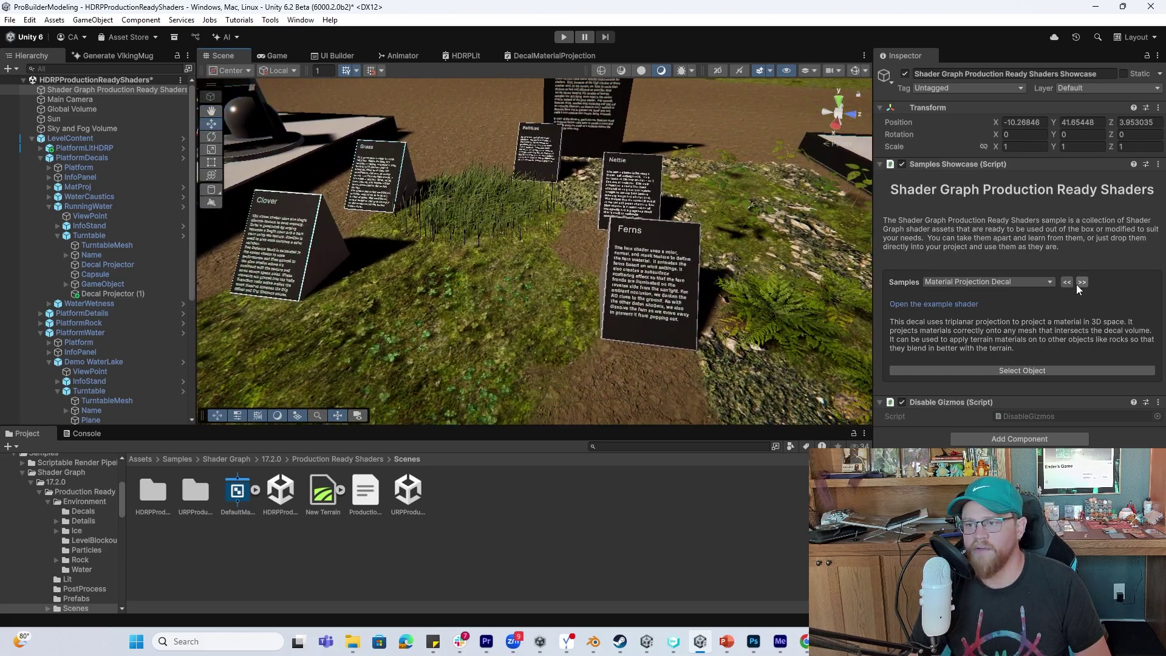
Advance the showcase through the Fern Details and Nettle Details samples to Grass Details
left_click(1079, 284)
left_click(1081, 283)
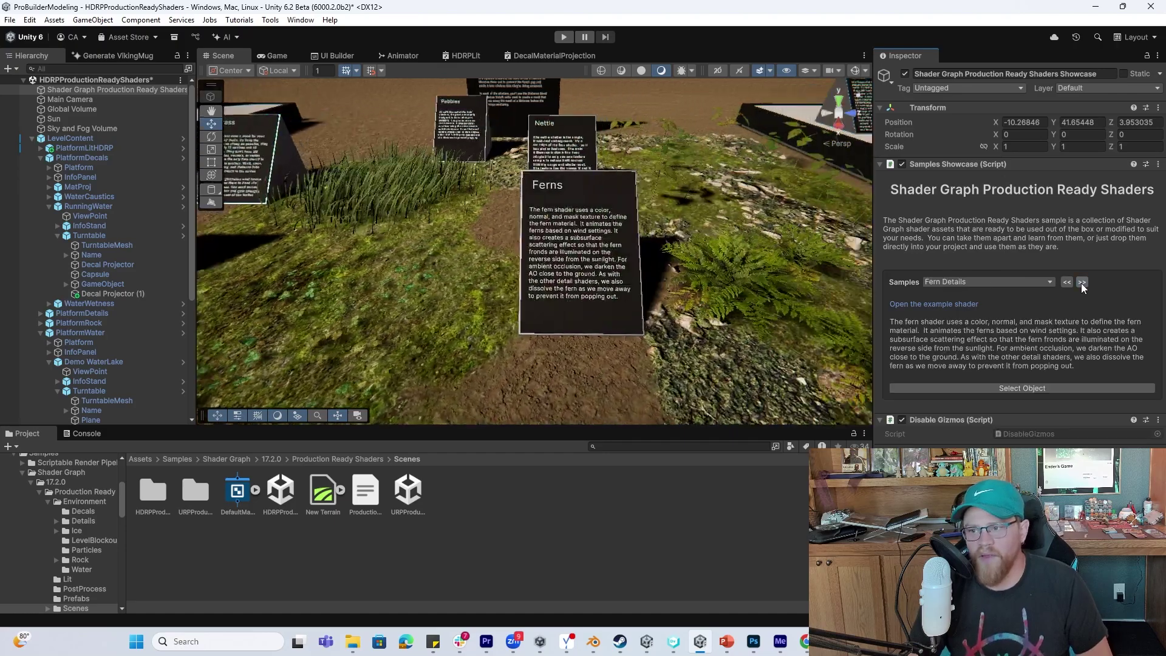
left_click(1080, 283)
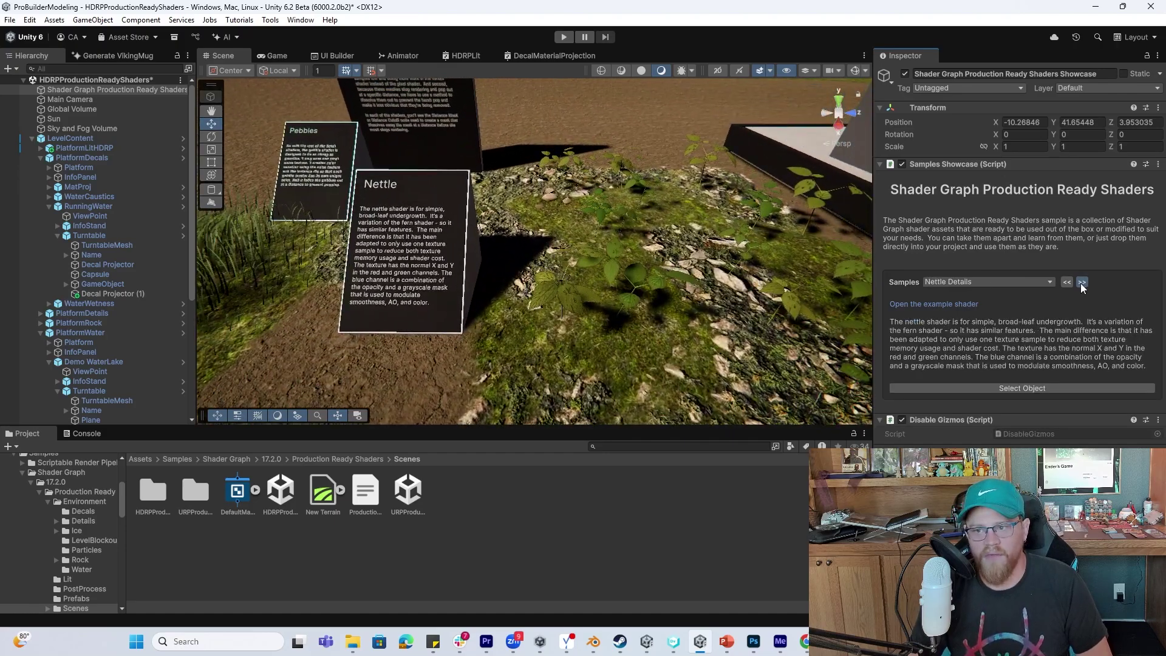
left_click(1080, 283)
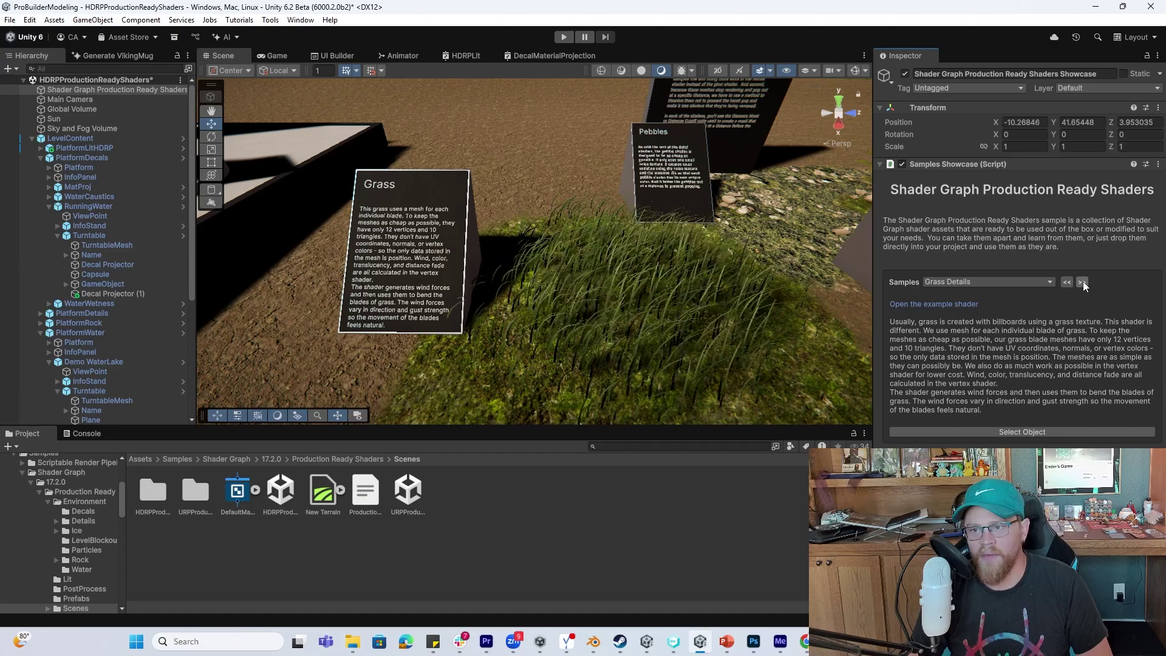
Open the Grass Details example shader and look through its vertex, wind response, base-to-tip gradient, translucency and fragment node groups
left_click(954, 305)
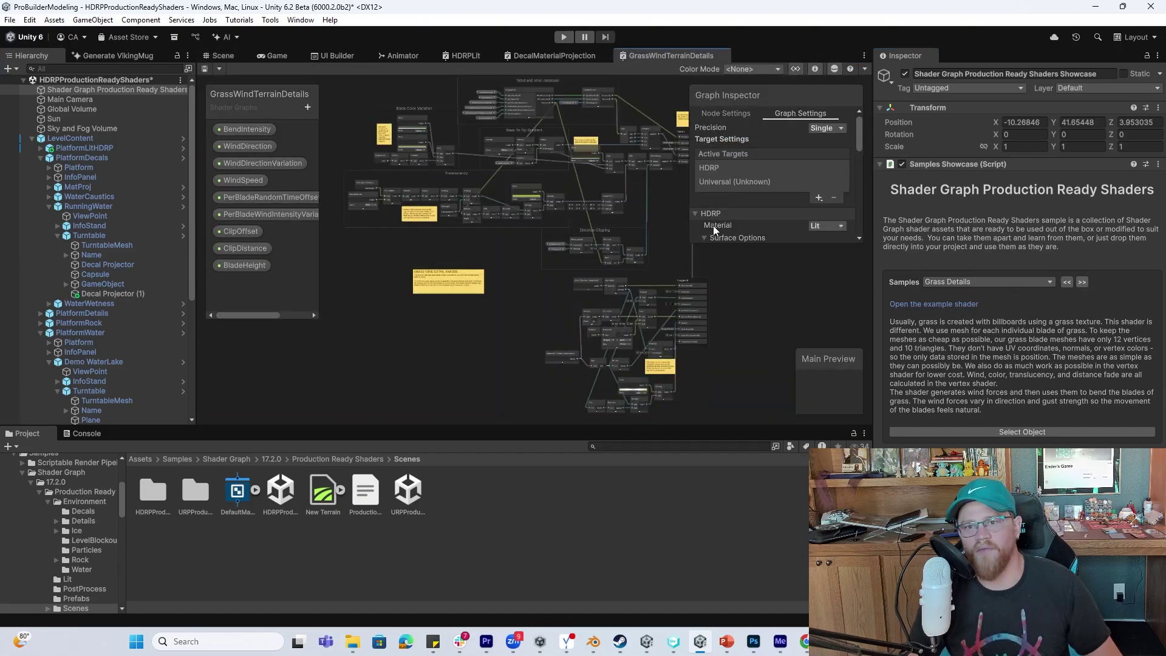
scroll(606, 290, "up", 2)
scroll(619, 217, "up", 4)
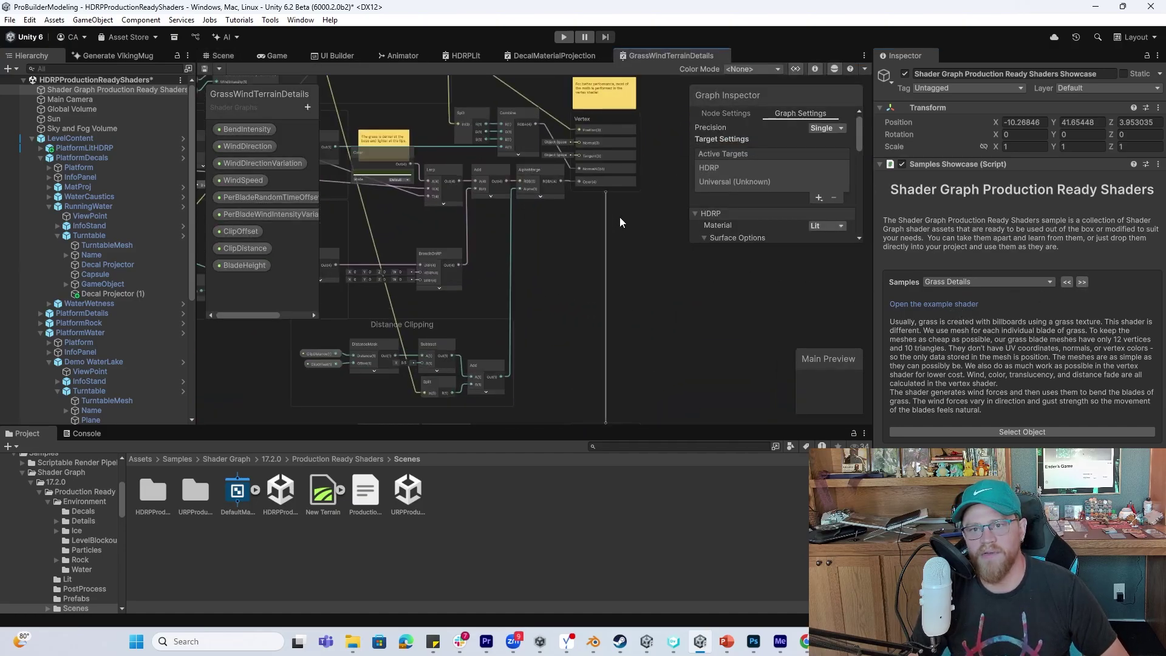
middle_click_drag(590, 216, 625, 264)
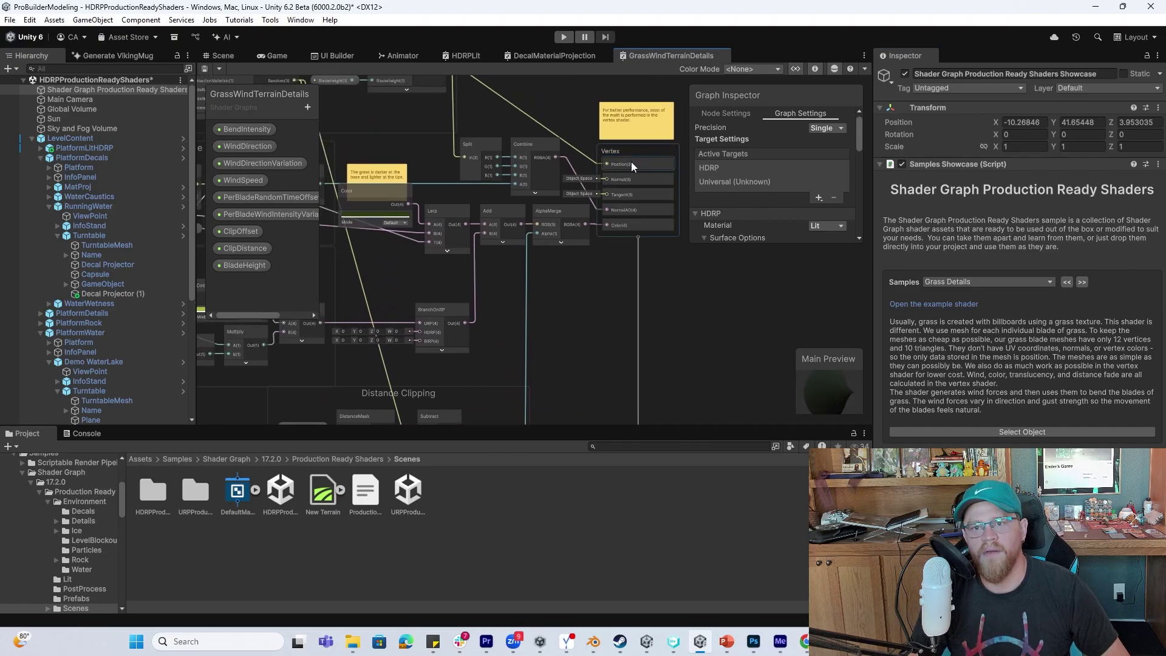
middle_click_drag(522, 117, 677, 177)
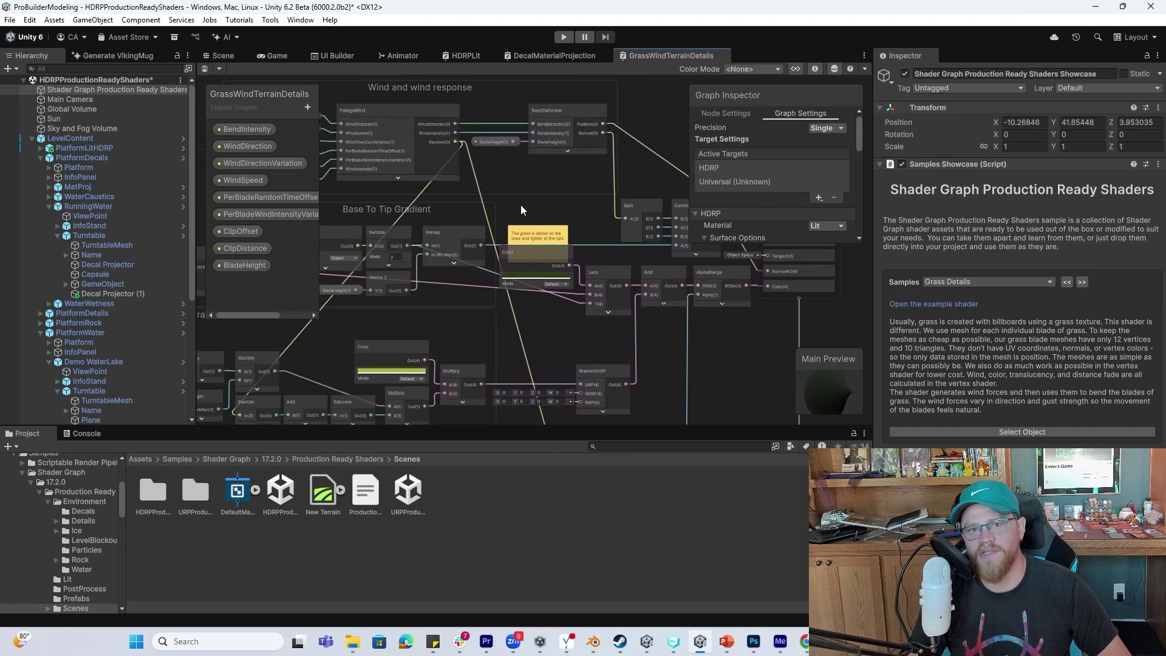
middle_click_drag(520, 209, 676, 205)
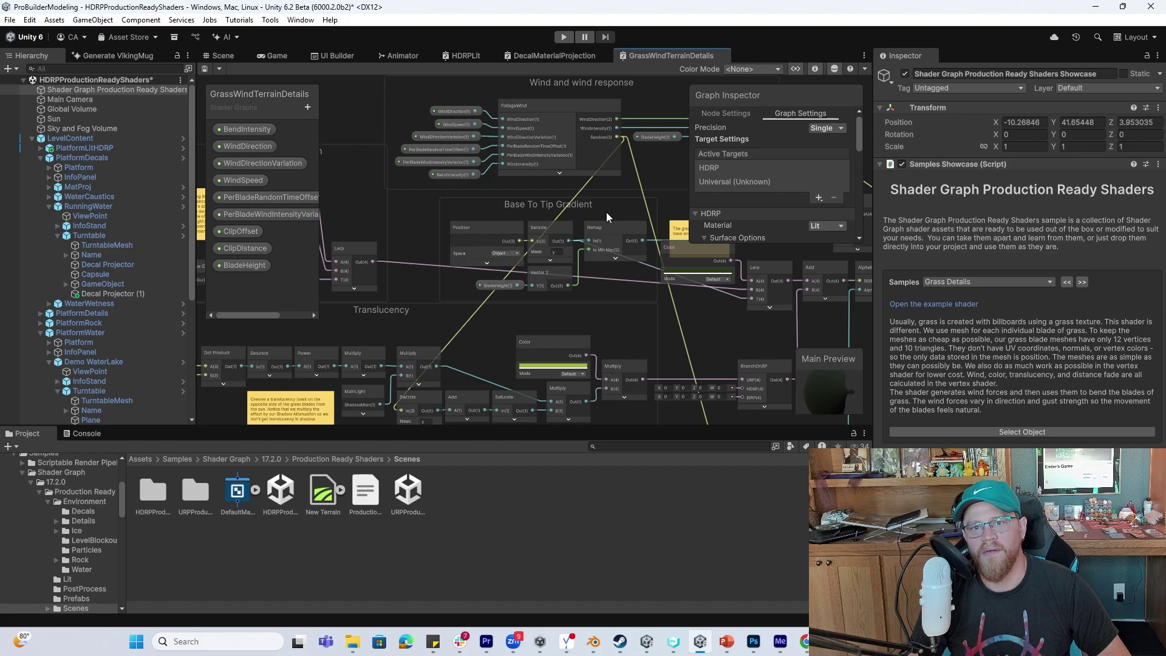
scroll(606, 213, "down", 4)
mouse_move(731, 312)
middle_mouse_down()
mouse_move(717, 228)
mouse_move(678, 196)
middle_mouse_up()
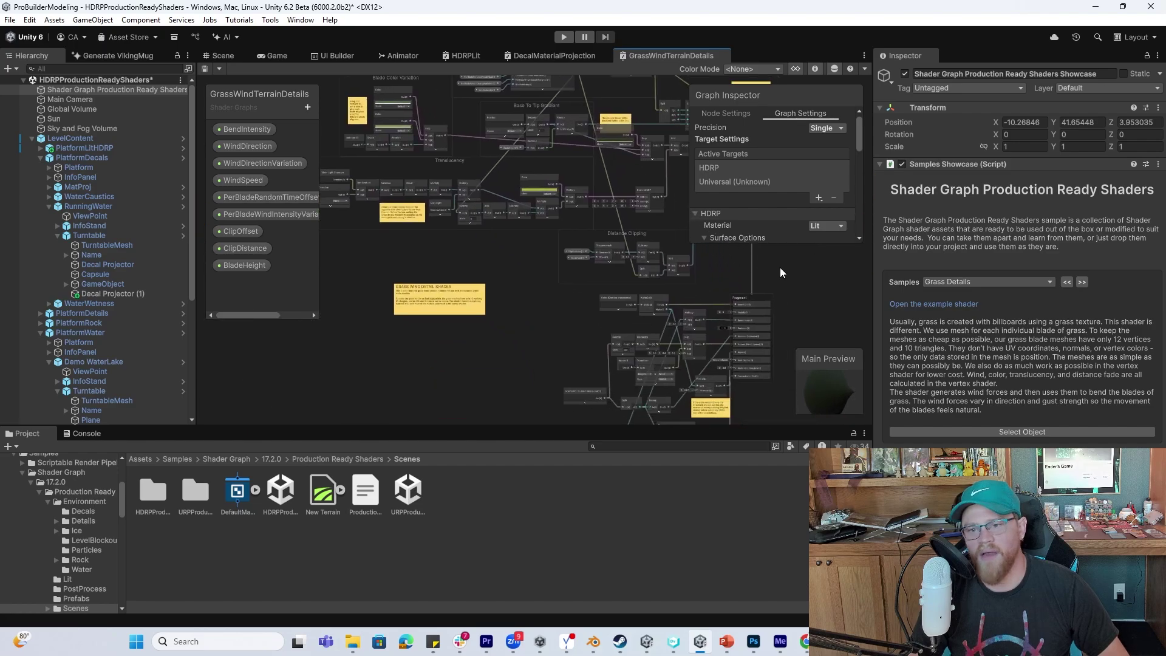
middle_click_drag(843, 276, 788, 250)
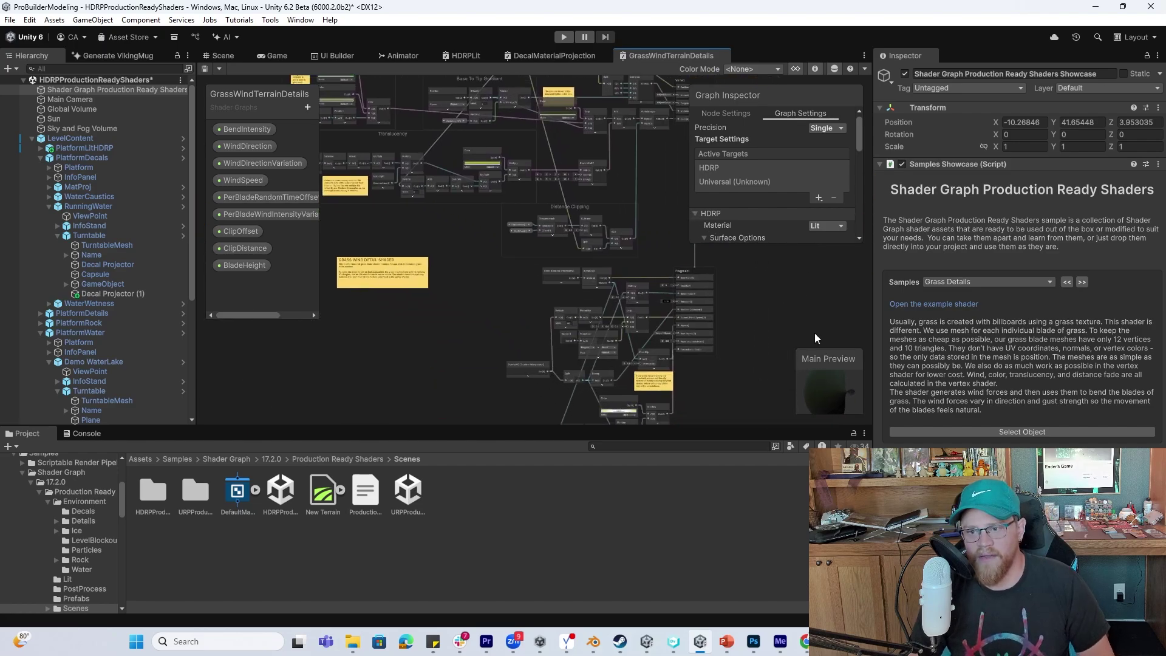
Return to the Scene view and advance the showcase through Pebbles Details and Rock Shader to the Water Lake sample
left_click(234, 54)
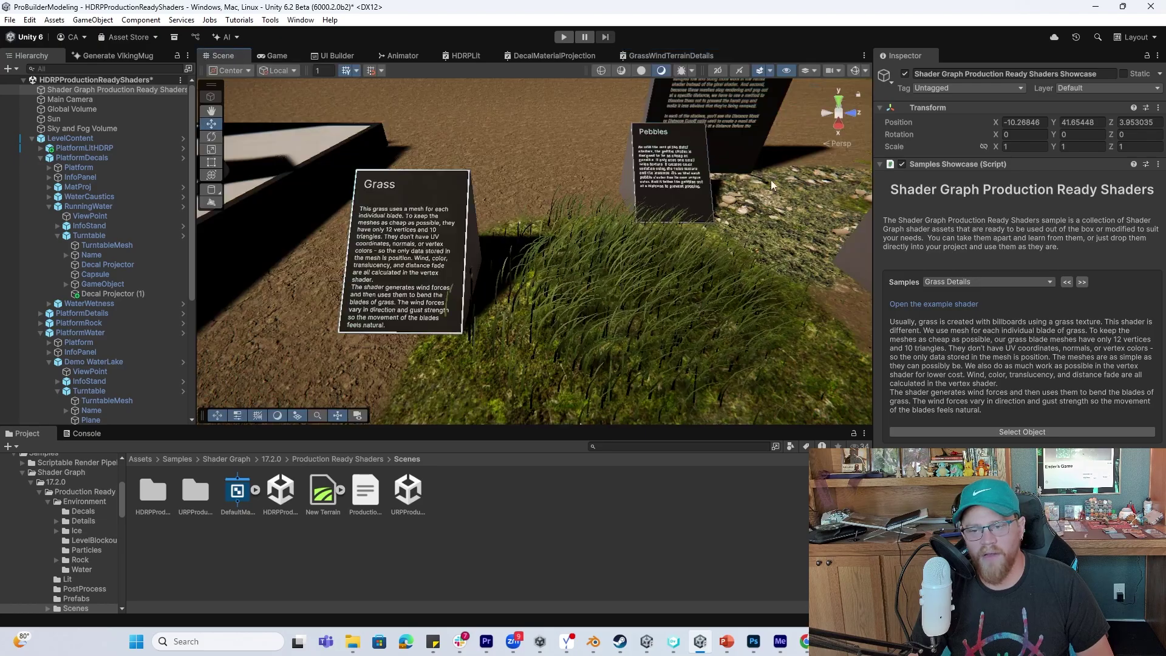
left_click(1082, 282)
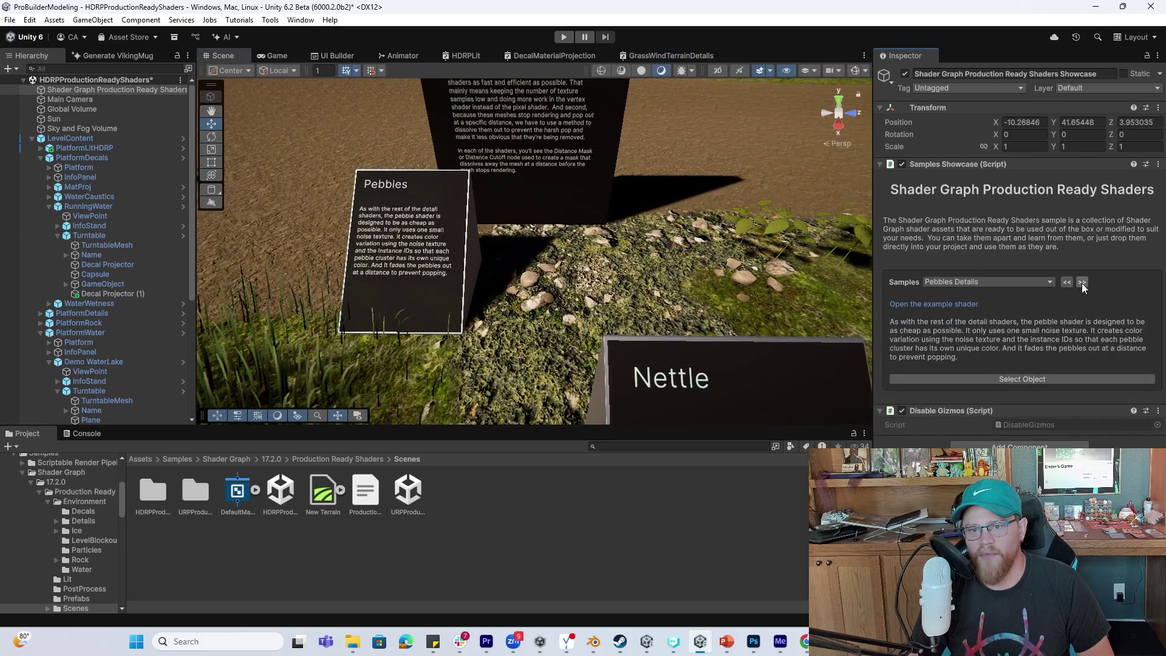
left_click(1081, 282)
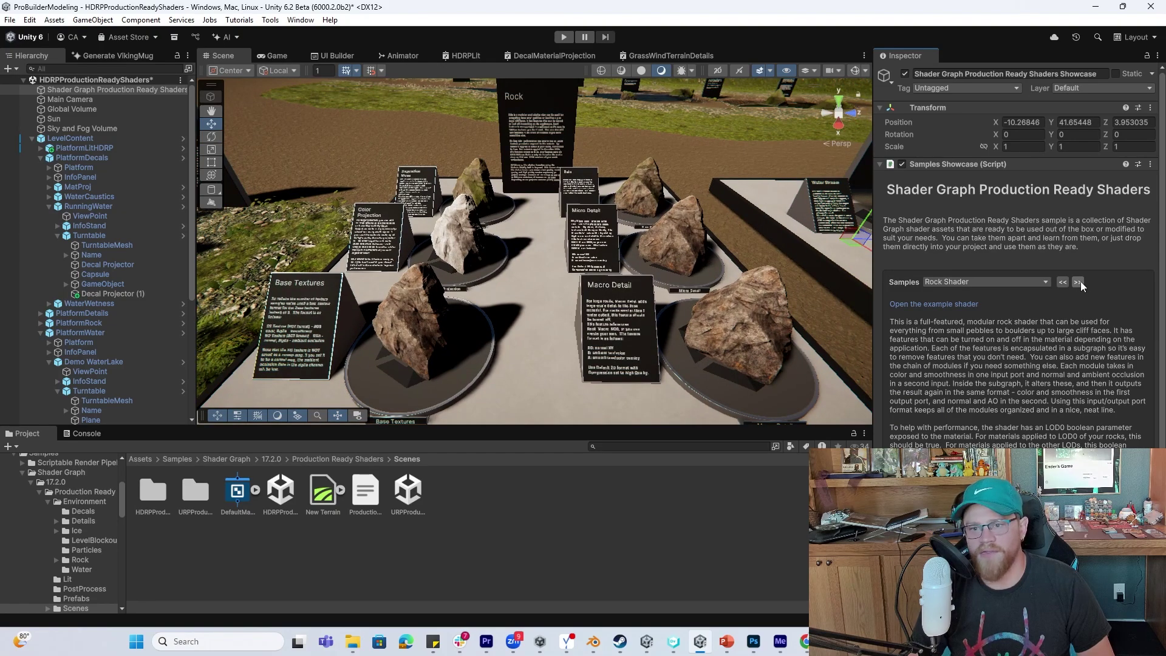
left_click(1080, 282)
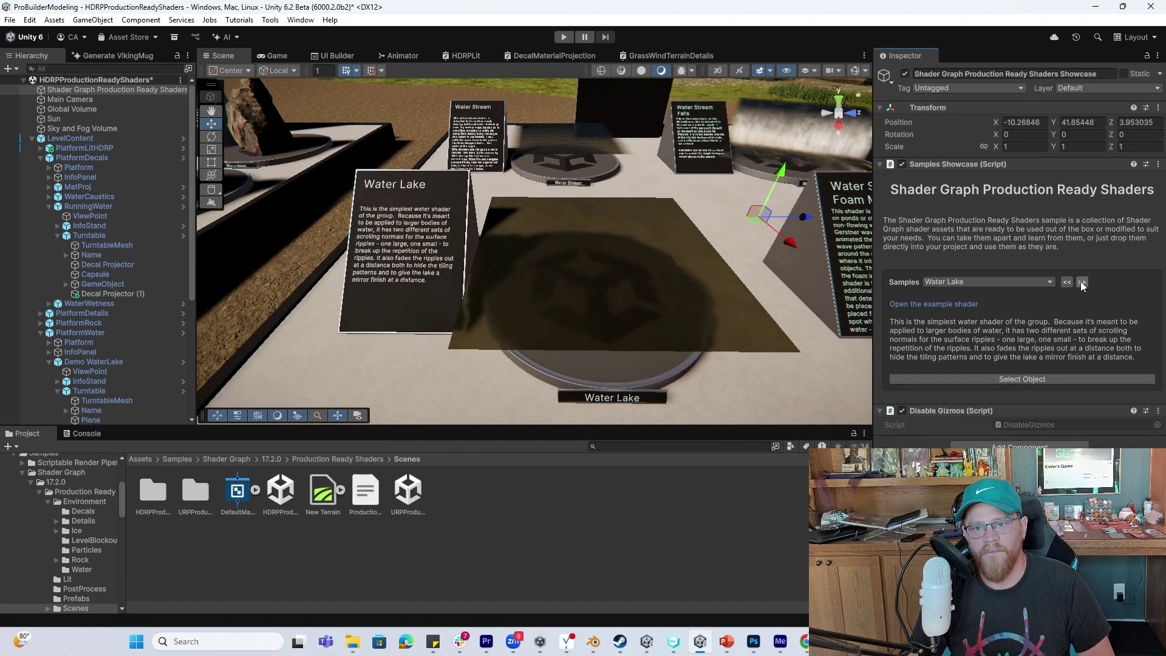
Advance the showcase through Water Animated and Water Stream to the Rain sample and examine its wet cobblestone surface
left_click(1081, 282)
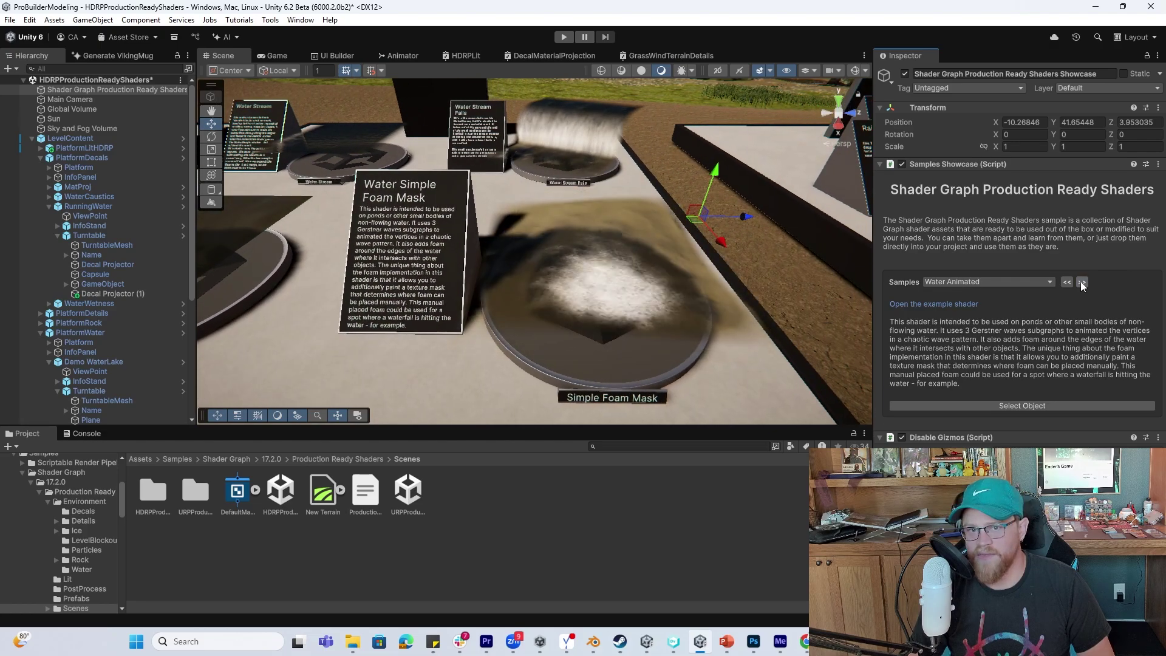
left_click(1082, 282)
left_click(1082, 282)
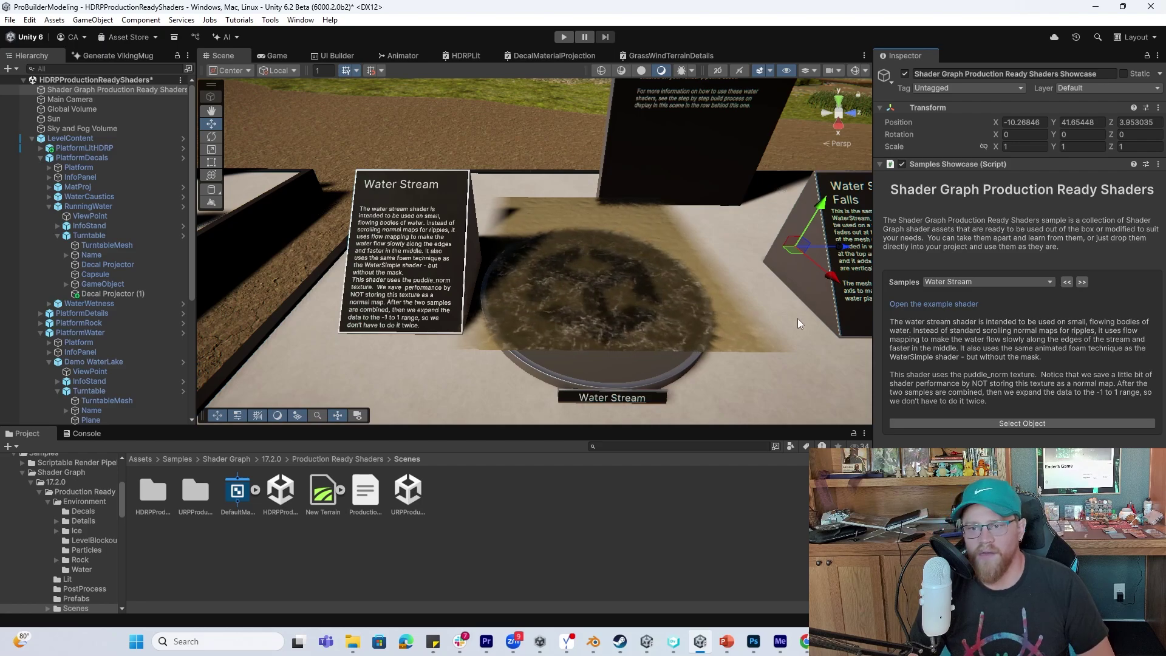
left_click(1083, 284)
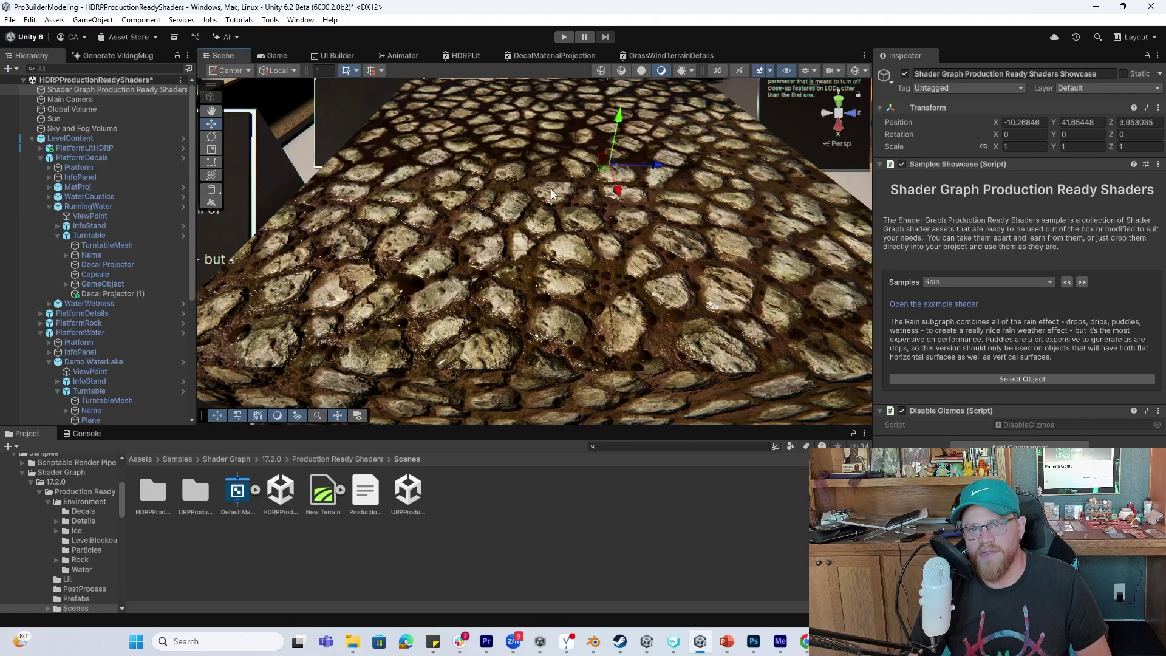
middle_click_drag(551, 188, 553, 200)
scroll(554, 197, "up", 3)
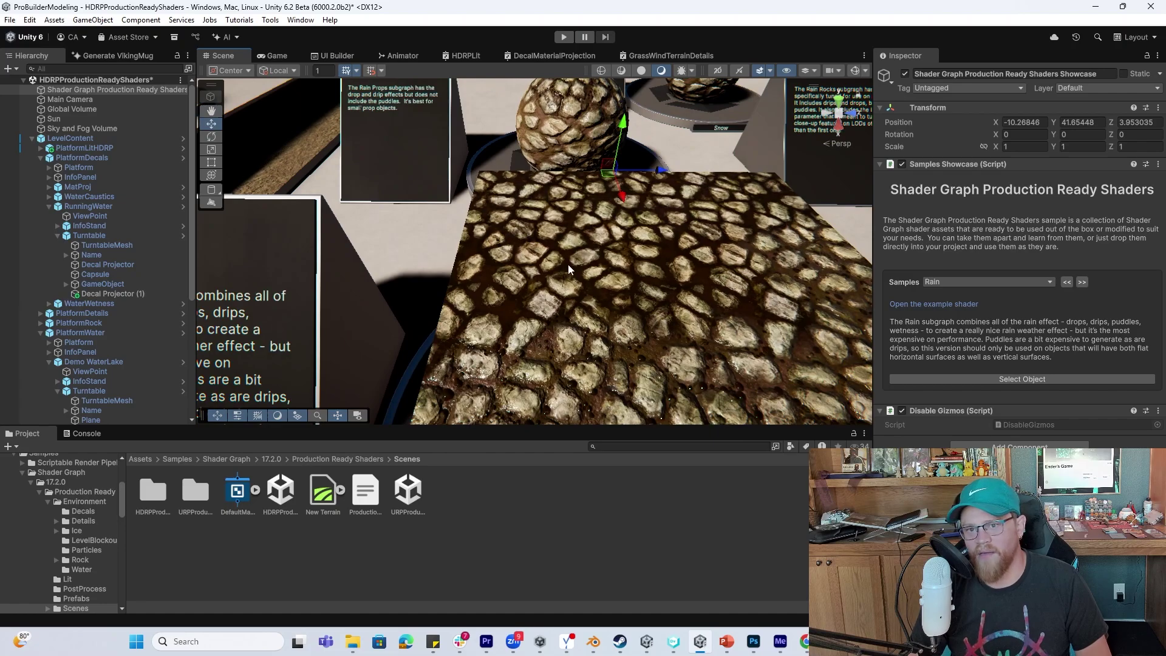
Open the Rain sample's example shader and look through its graph from the texture samples to the Fragment outputs
left_click(963, 304)
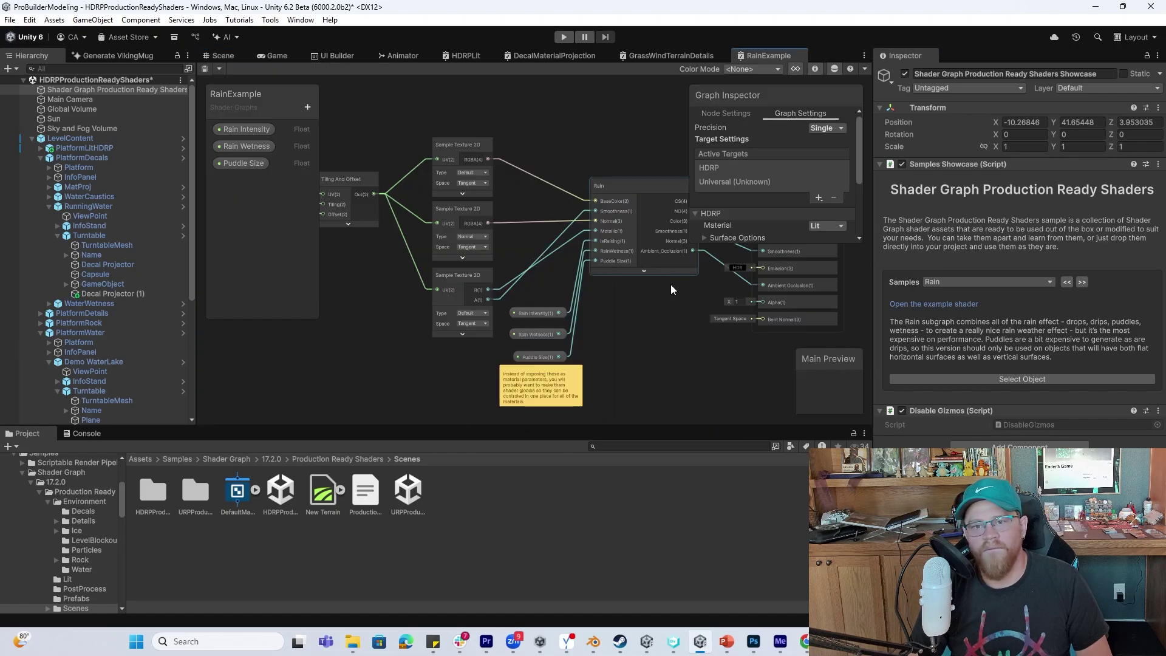
scroll(671, 304, "down", 5)
scroll(654, 325, "up", 5)
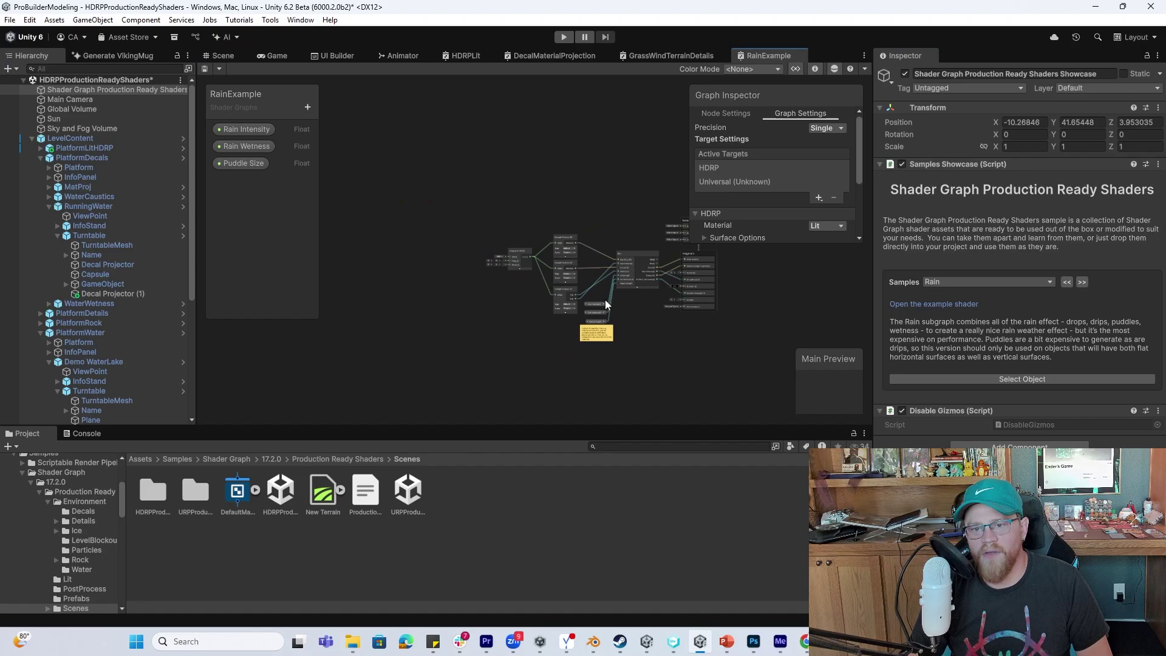
middle_click_drag(668, 329, 643, 318)
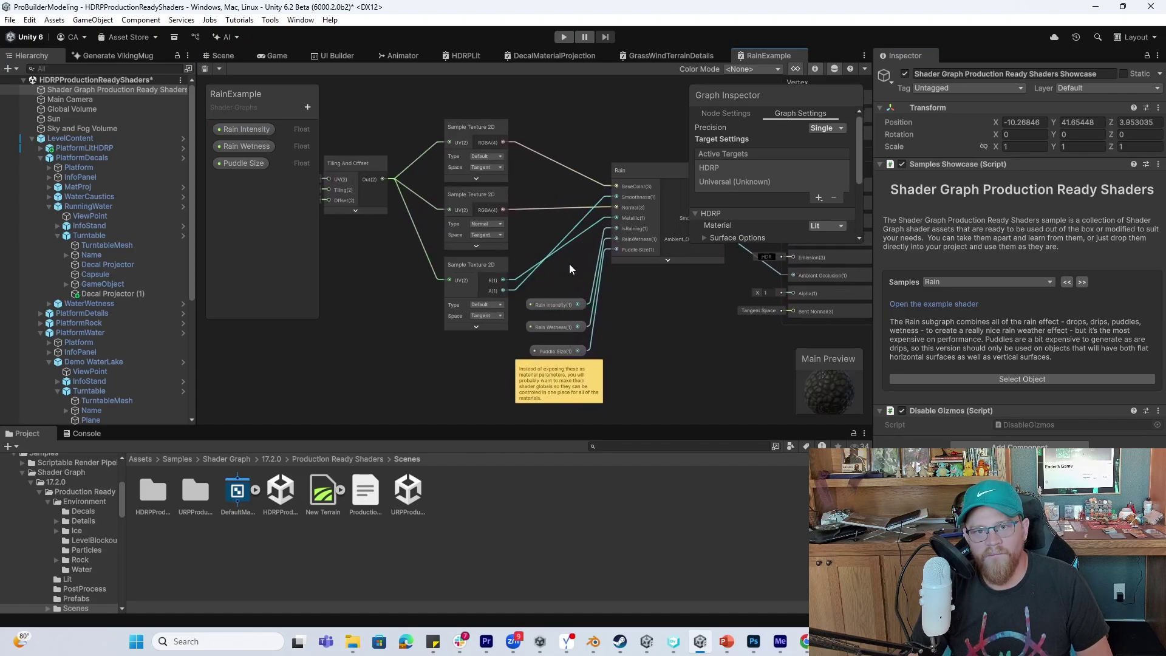
middle_click_drag(570, 264, 440, 279)
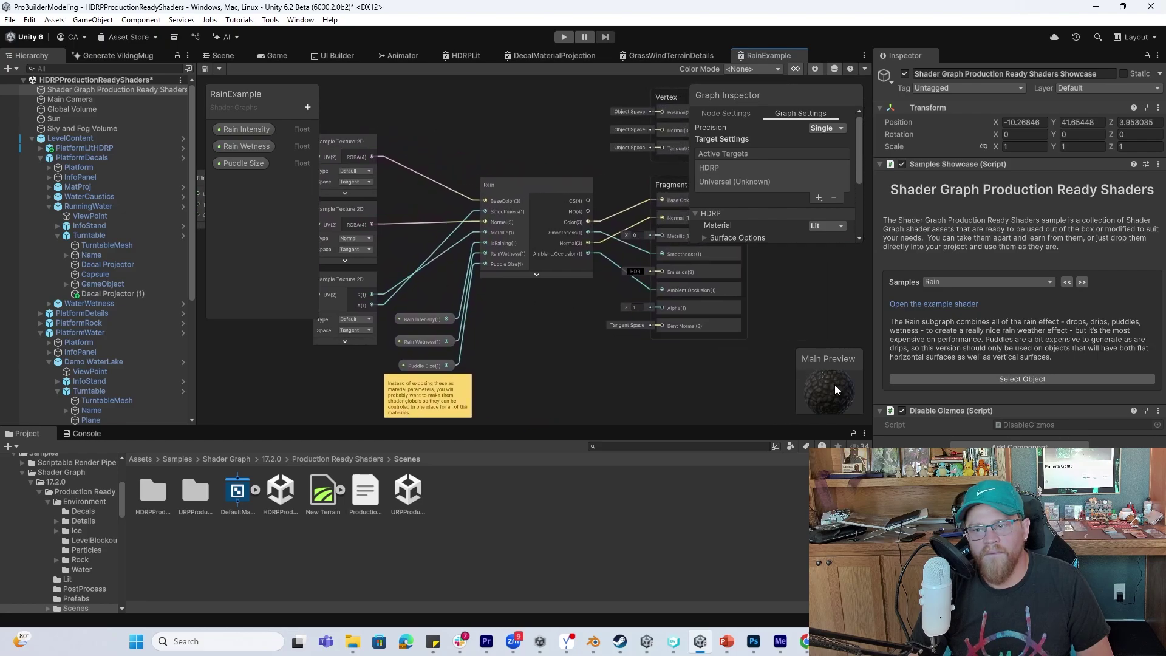
middle_click_drag(561, 335, 640, 347)
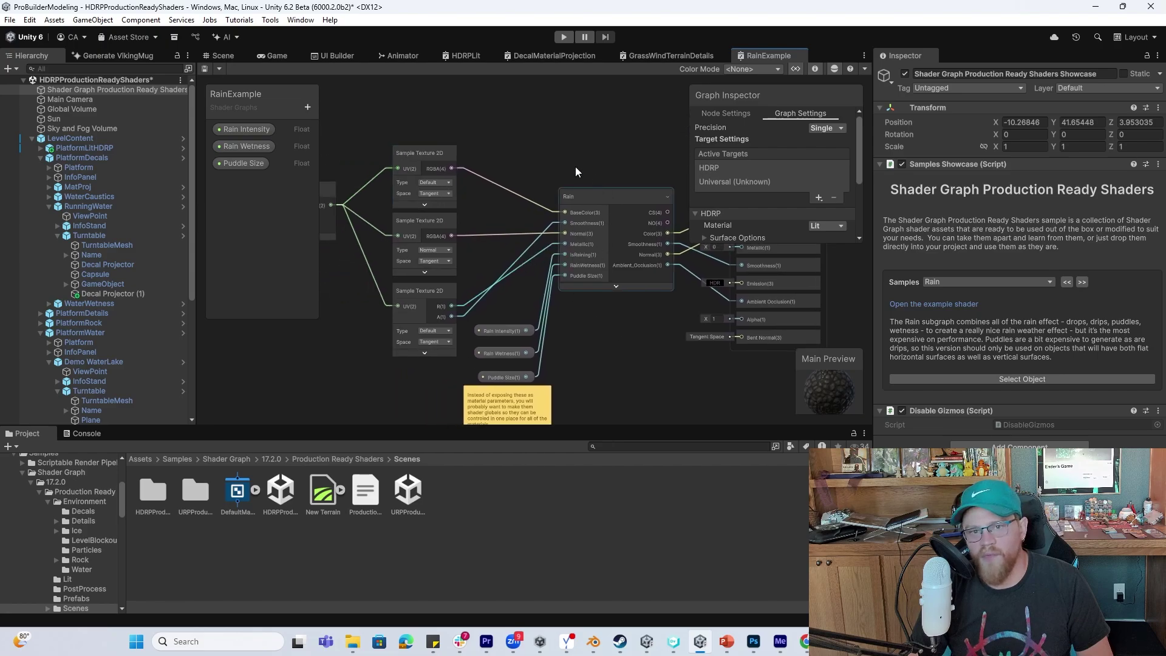
Return to the Scene view and select the LevelContent prefab through the Rain display's cobblestone surface
left_click(230, 56)
left_click(639, 312)
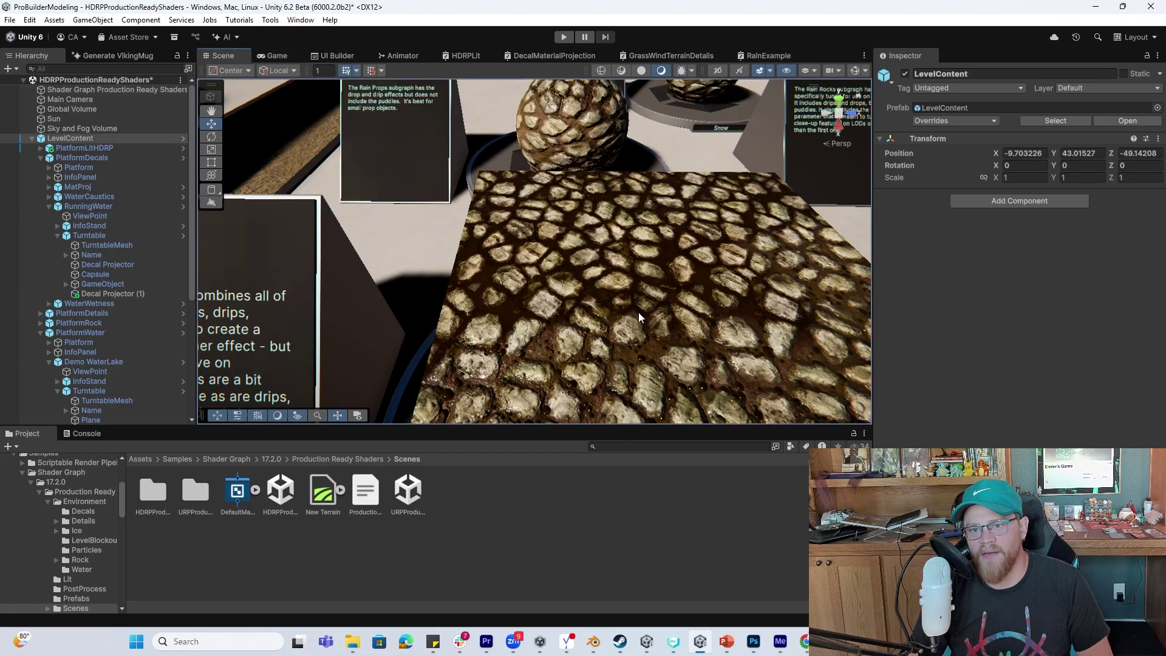
Select the Rain display's cobblestone cube and look through its components down to the RainExample material's surface options
left_click(638, 320)
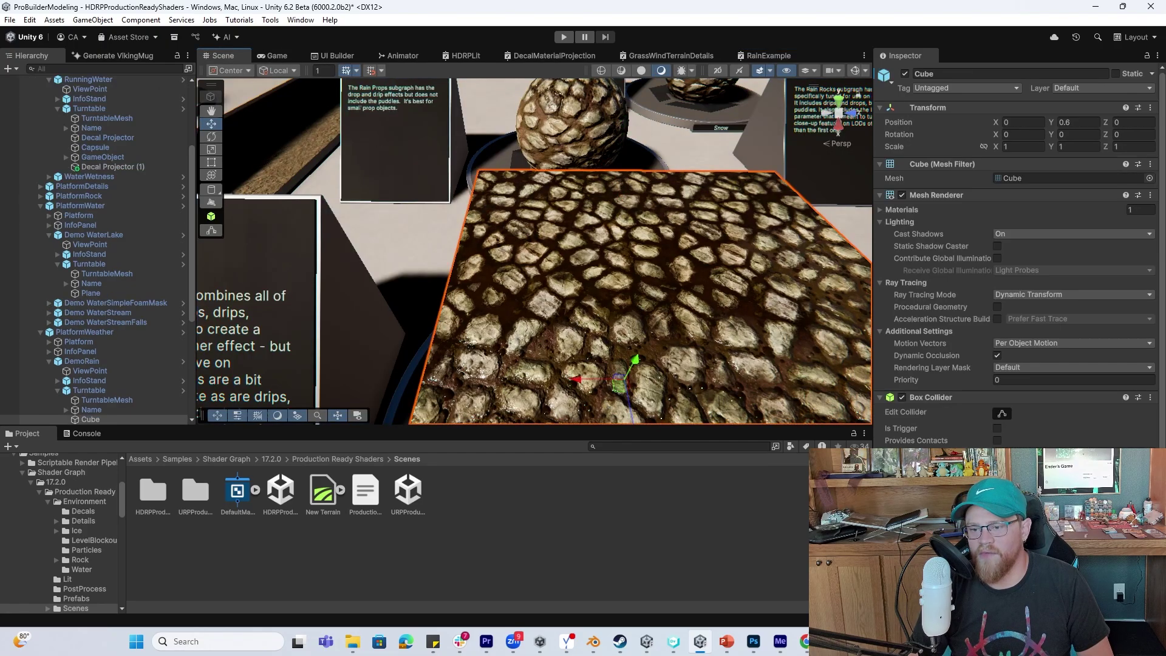
scroll(991, 417, "down", 10)
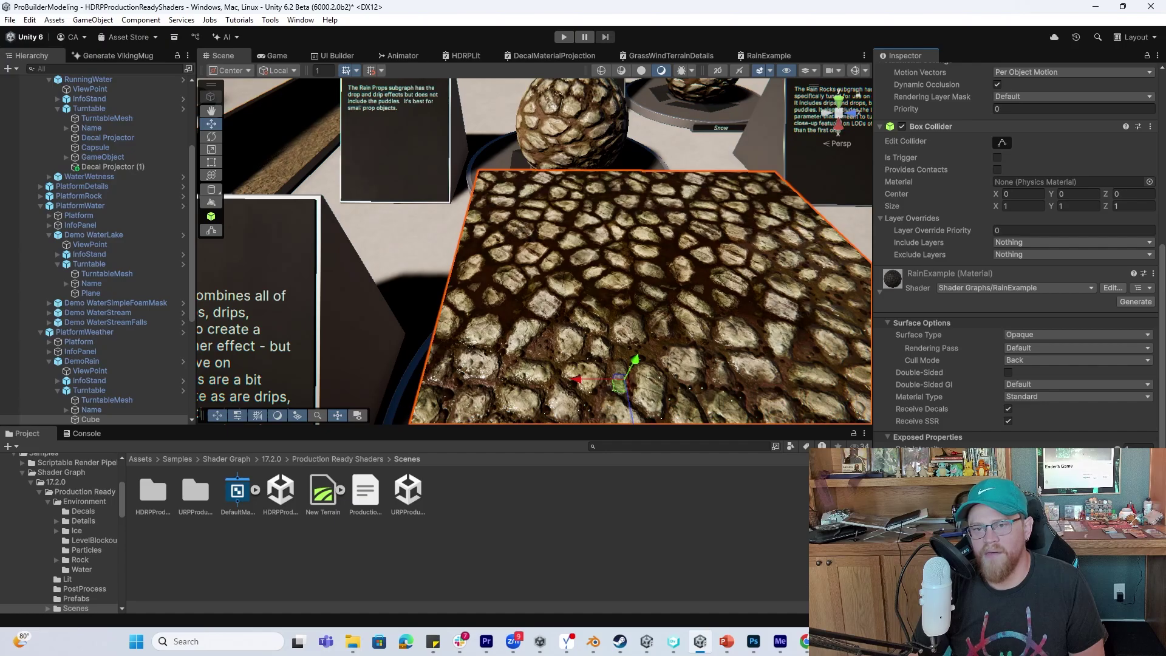
scroll(715, 312, "down", 5)
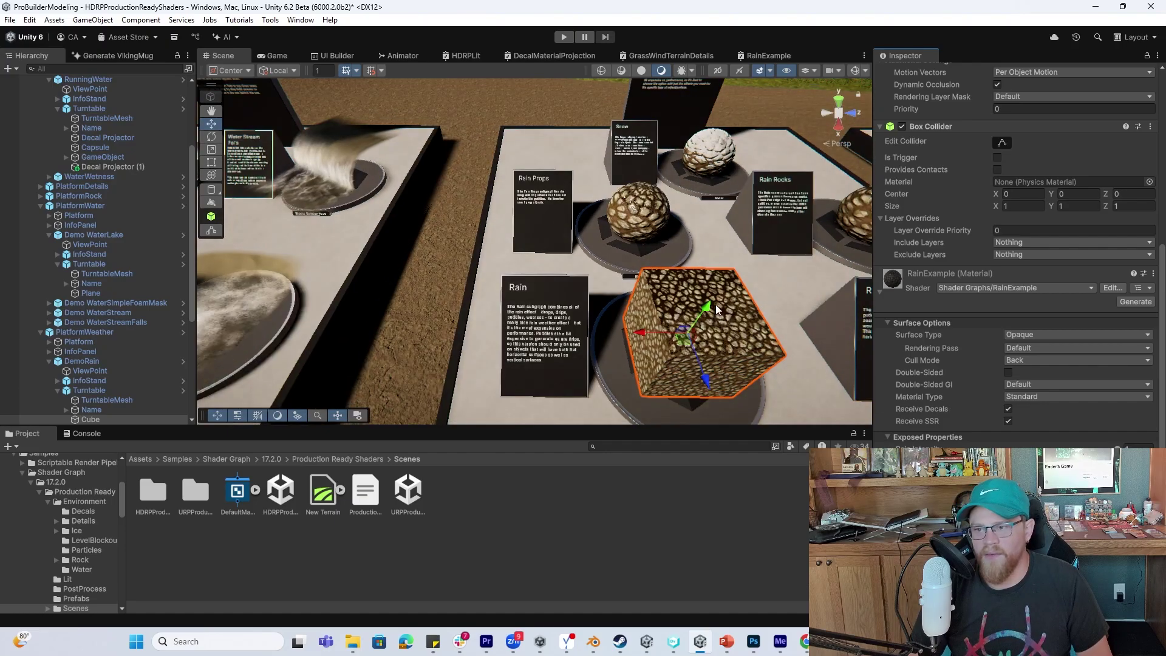
middle_click_drag(715, 312, 655, 284)
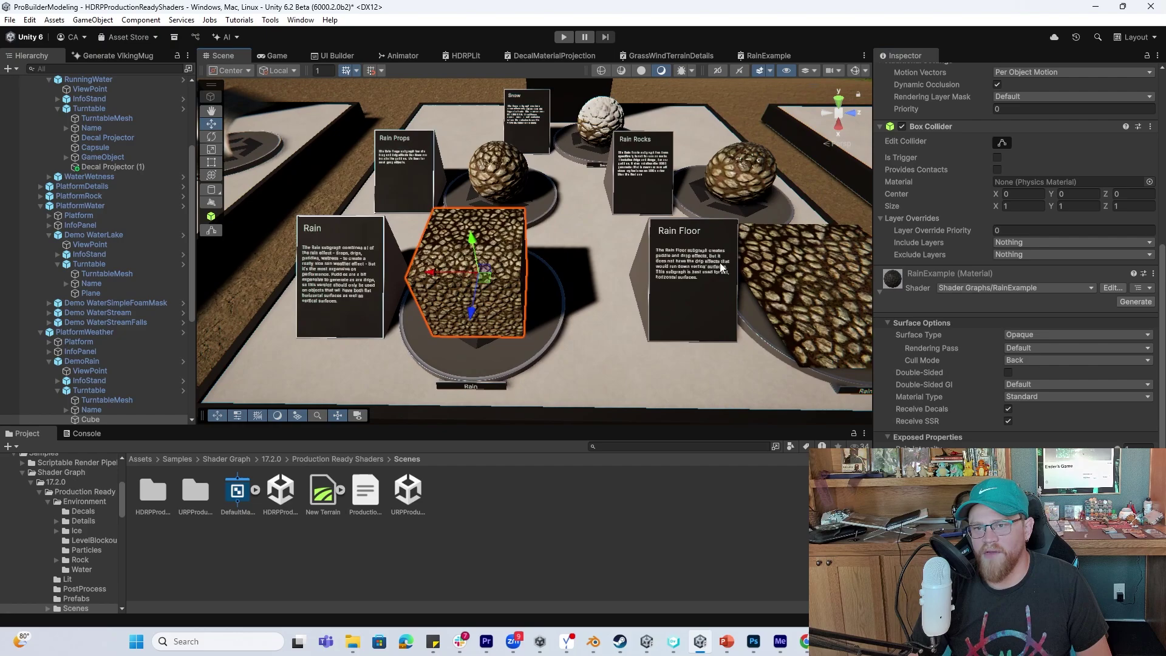
Select the Shader Graph Production Ready Shaders Showcase object and advance it to the Rain Floor sample, examining the cobblestone floor
scroll(89, 125, "up", 4)
left_click(83, 90)
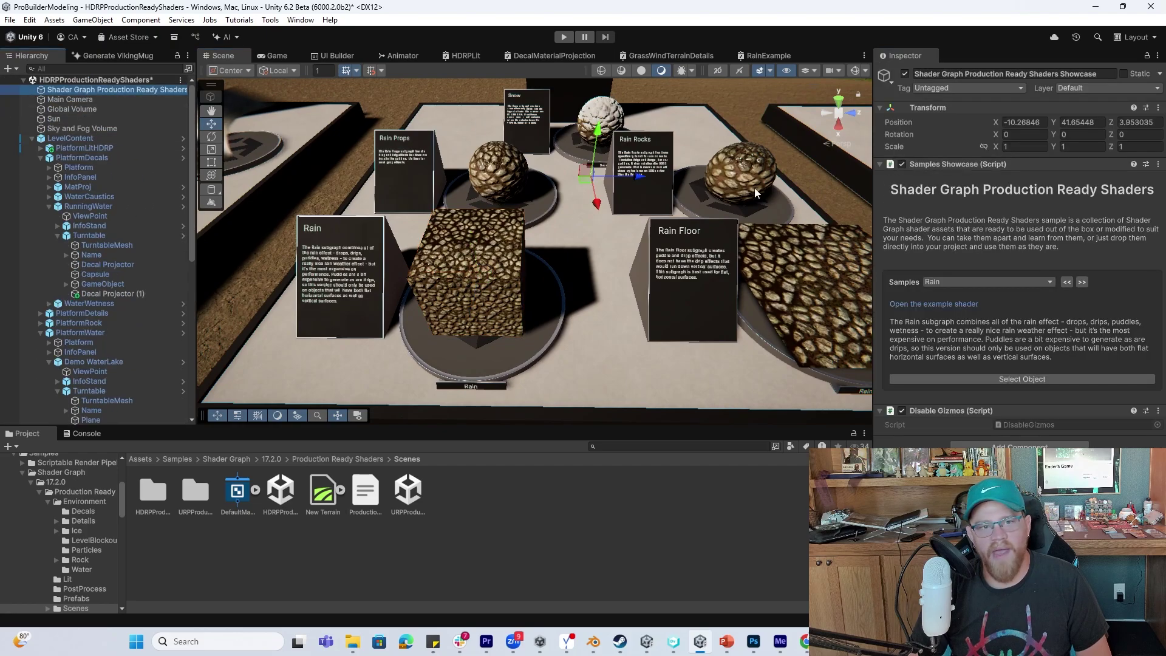
left_click(1083, 282)
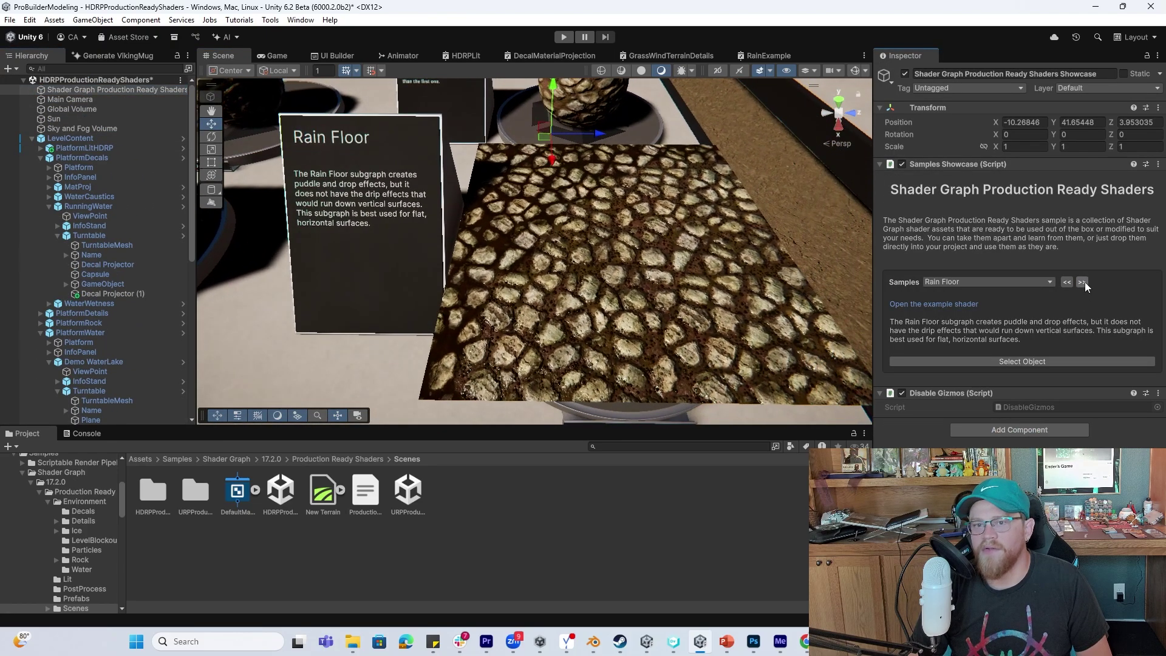
mouse_move(501, 224)
middle_mouse_down()
mouse_move(593, 234)
mouse_move(516, 223)
mouse_move(504, 235)
middle_mouse_up()
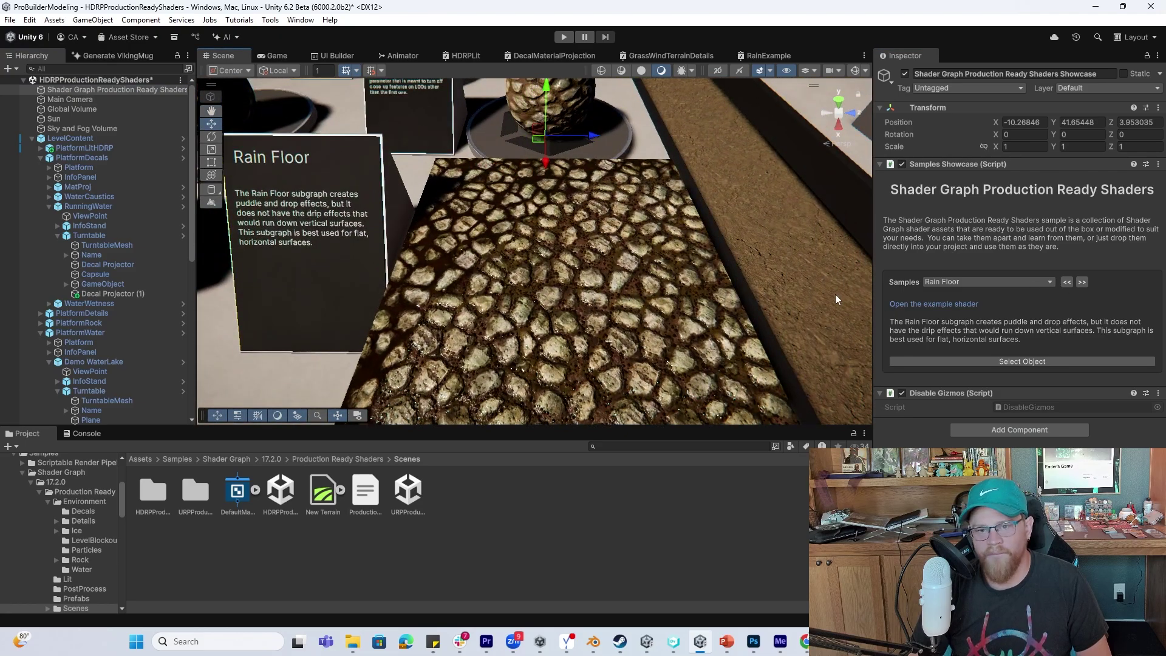
Advance the showcase through Rain Rocks to the Rain Props sample and examine the wet rock spheres up close
left_click(1081, 281)
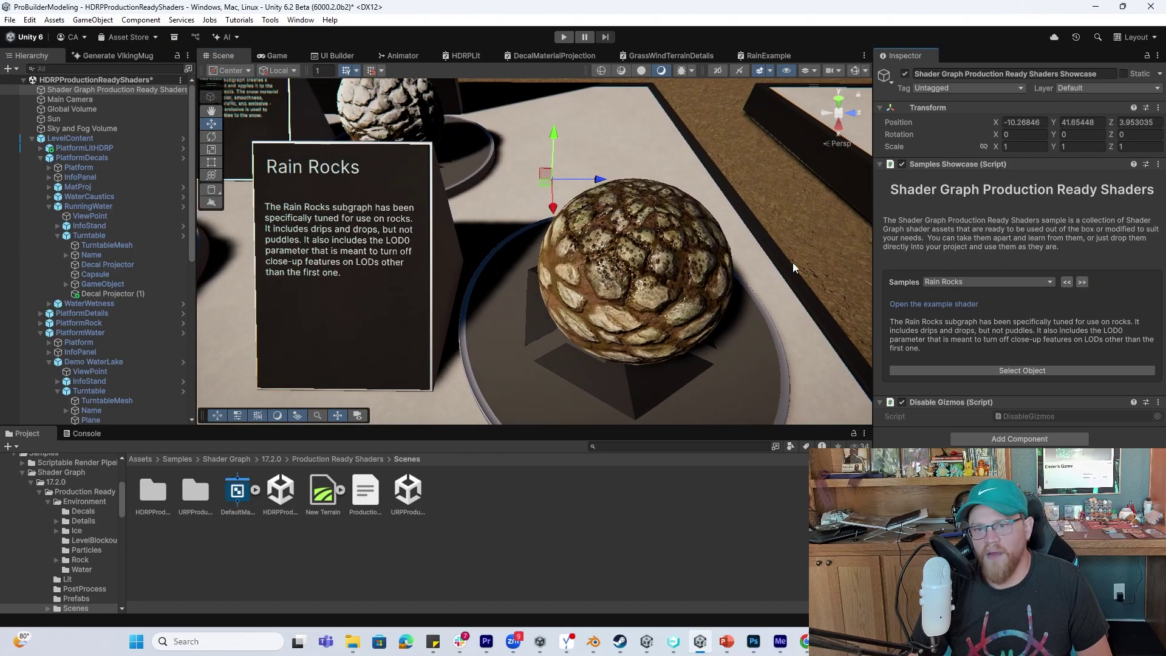
scroll(706, 265, "up", 5)
scroll(707, 264, "down", 5)
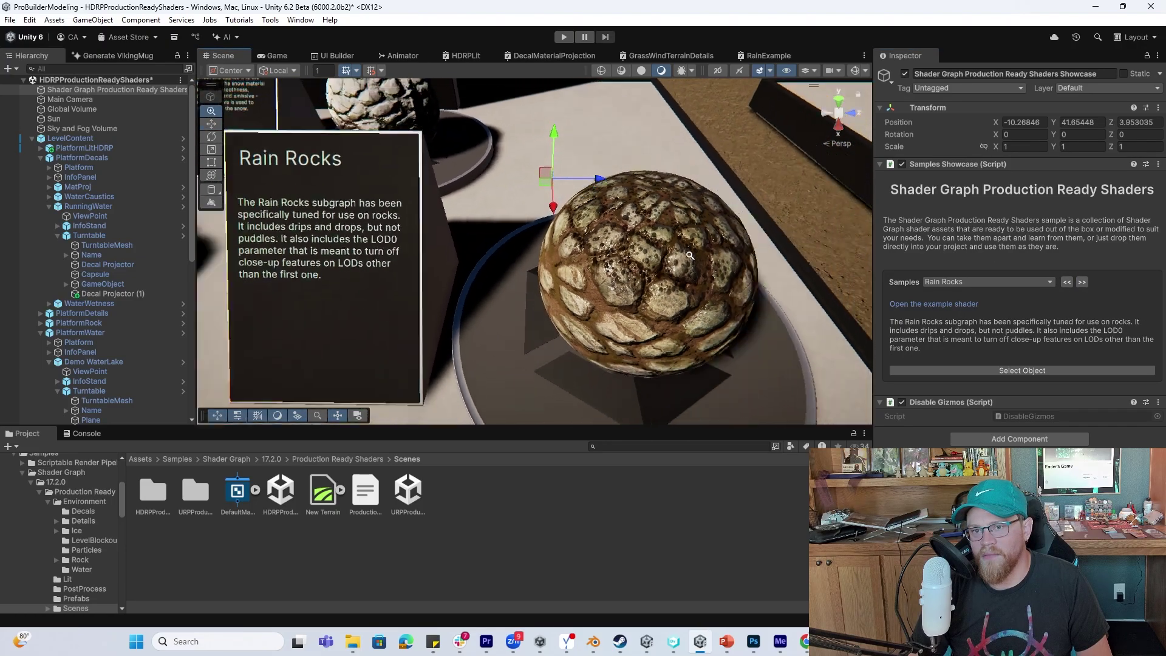
left_click(1086, 282)
scroll(682, 265, "up", 5)
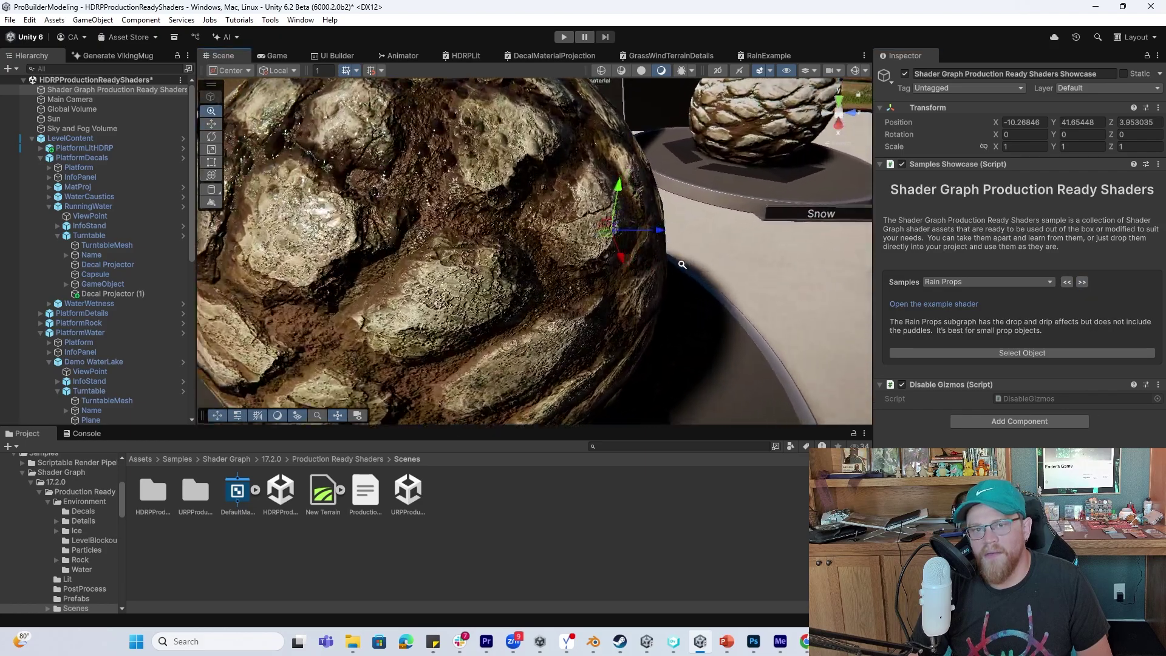
middle_click_drag(682, 265, 683, 268)
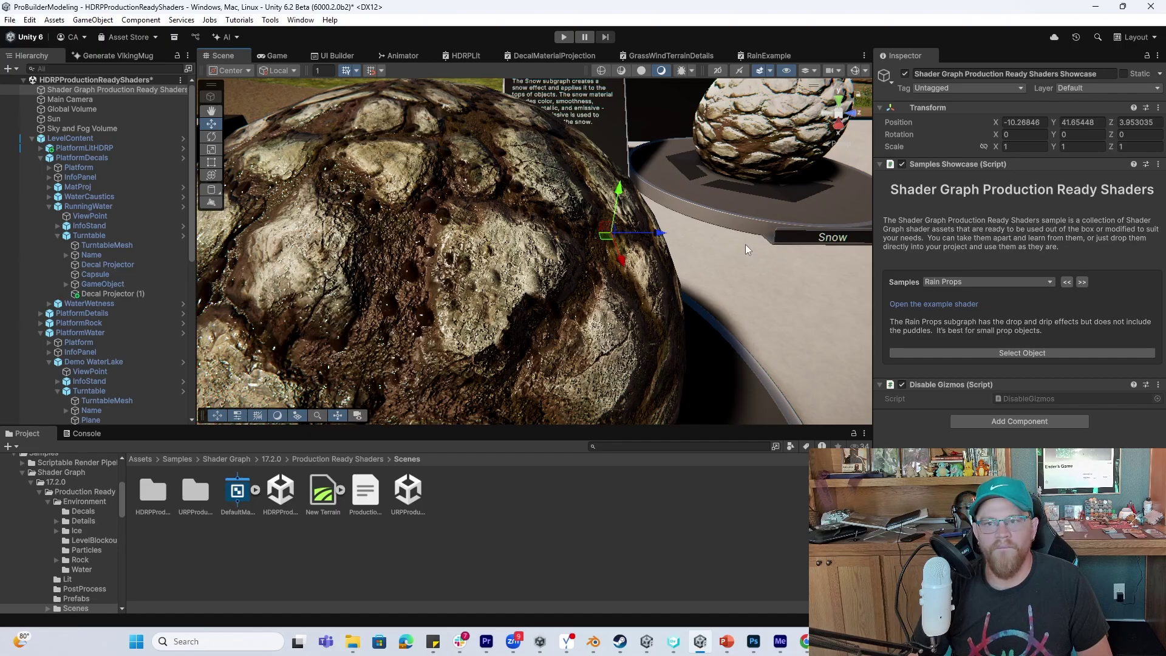
Advance the showcase to the Snow sample and turn on the Scene view gizmos
left_click(1082, 282)
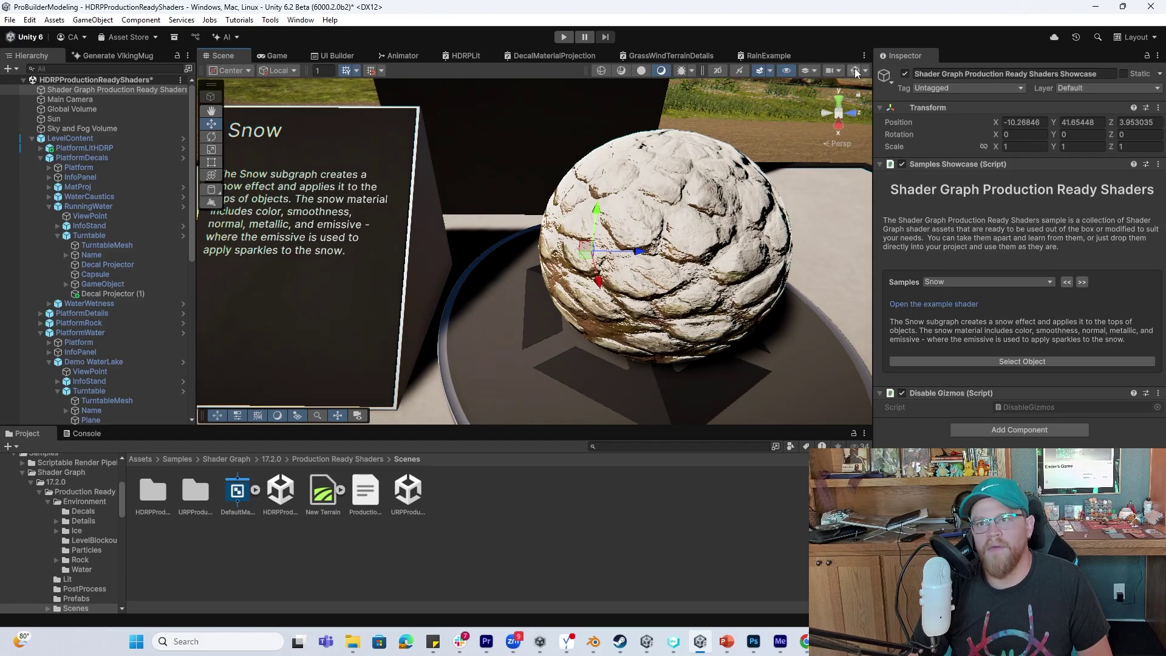
left_click(856, 72)
Select the Snow display's sphere and rotate it to test how the snow covers its upper side
left_click(584, 232)
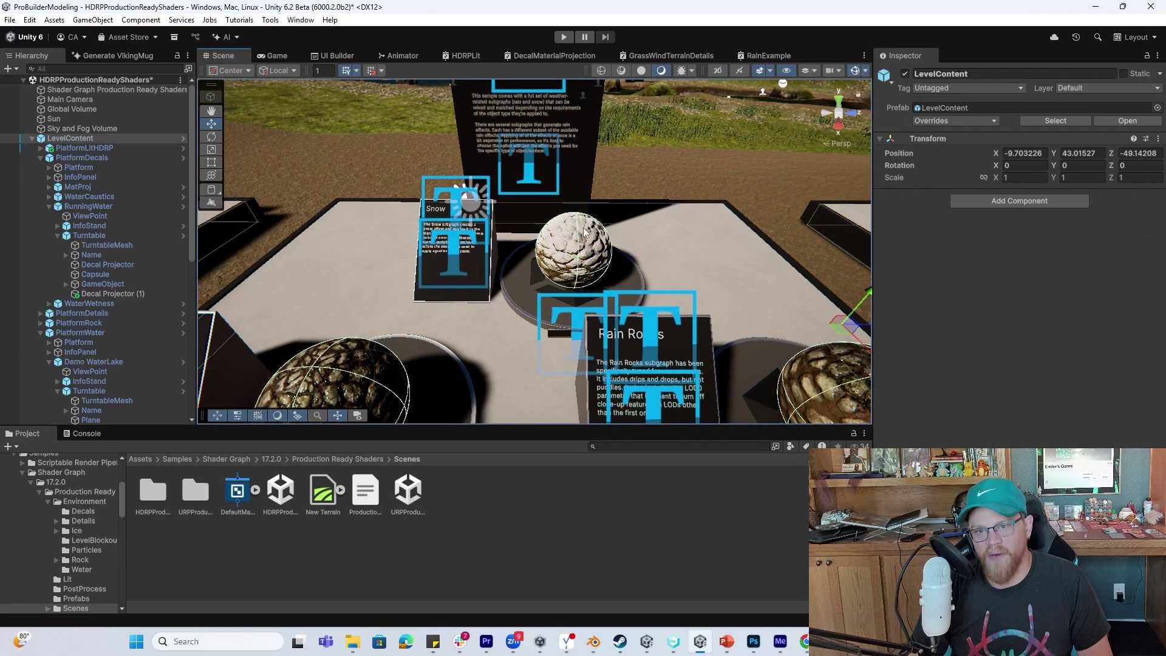
scroll(584, 232, "up", 5)
scroll(607, 236, "down", 2)
left_click(674, 246)
middle_click_drag(750, 261, 714, 240)
left_click_drag(570, 193, 425, 185)
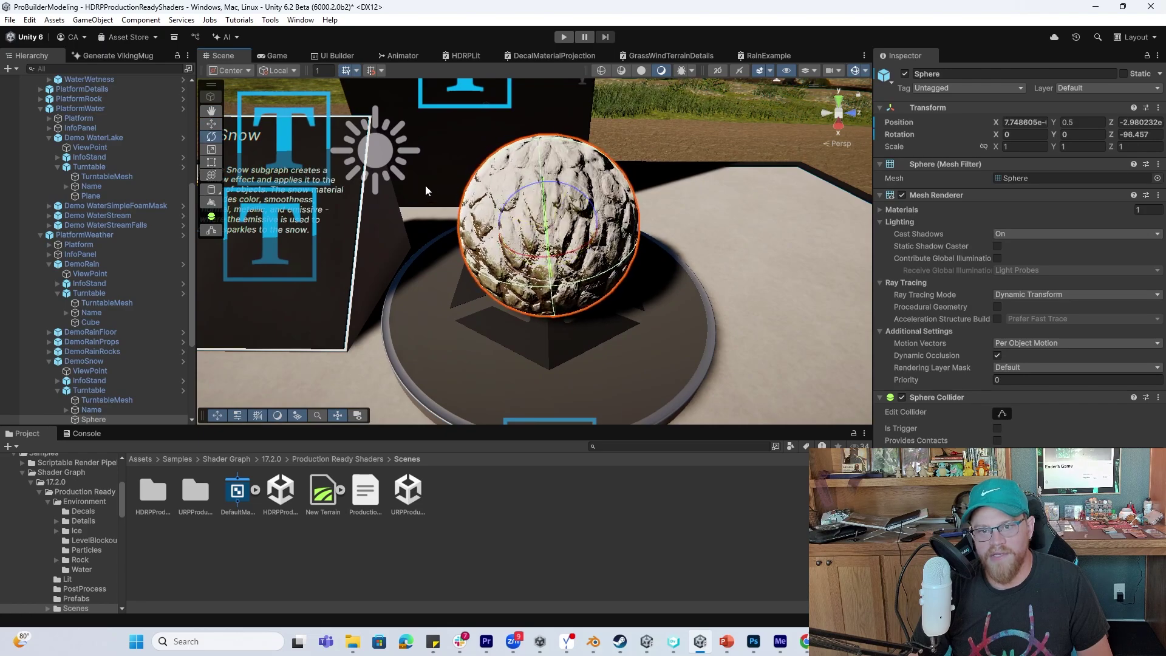
Inspect the rotated snow sphere up close and undo its rotation
mouse_move(537, 234)
middle_mouse_down()
mouse_move(543, 198)
mouse_move(523, 216)
middle_mouse_up()
key("f")
mouse_move(528, 221)
left_mouse_down("alt")
mouse_move(479, 219)
mouse_move(503, 224)
mouse_move(511, 212)
left_mouse_up("alt")
key("ctrl+z")
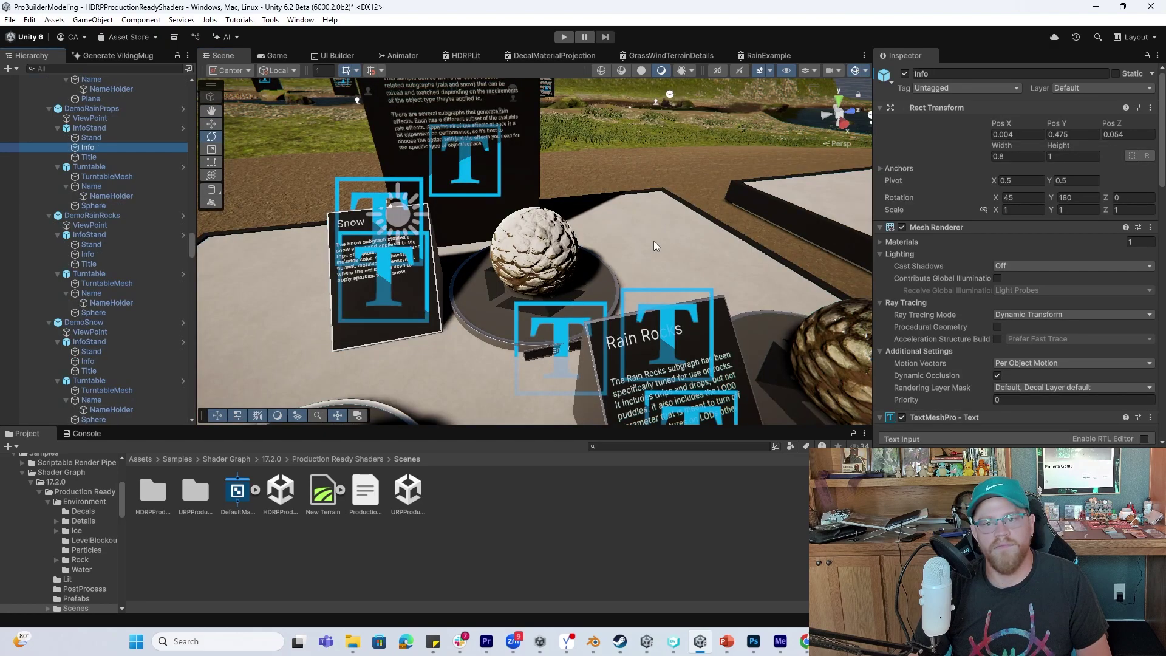
Reselect the showcase object at the start of the scene hierarchy and advance it to the Blockout Grid sample
scroll(644, 240, "down", 5)
left_click_drag(628, 239, 546, 238, "alt")
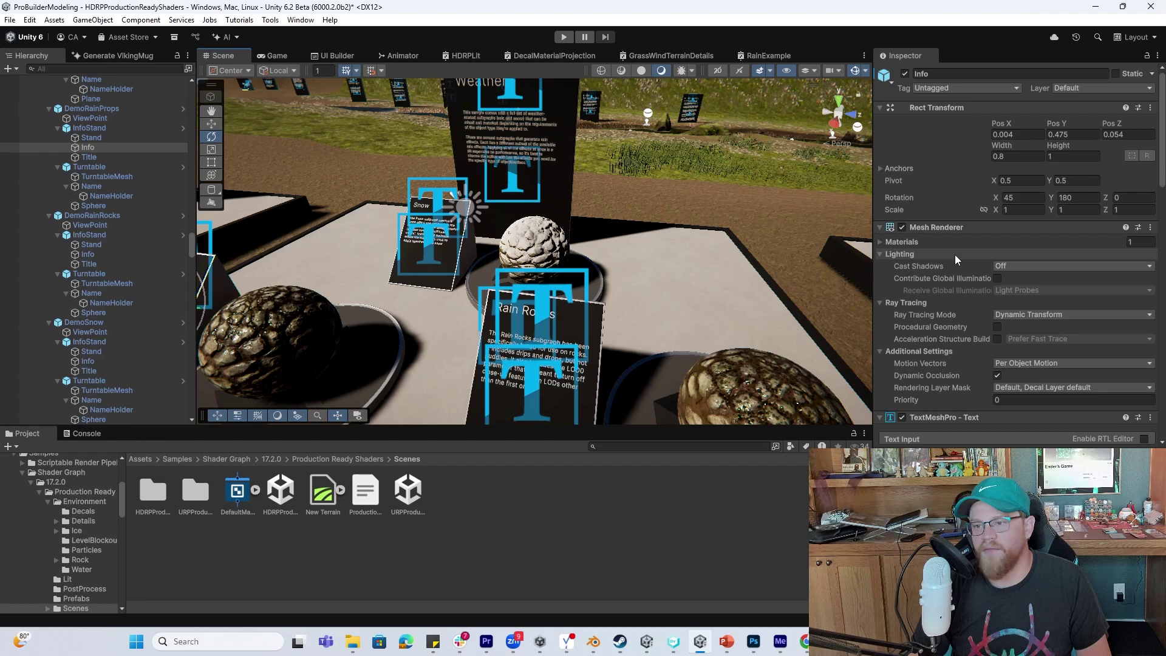
scroll(143, 121, "up", 7)
scroll(153, 158, "up", 3)
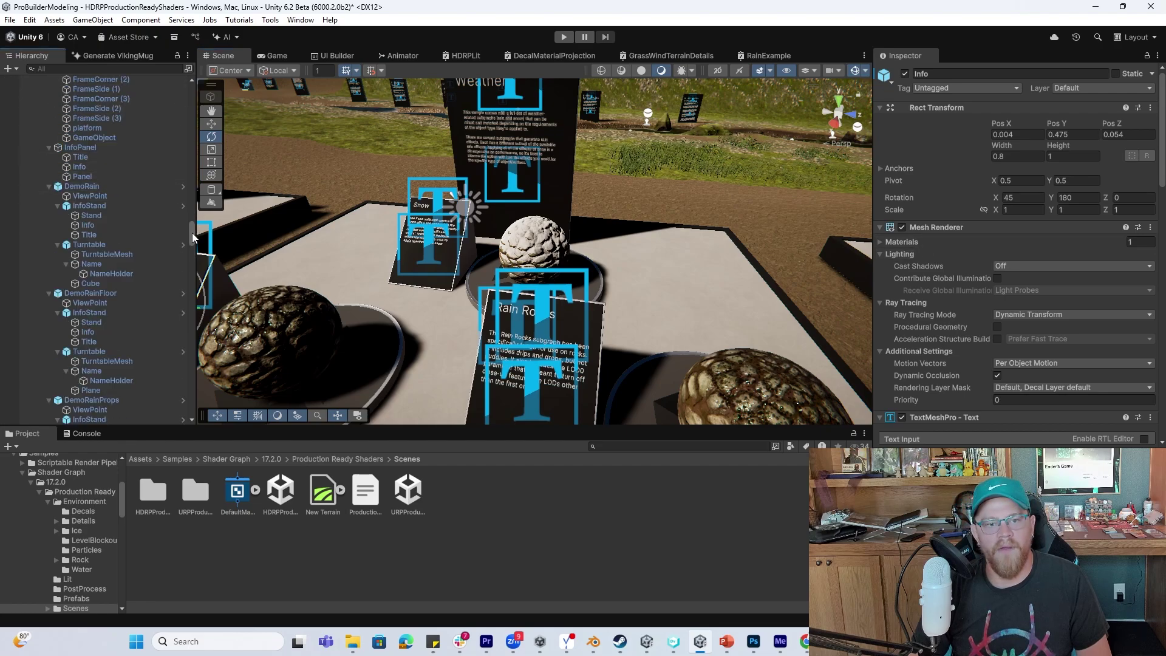
scroll(193, 237, "up", 6)
left_click(115, 89)
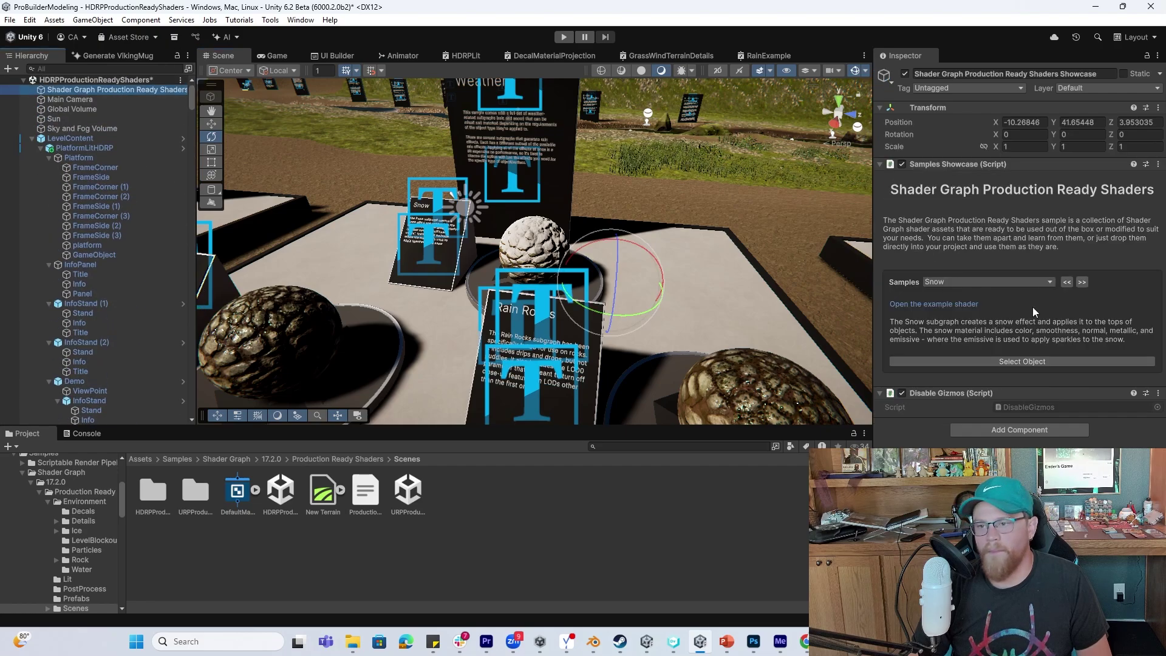
left_click(1082, 282)
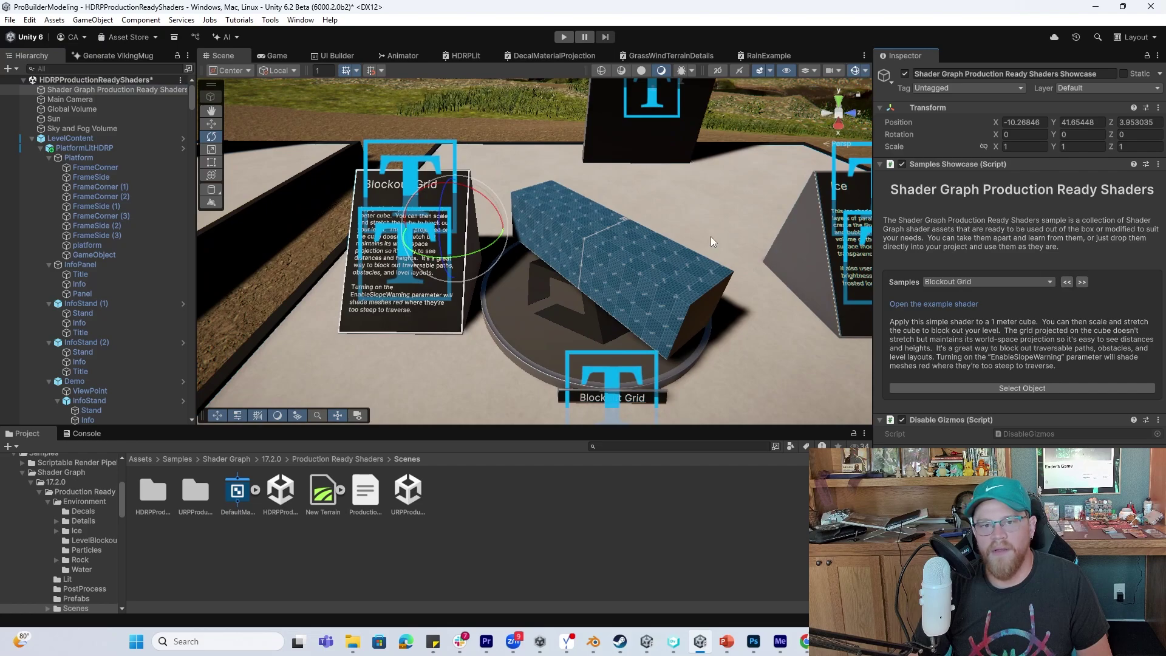
Turn off the Scene view gizmos and examine the Blockout Grid display and the neighbouring Ice display
middle_click_drag(711, 236, 703, 238)
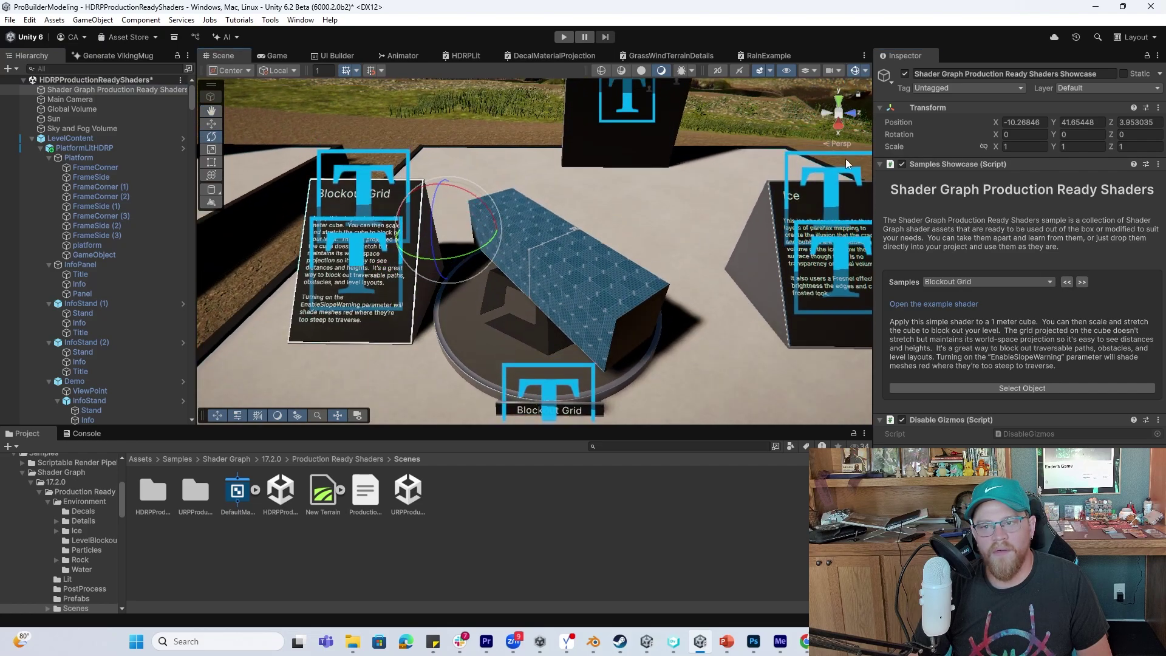
left_click(855, 70)
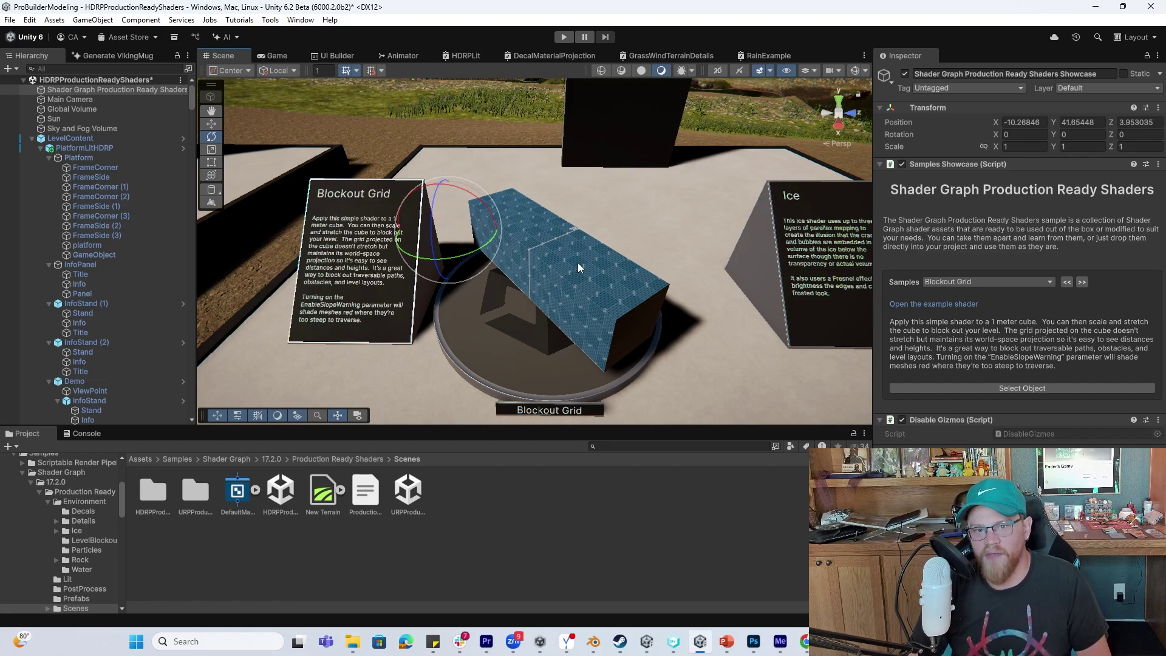
scroll(578, 268, "up", 6)
middle_click_drag(583, 268, 607, 283)
scroll(642, 300, "up", 3)
scroll(663, 287, "down", 4)
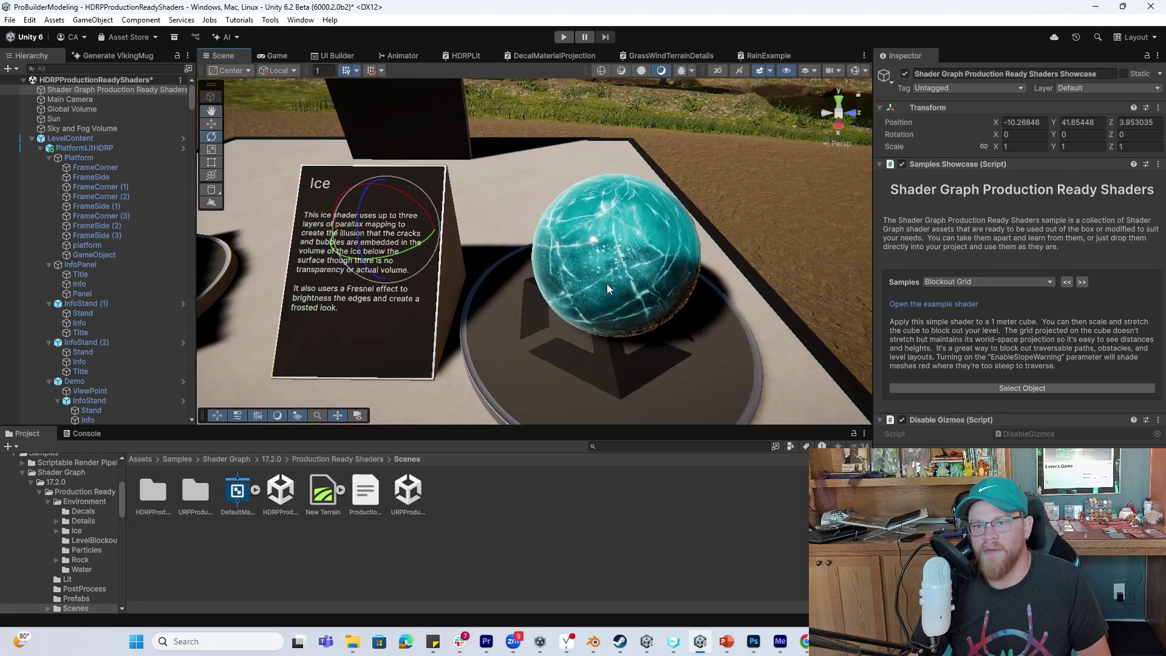
Select the Ice display's sphere and examine its embedded cracks and bubbles up close from different angles
scroll(627, 288, "up", 1)
right_click_drag(627, 288, 645, 284, "alt")
middle_click_drag(645, 284, 620, 261)
left_click(619, 241)
left_click(631, 294)
middle_click_drag(677, 287, 594, 249)
scroll(632, 260, "up", 2)
scroll(586, 243, "up", 2)
scroll(586, 236, "up", 1)
scroll(594, 249, "down", 6)
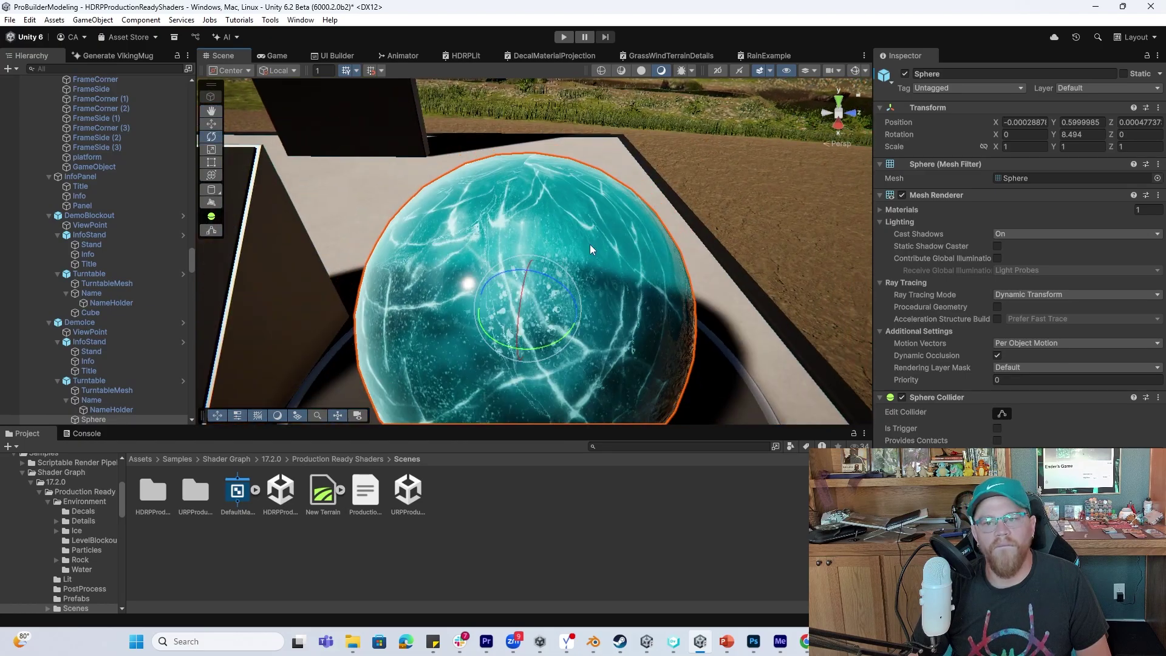
left_click(752, 174)
middle_click_drag(742, 169, 733, 162)
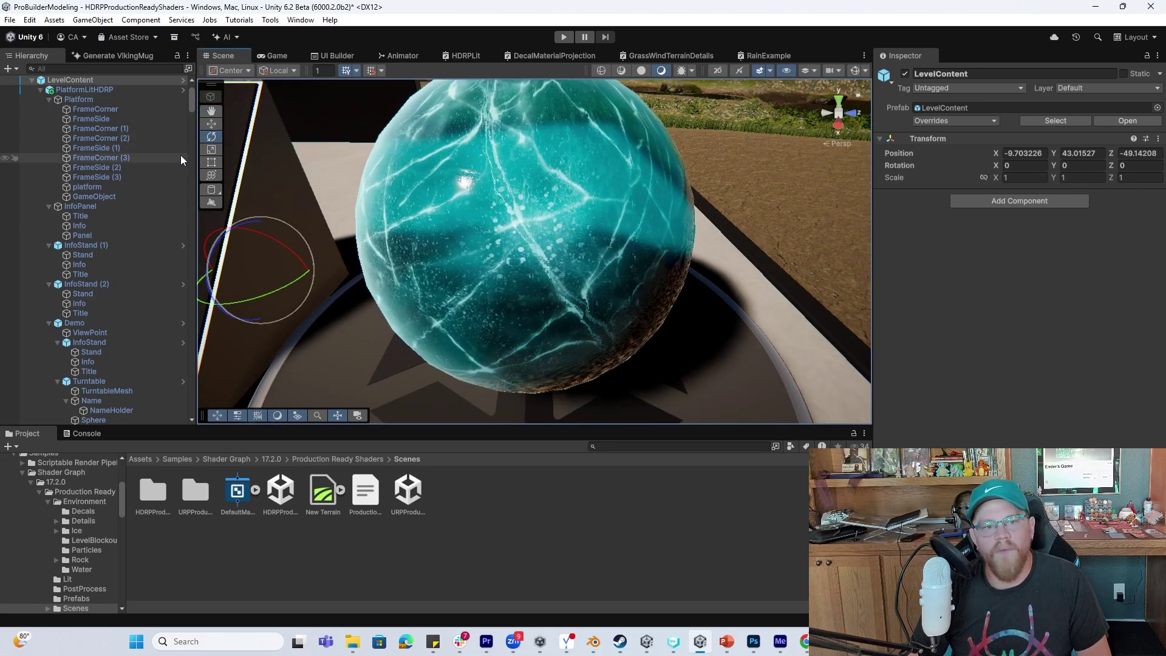
Reselect the showcase object and advance it through the Ice sample to 1 - Sculpt Terrain
scroll(97, 89, "up", 3)
left_click(110, 90)
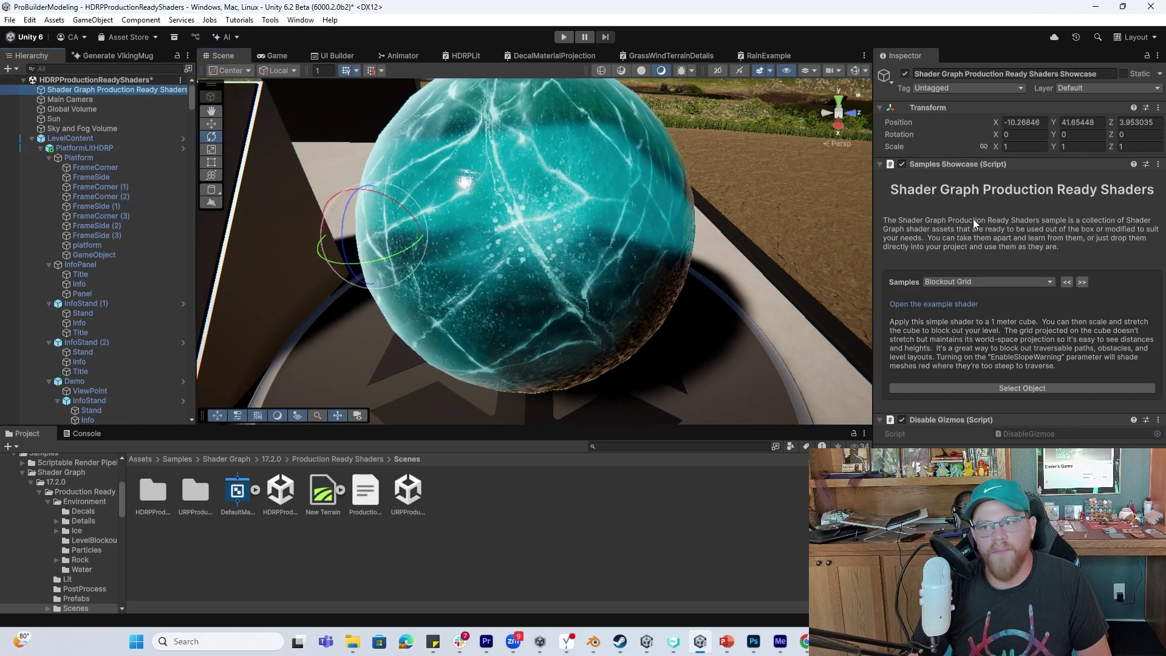
left_click(1082, 281)
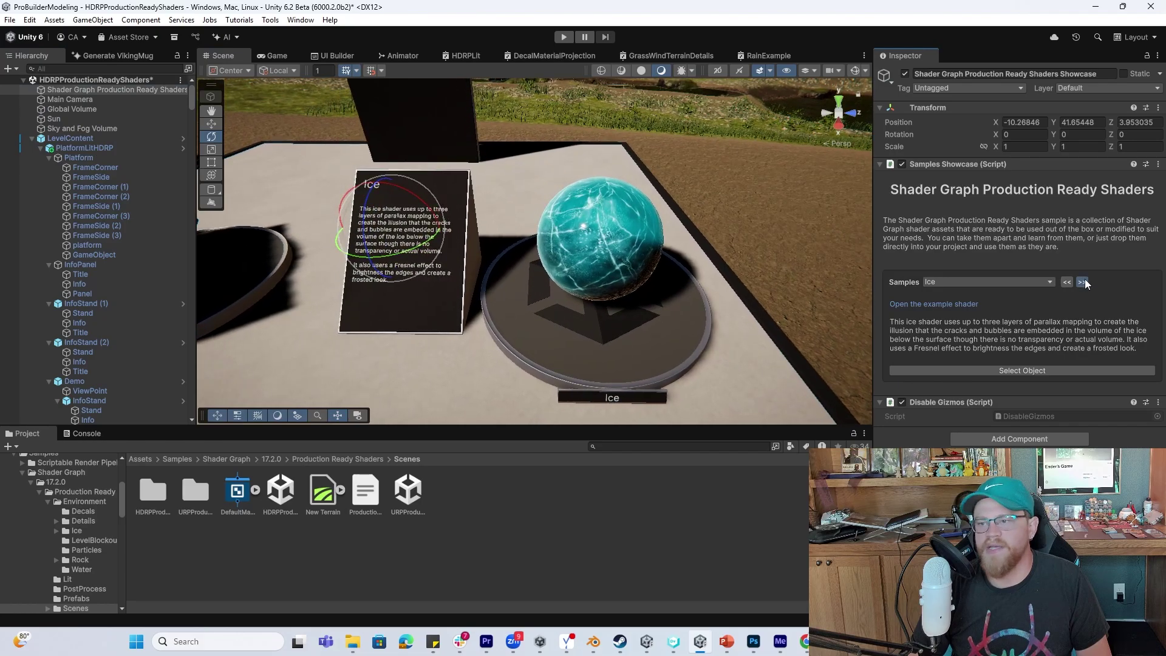
left_click(1083, 281)
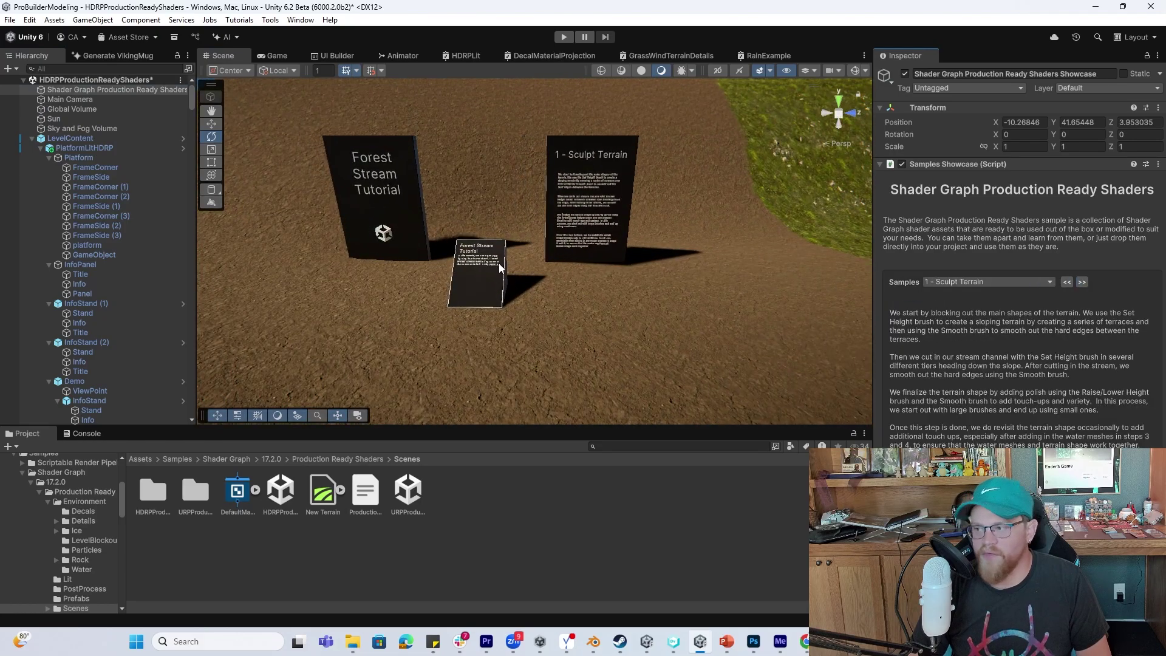
Examine the Forest Stream Tutorial signs and read the 1 - Sculpt Terrain instructions on the large panel
right_click_drag(492, 265, 565, 265, "alt")
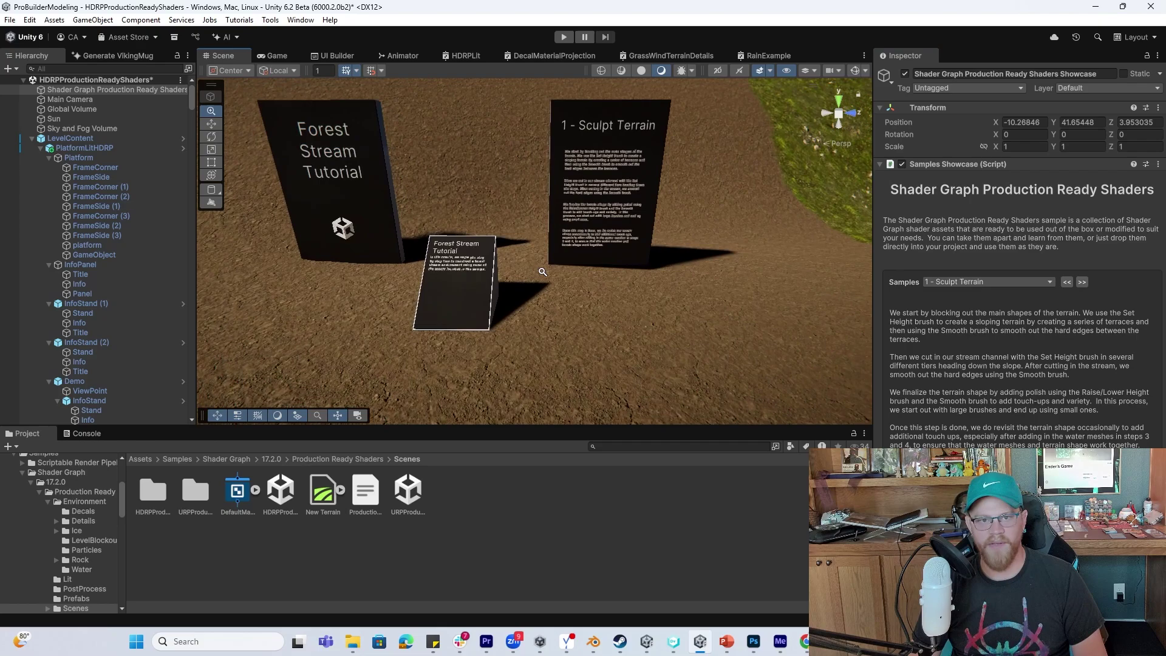
mouse_move(564, 266)
middle_mouse_down()
mouse_move(586, 265)
mouse_move(573, 265)
middle_mouse_up()
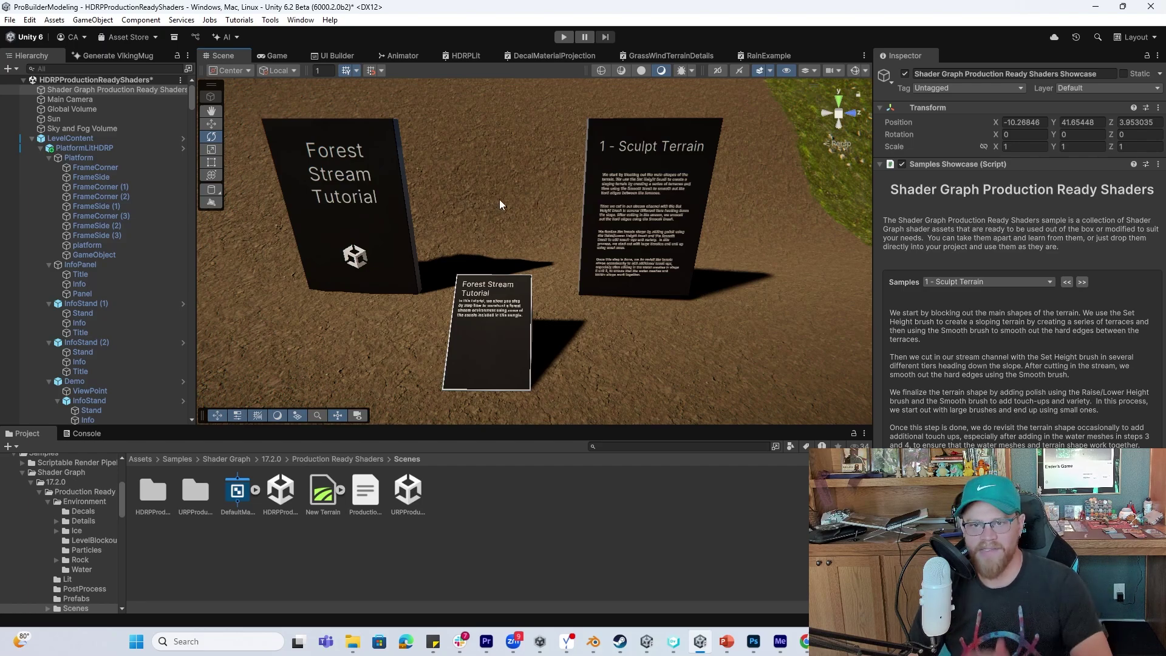
right_click_drag(526, 188, 554, 210, "alt")
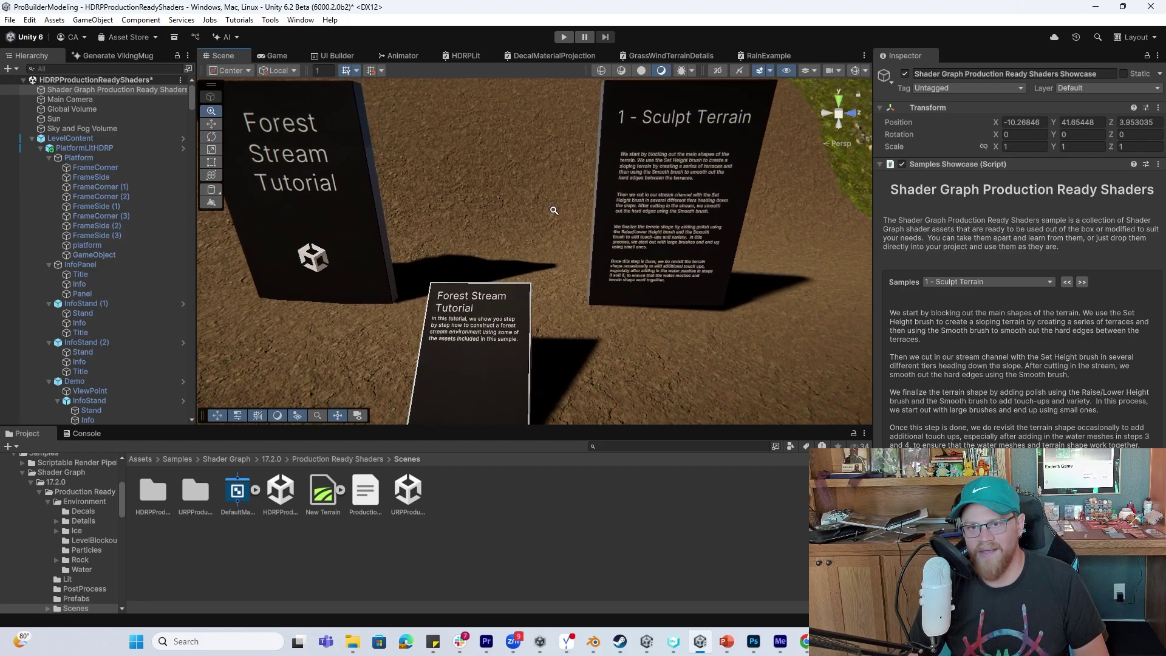
middle_click_drag(551, 201, 607, 201)
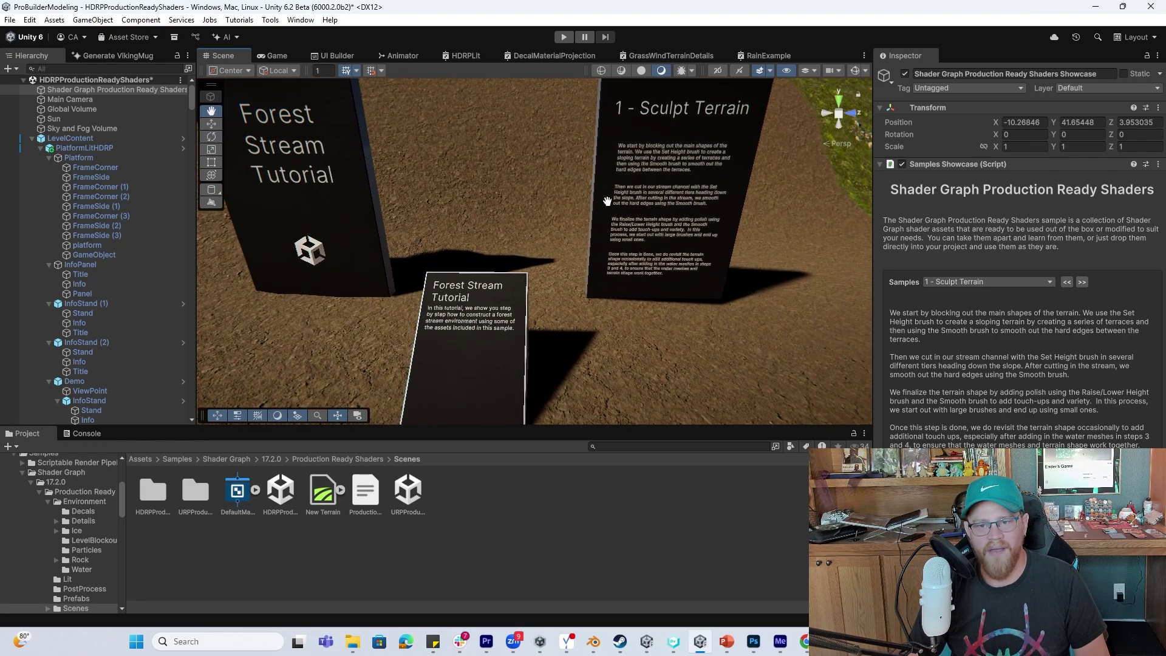
scroll(642, 214, "down", 8)
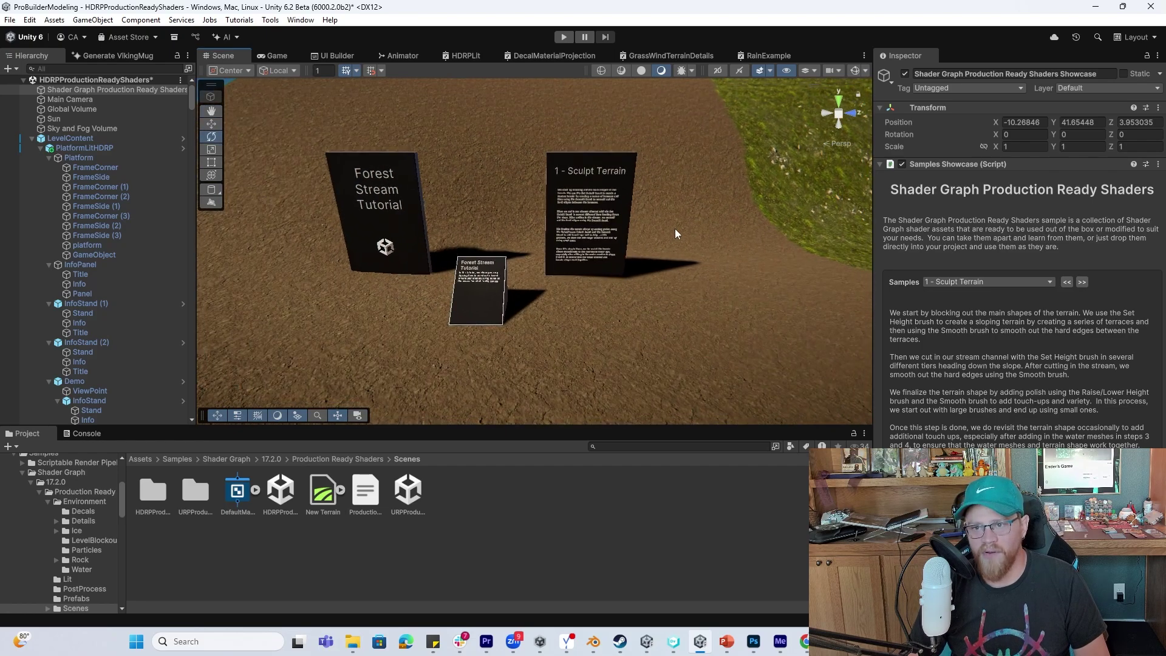
mouse_move(658, 223)
middle_mouse_down()
mouse_move(735, 241)
mouse_move(622, 224)
mouse_move(761, 243)
middle_mouse_up()
scroll(694, 236, "down", 6)
scroll(545, 205, "up", 8)
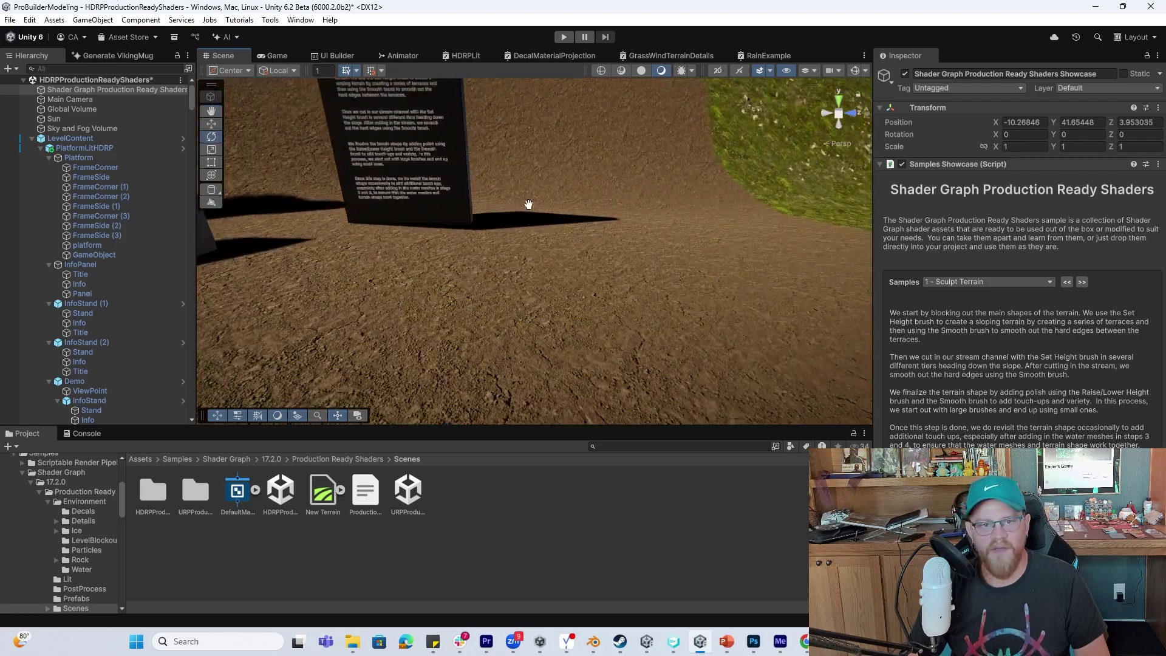
middle_click_drag(528, 203, 558, 224)
scroll(557, 223, "up", 5)
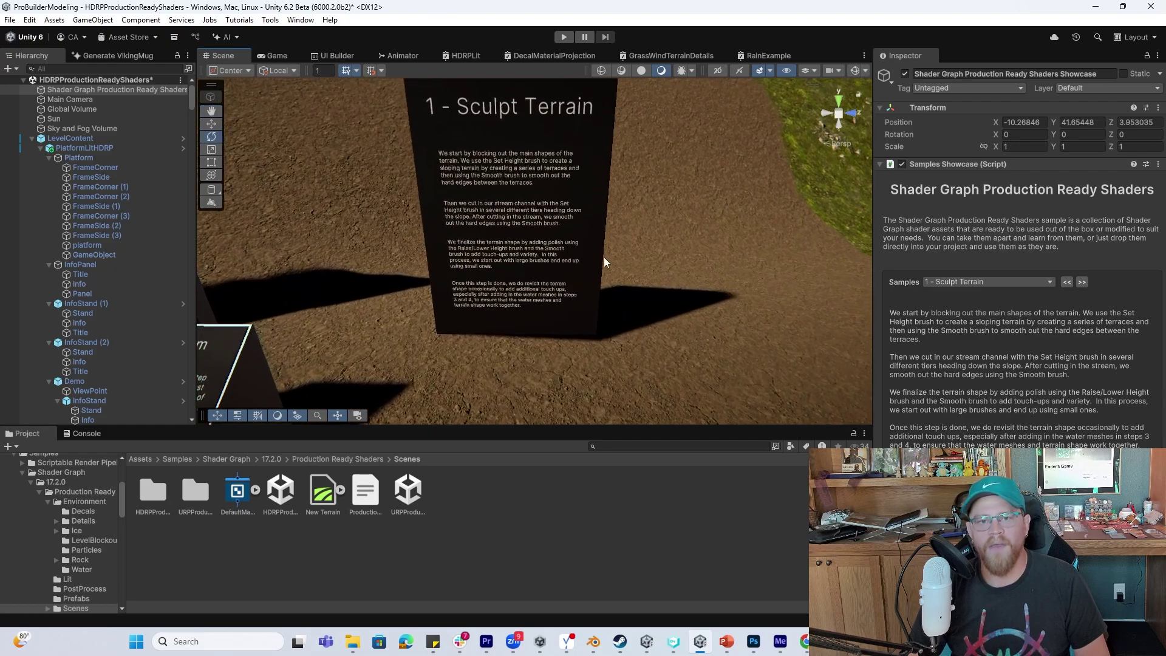
middle_click_drag(632, 258, 636, 257)
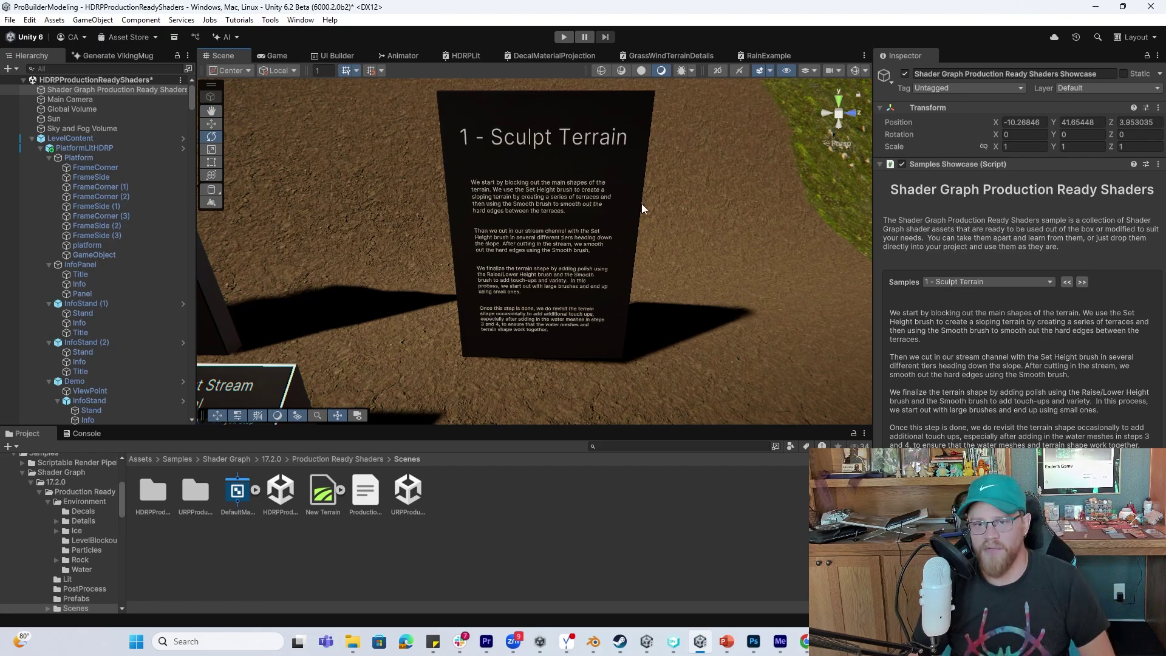
Advance the showcase from 1 - Sculpt Terrain through Paint Terrain Materials and Add Water Planes to 4 - Add Waterfall Meshes, viewing the displays
middle_click_drag(725, 223, 727, 231)
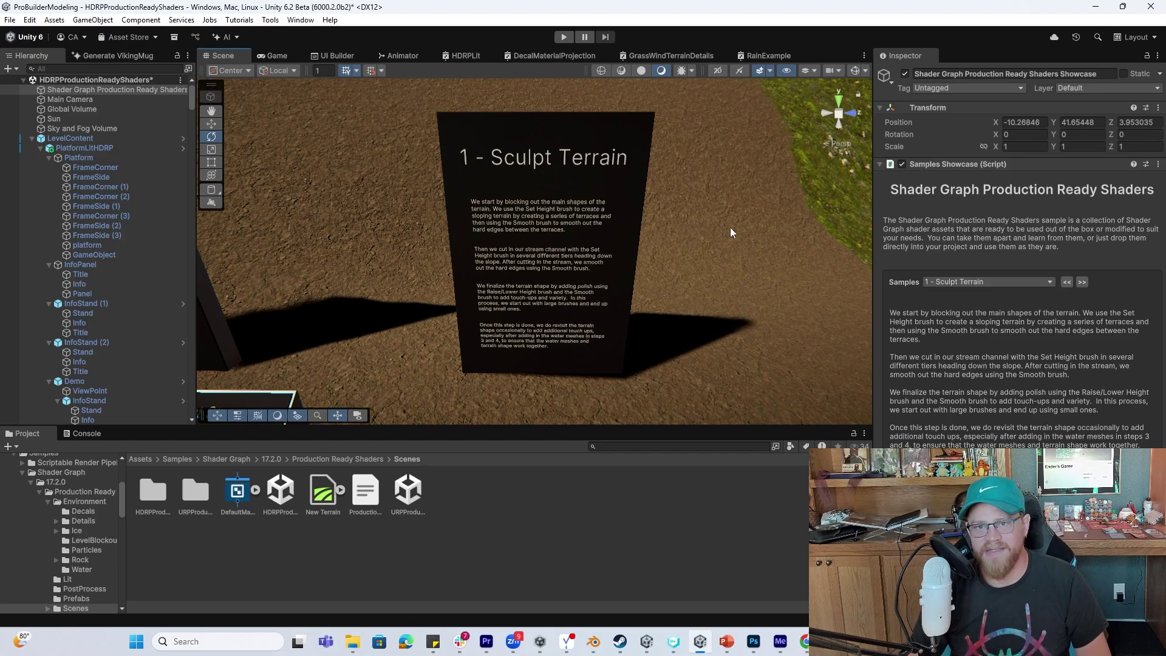
right_click_drag(730, 228, 646, 226, "alt")
middle_click_drag(736, 247, 606, 224)
scroll(607, 224, "down", 2)
middle_click_drag(789, 285, 706, 231)
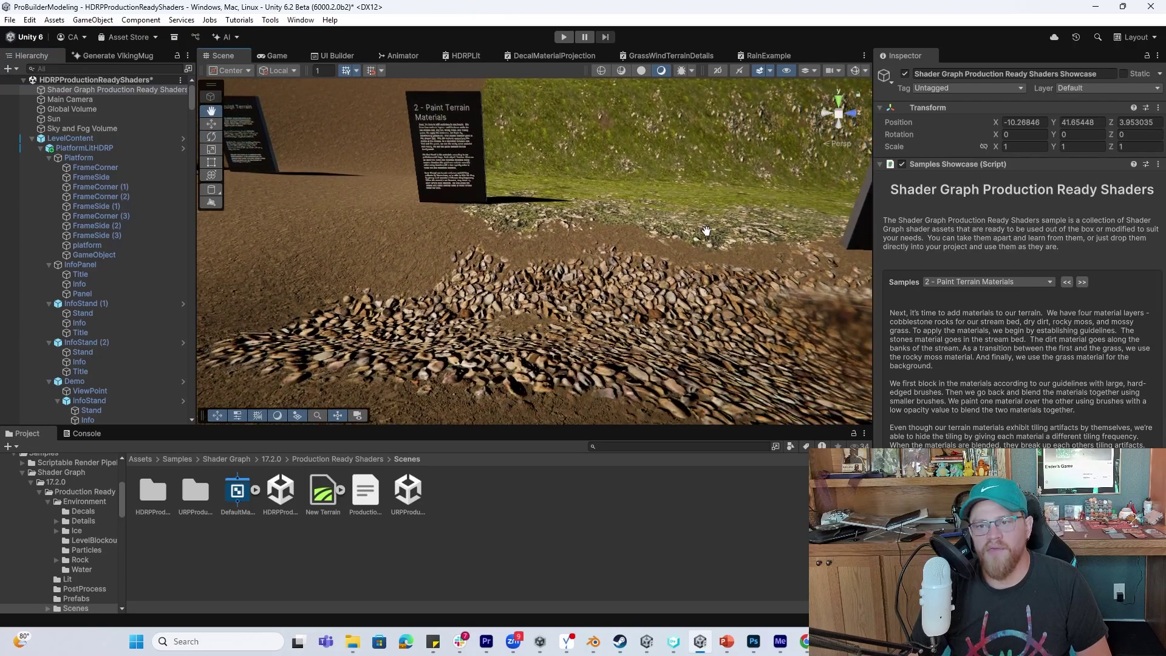
left_click(1081, 282)
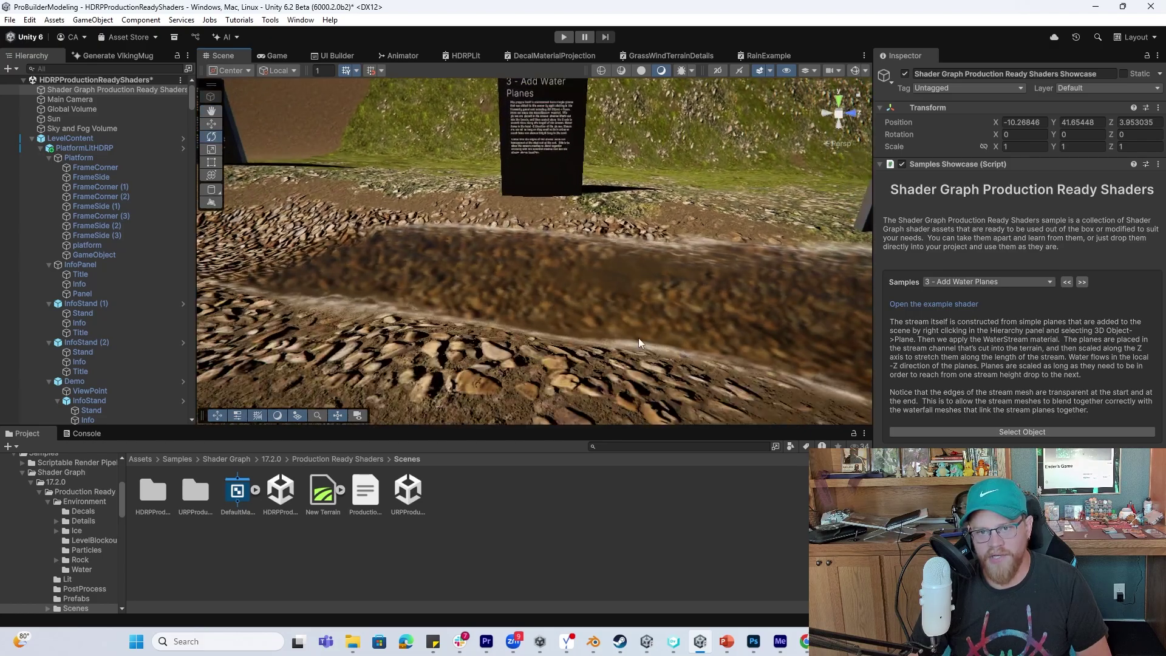
left_click(1082, 282)
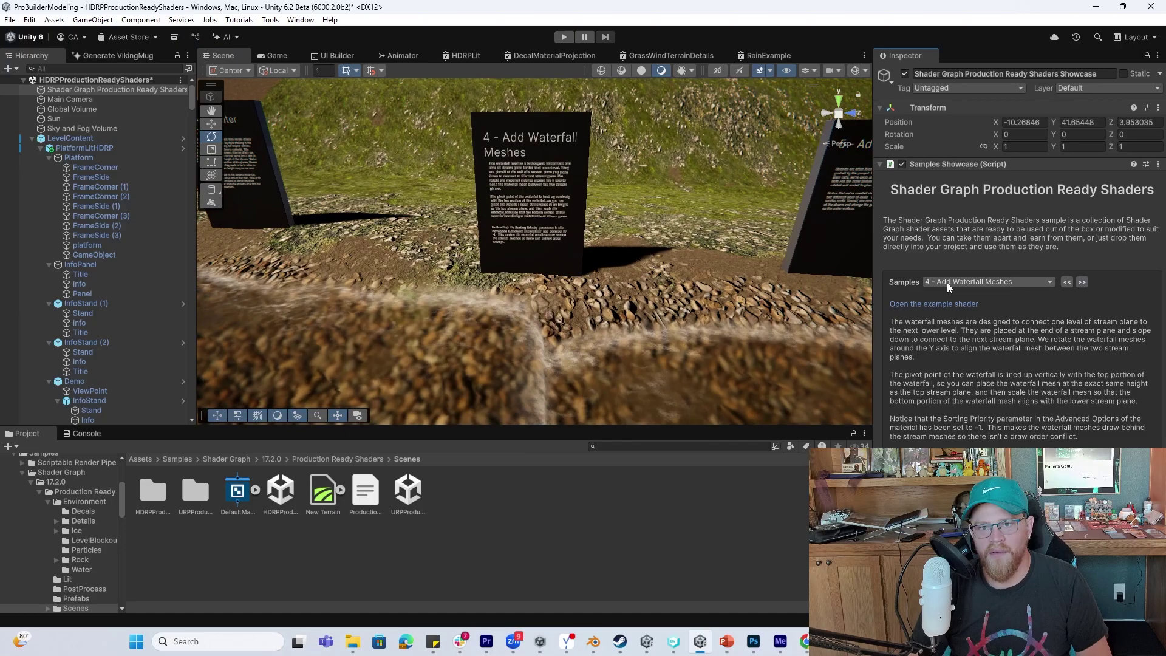
Examine the stream's waterfall up close and go through the TutorialStep4WaterfallMeshes children, selecting and framing the WaterFall mesh
left_click_drag(484, 275, 455, 249, "alt")
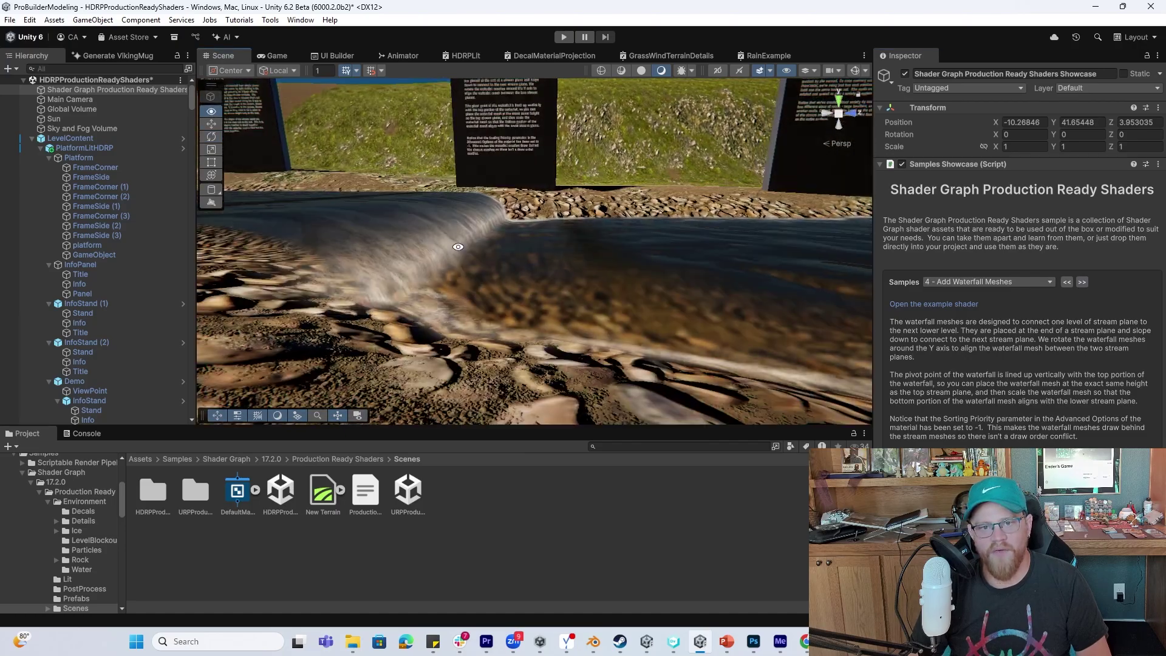
left_click(455, 250)
right_click_drag(520, 260, 516, 265)
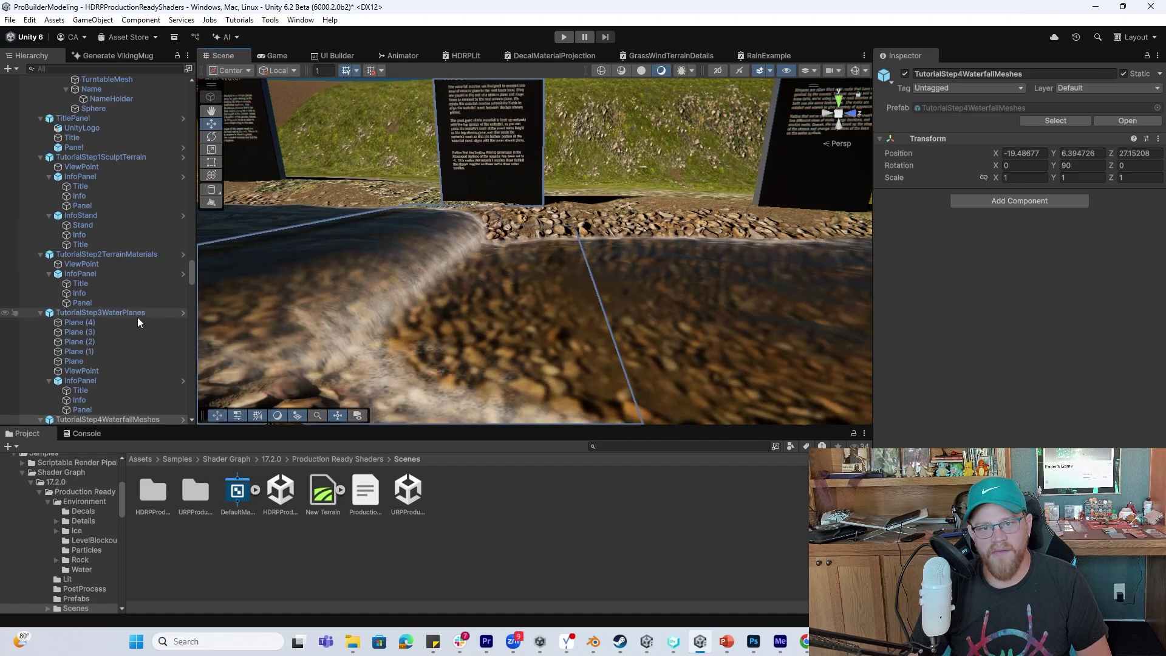
scroll(100, 383, "down", 3)
left_click(116, 358)
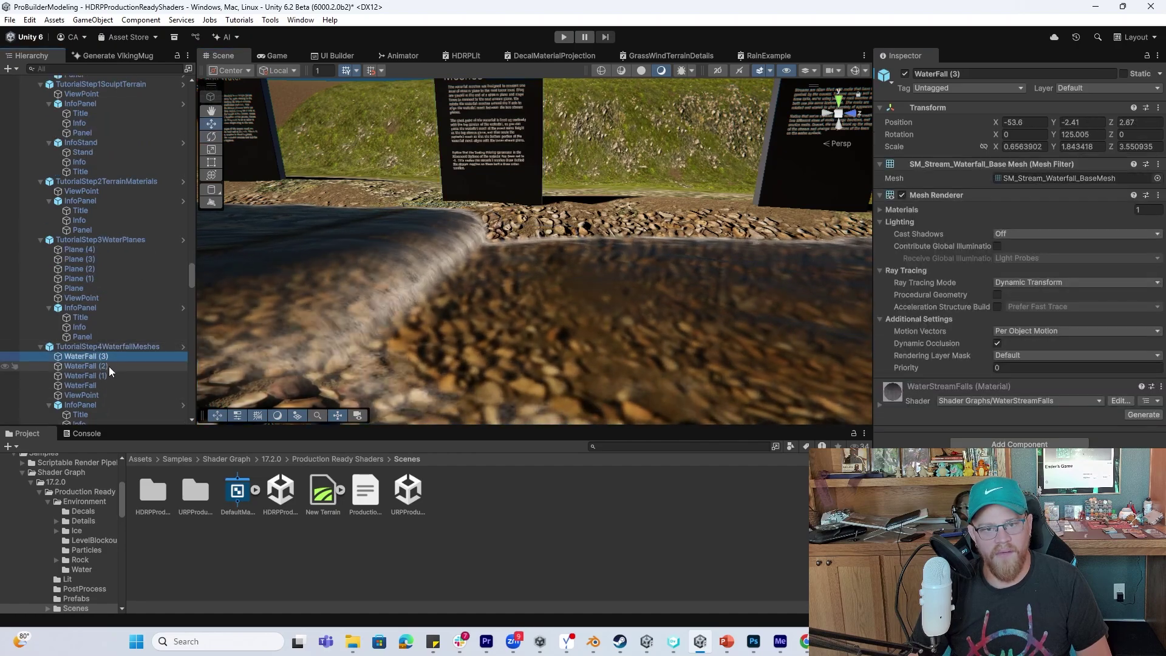
left_click(108, 366)
left_click(107, 377)
double_click(105, 386)
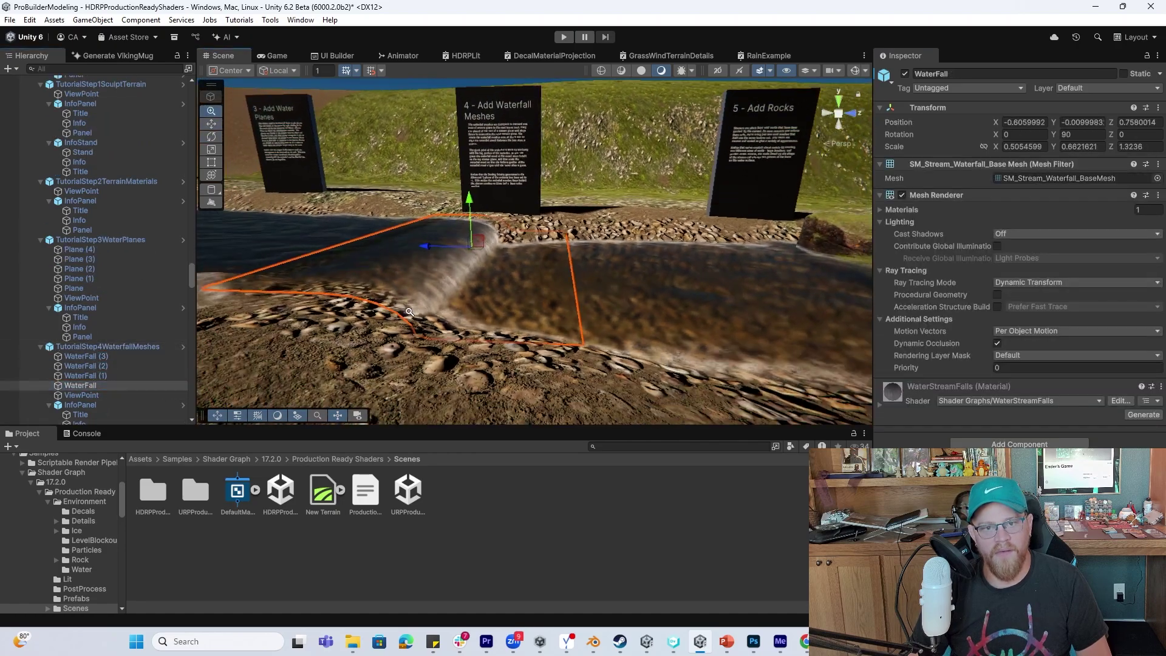
Raise the WaterFall mesh to a Y position of 0.76, view it against the stream, and undo the move
left_click_drag(473, 192, 474, 154)
right_click_drag(473, 155, 573, 231)
left_click_drag(572, 229, 377, 303, "alt")
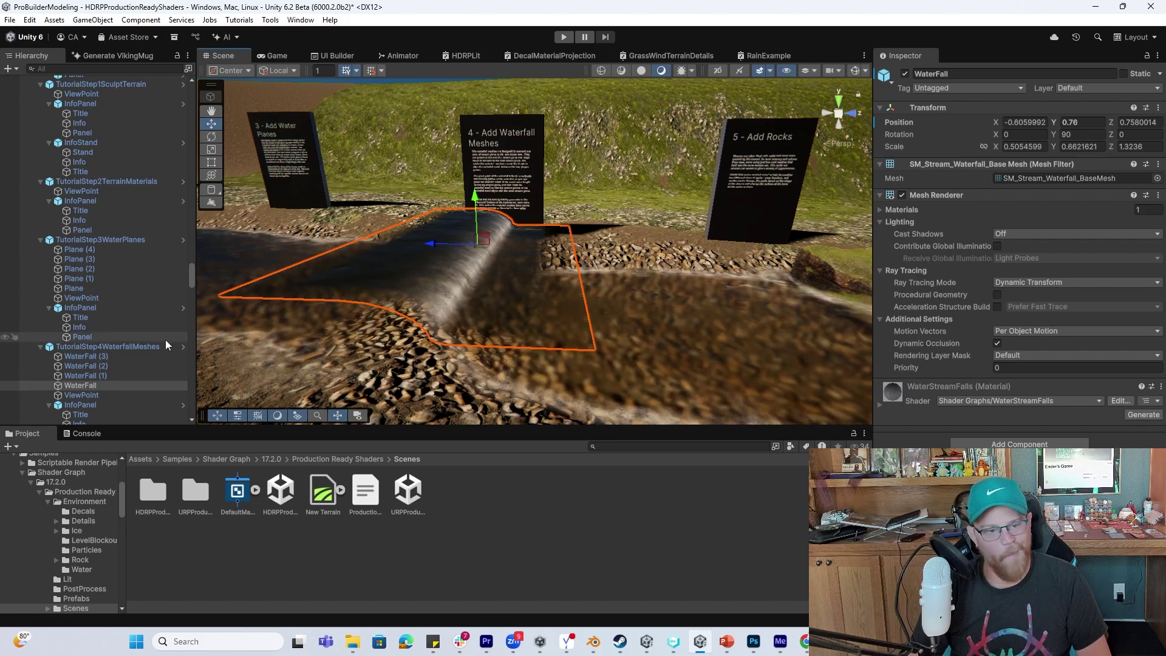
key("ctrl+z")
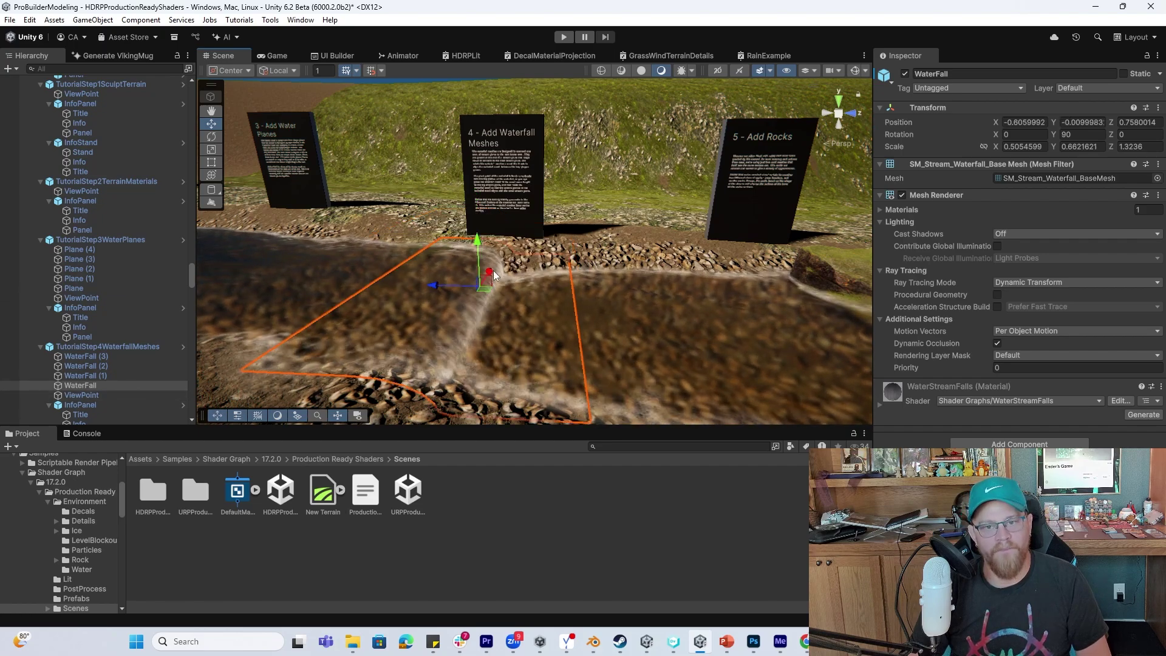
Reselect the Shader Graph Production Ready Shaders Showcase object and advance it to the 5 - Add Rocks sample
middle_click_drag(493, 271, 523, 284)
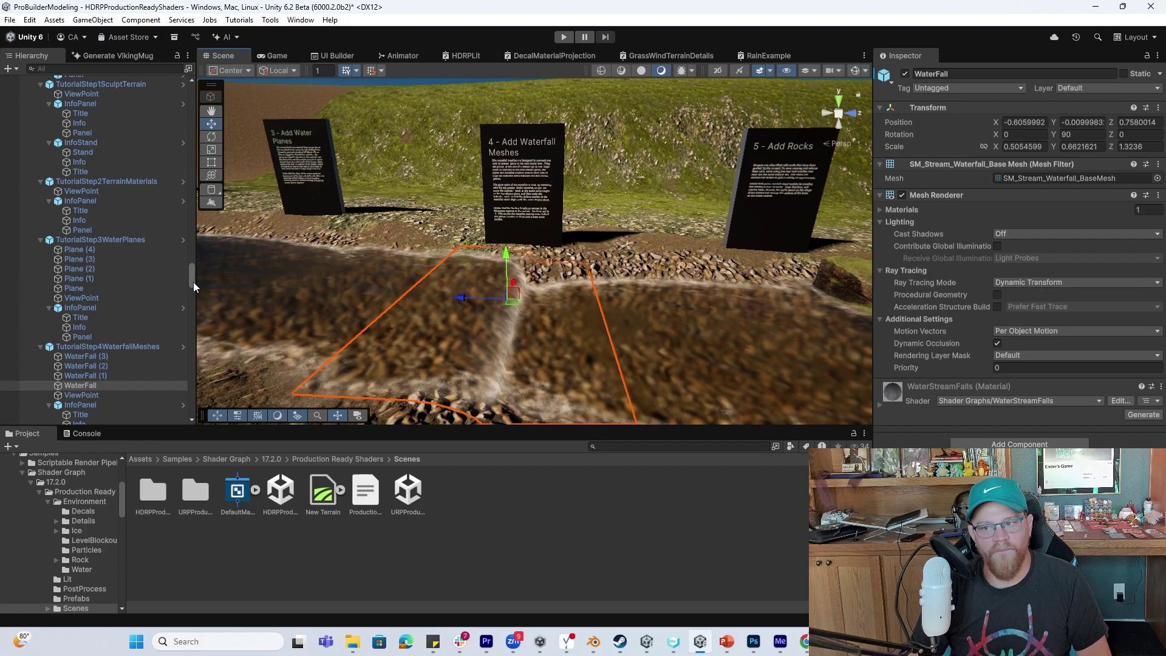
left_click_drag(193, 282, 185, 205)
left_click_drag(185, 274, 177, 109)
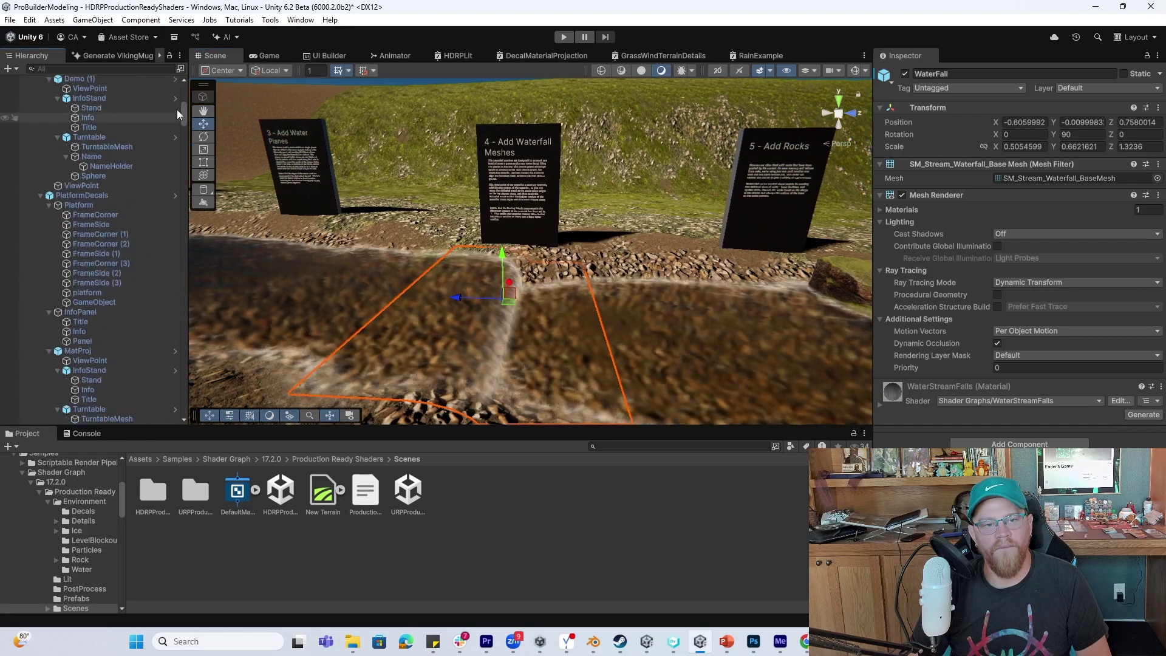
left_click(103, 89)
left_click(1081, 281)
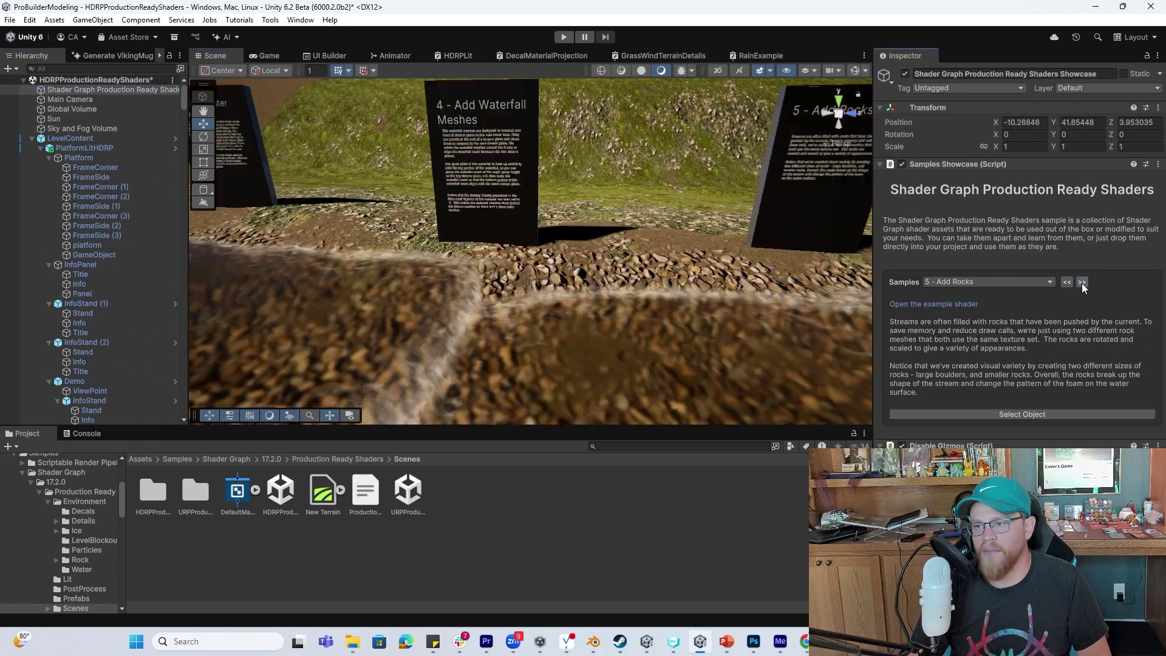
Select the mossy boulder Rock_A_02_LOD00 in the stream and examine its surface detail and the neighbouring rock
right_click_drag(680, 340, 619, 334, "alt")
mouse_move(619, 333)
left_mouse_down("alt")
mouse_move(609, 307)
mouse_move(606, 317)
left_mouse_up("alt")
right_click_drag(606, 318, 562, 263, "alt")
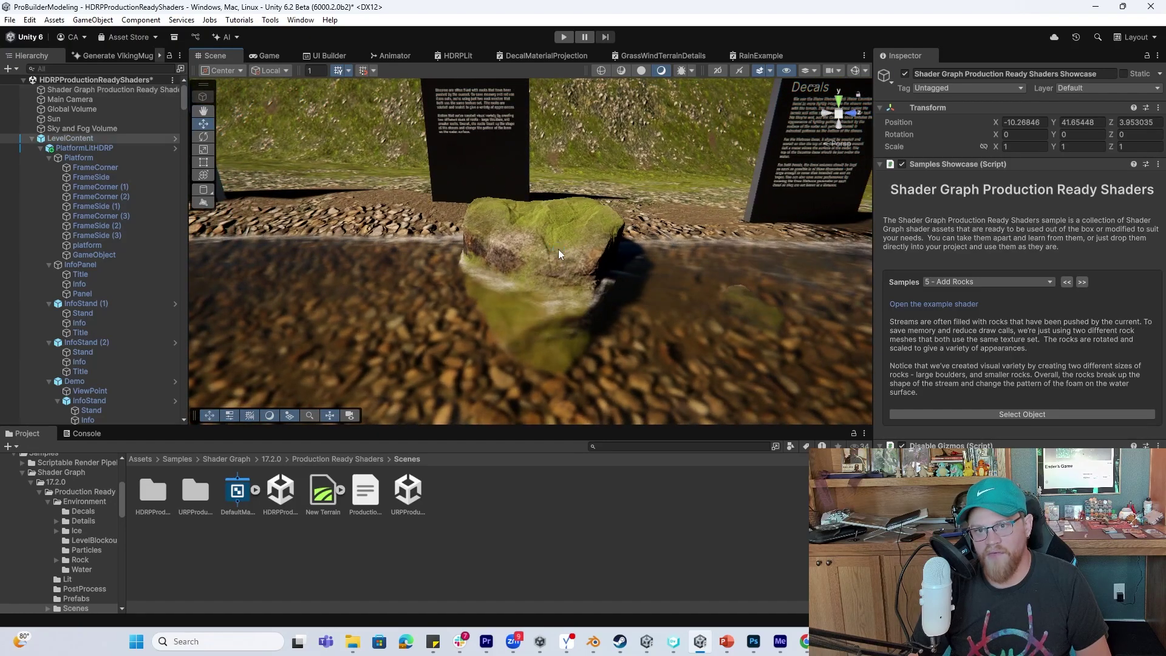
left_click(558, 249)
left_click(559, 249)
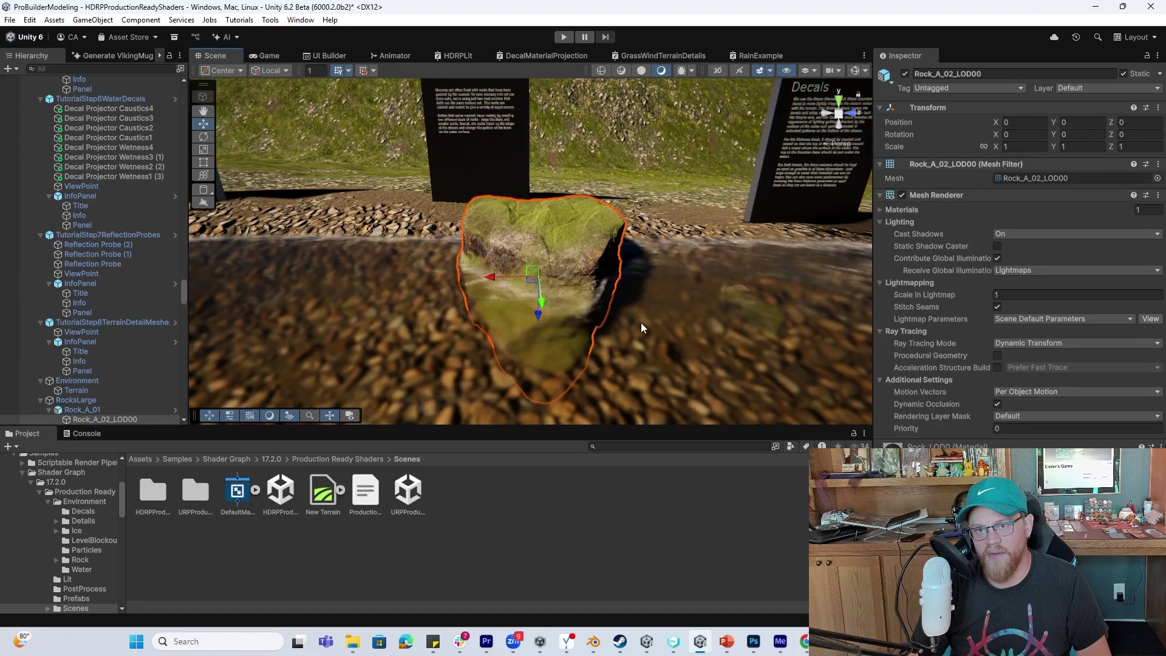
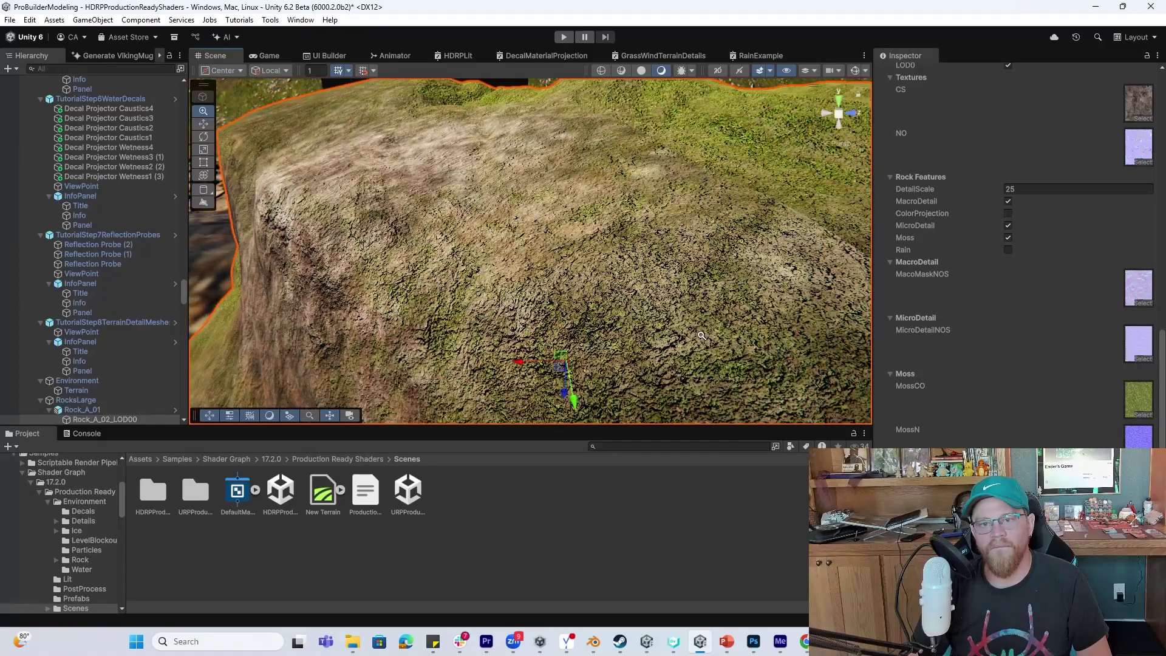
middle_click_drag(698, 277, 660, 287)
scroll(691, 287, "down", 10)
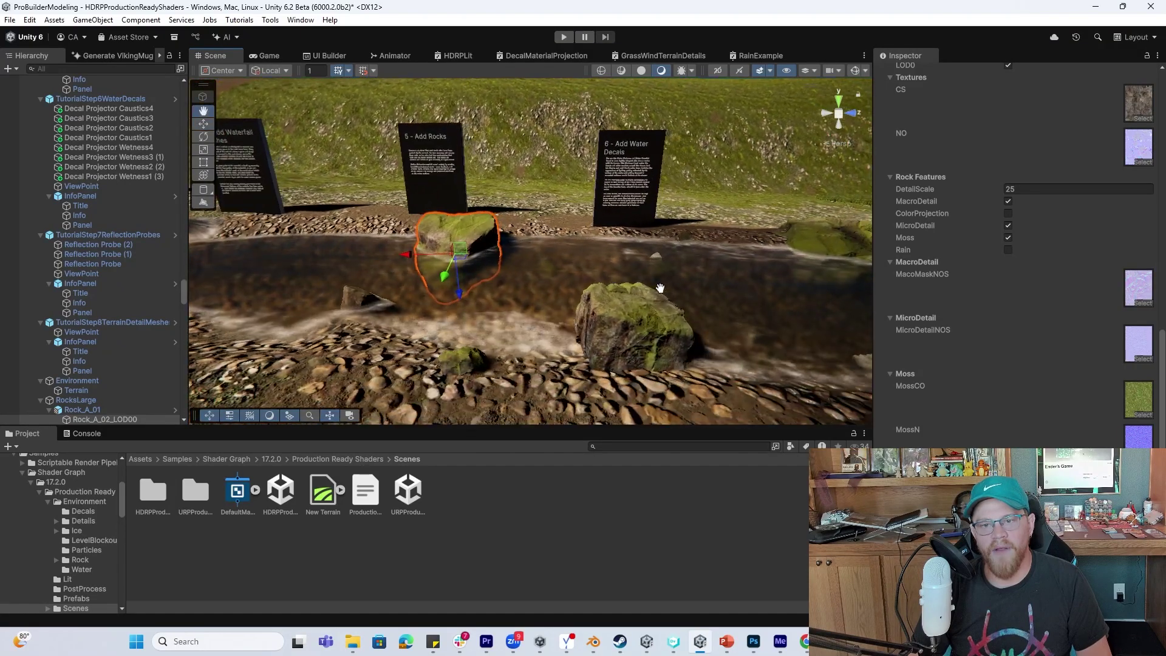
scroll(660, 287, "up", 4)
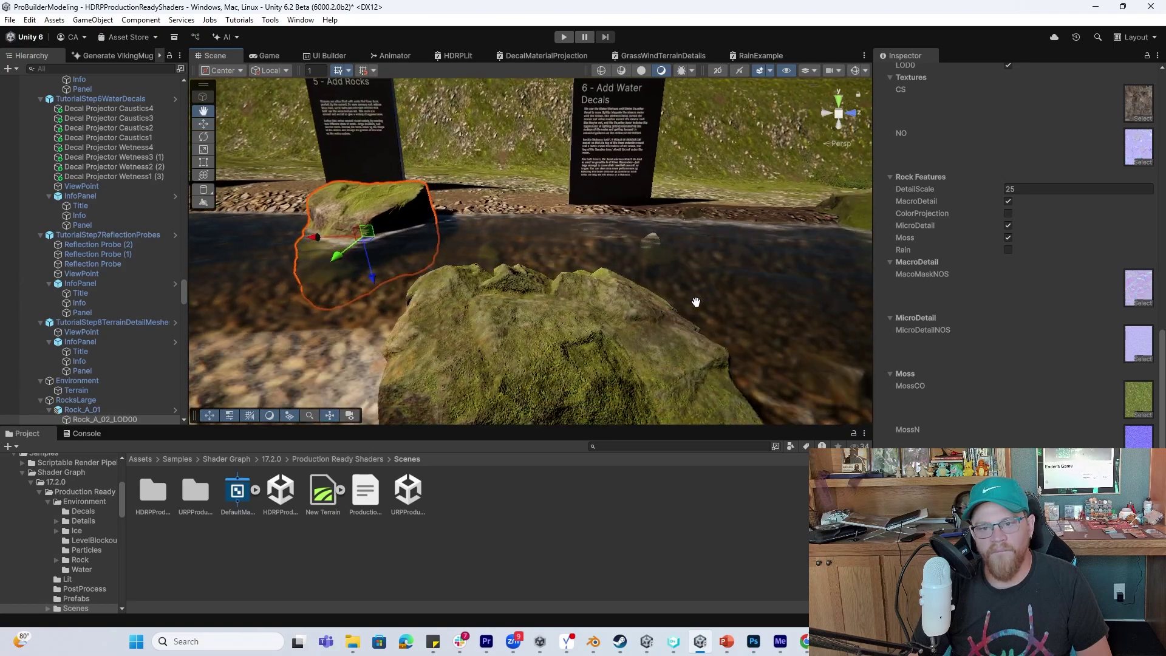
scroll(696, 302, "up", 1)
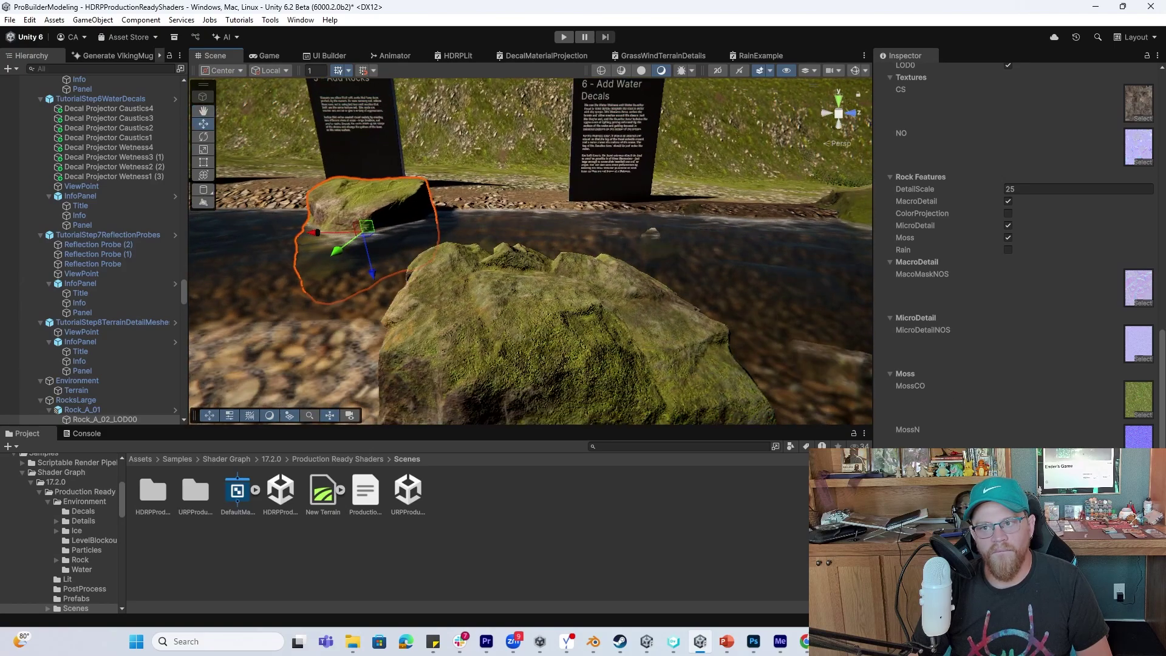
Enable Rain in the boulder material's Rock Features and switch Moss off and back on to compare the rock surfaces
left_click(1007, 250)
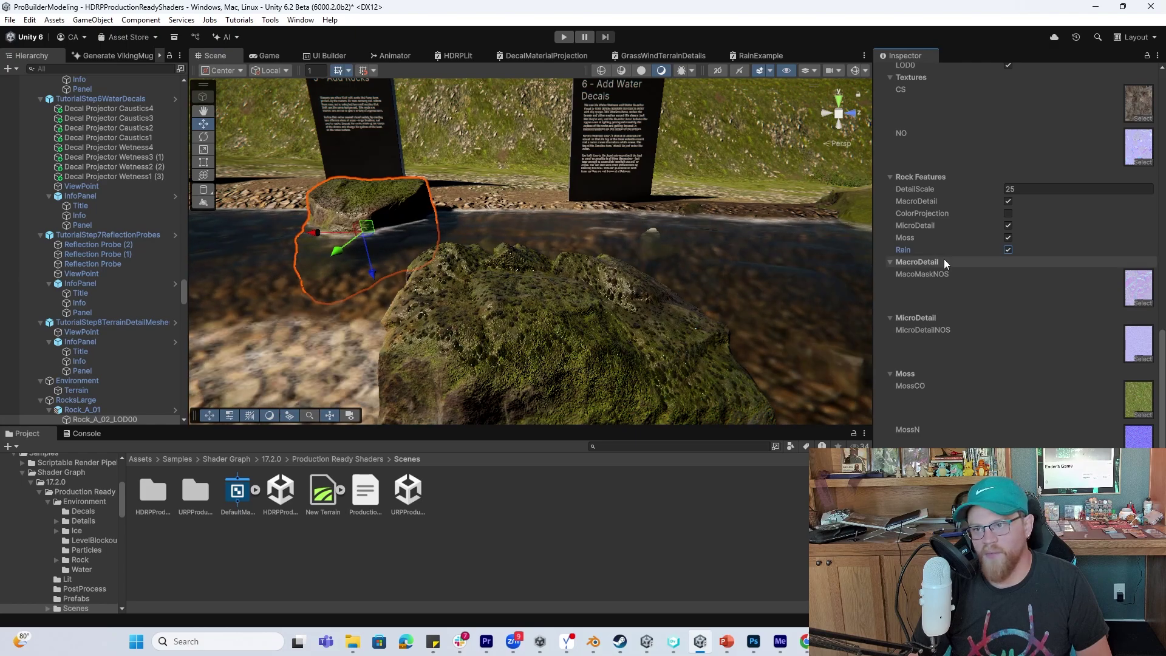
middle_click_drag(614, 229, 621, 226)
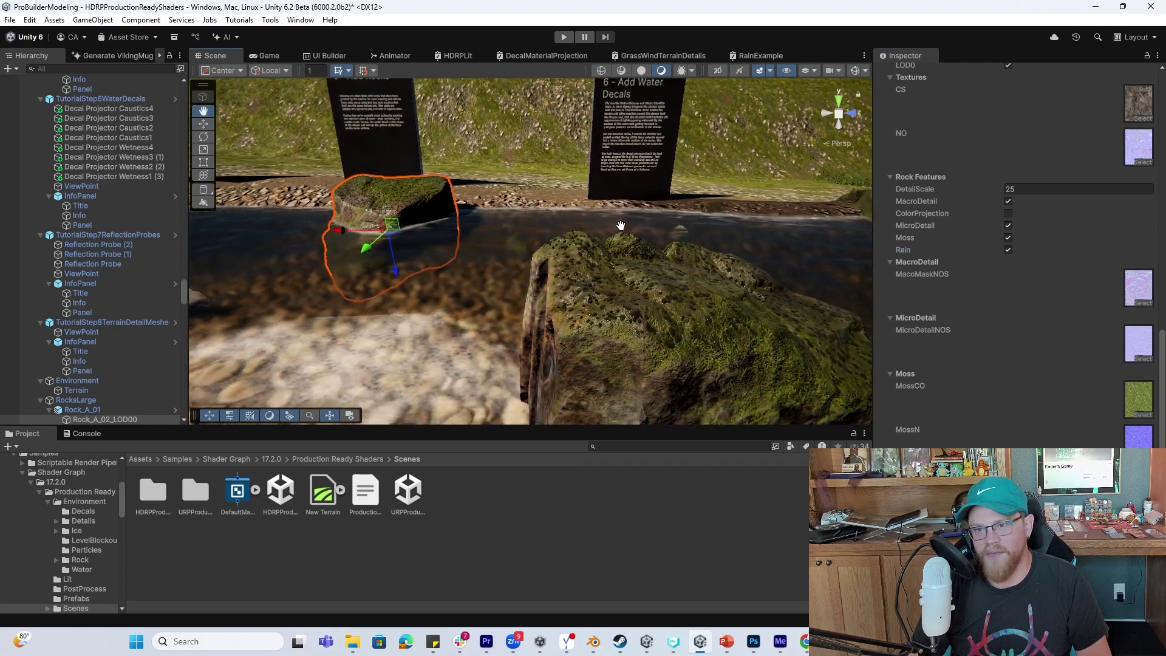
left_click(1007, 237)
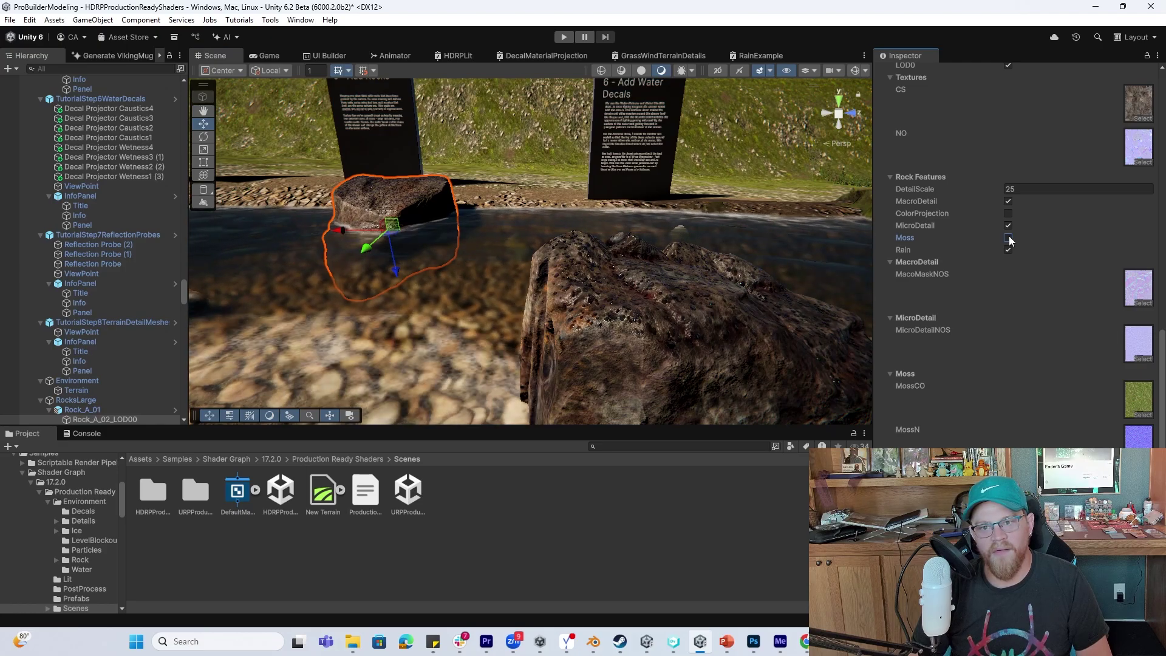
left_click(1008, 238)
Frame the selected boulder and examine the rain effect on its mossy surface from near and far
key("f")
scroll(573, 279, "up", 3)
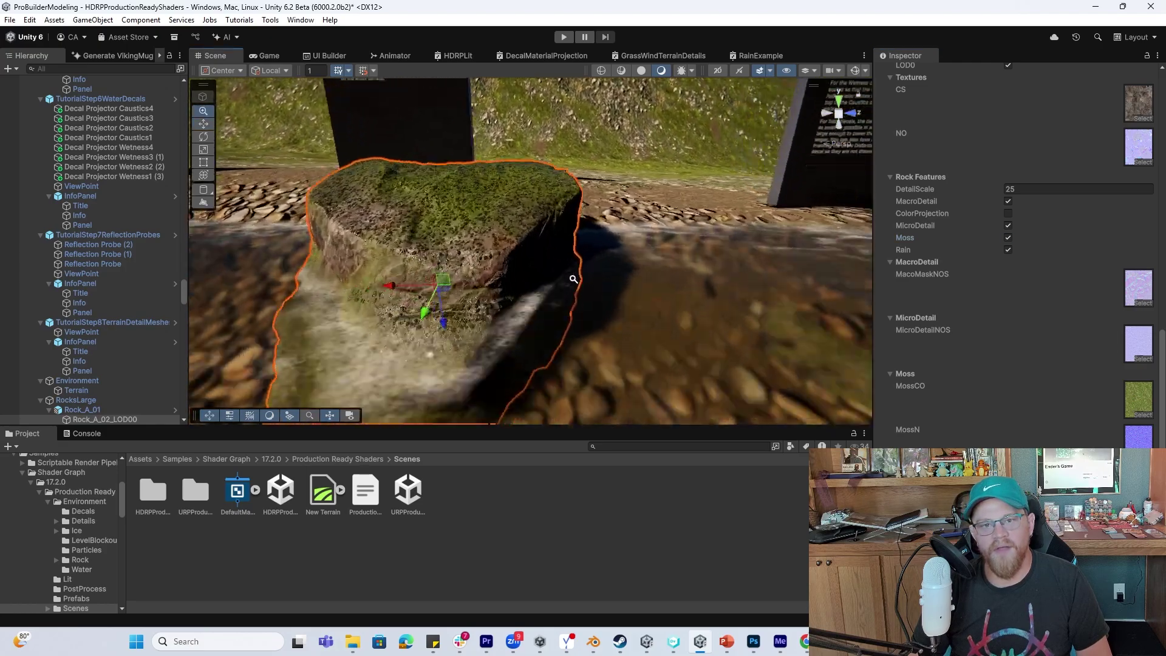
scroll(573, 279, "up", 3)
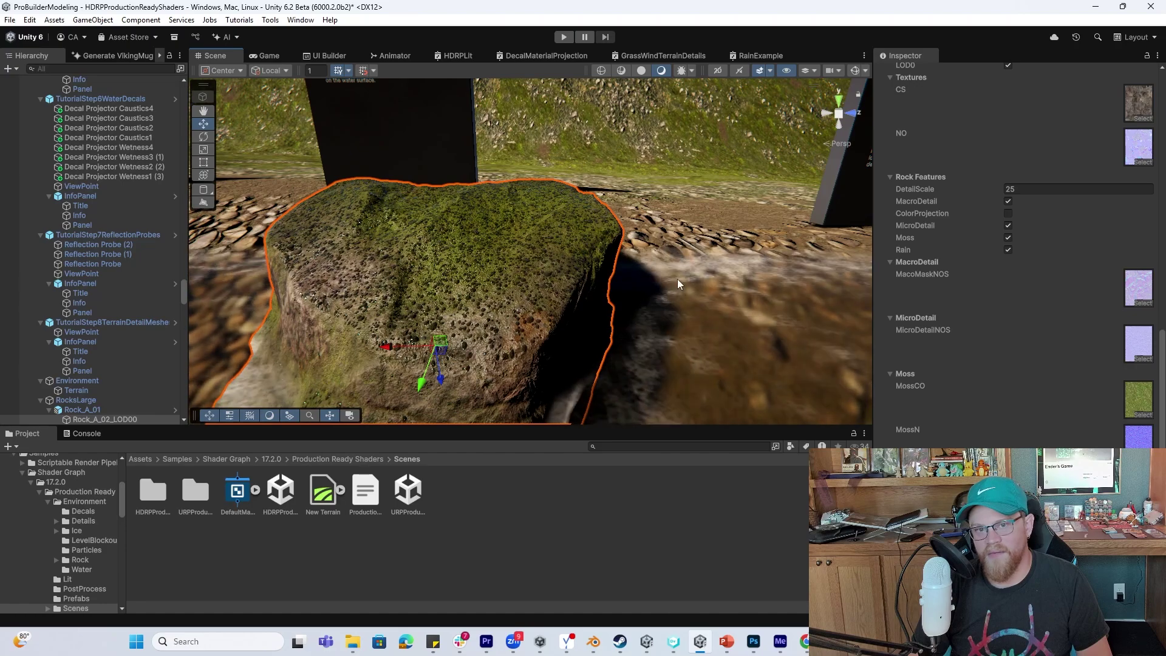
scroll(726, 286, "down", 3)
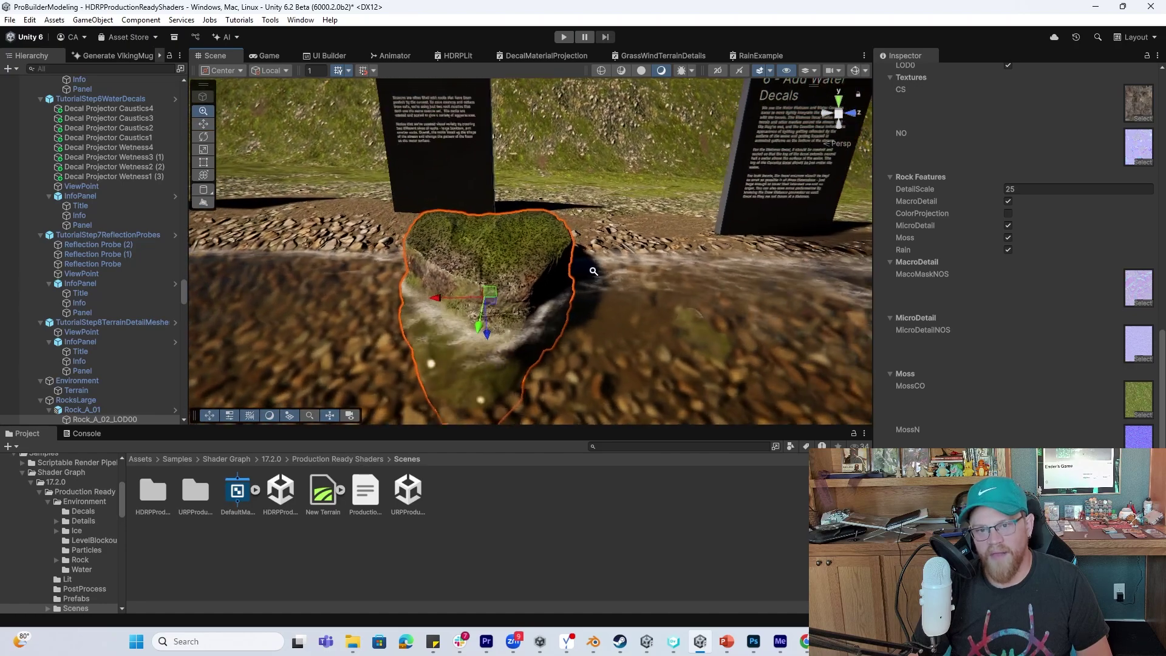
scroll(593, 272, "up", 4)
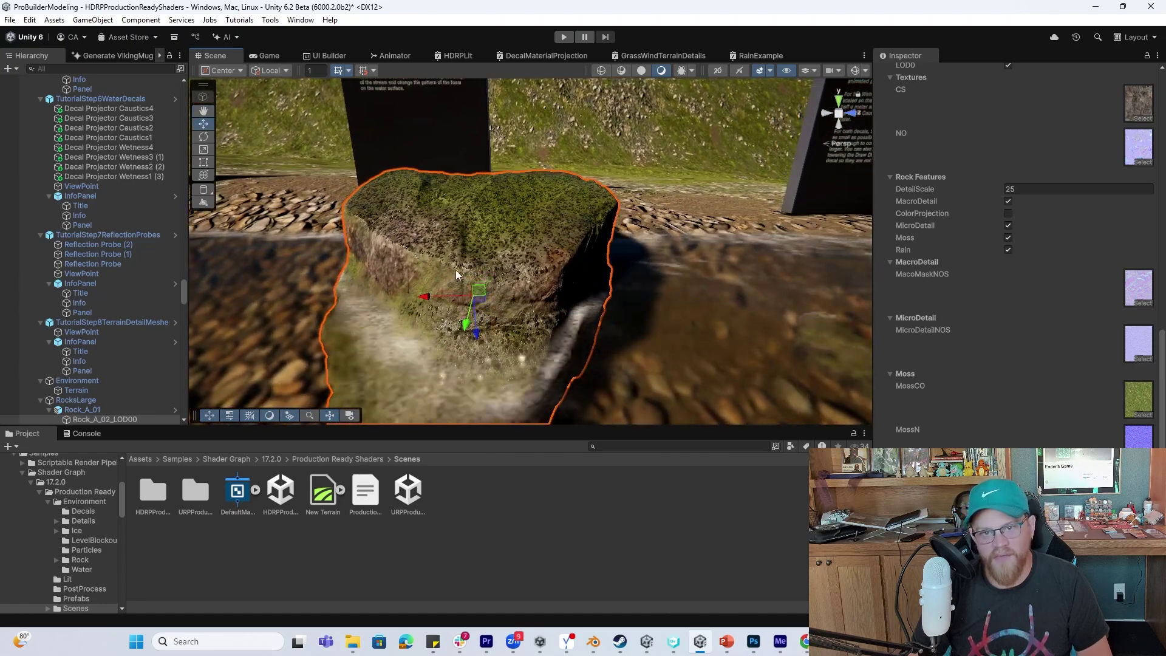
right_click_drag(661, 309, 662, 310, "alt")
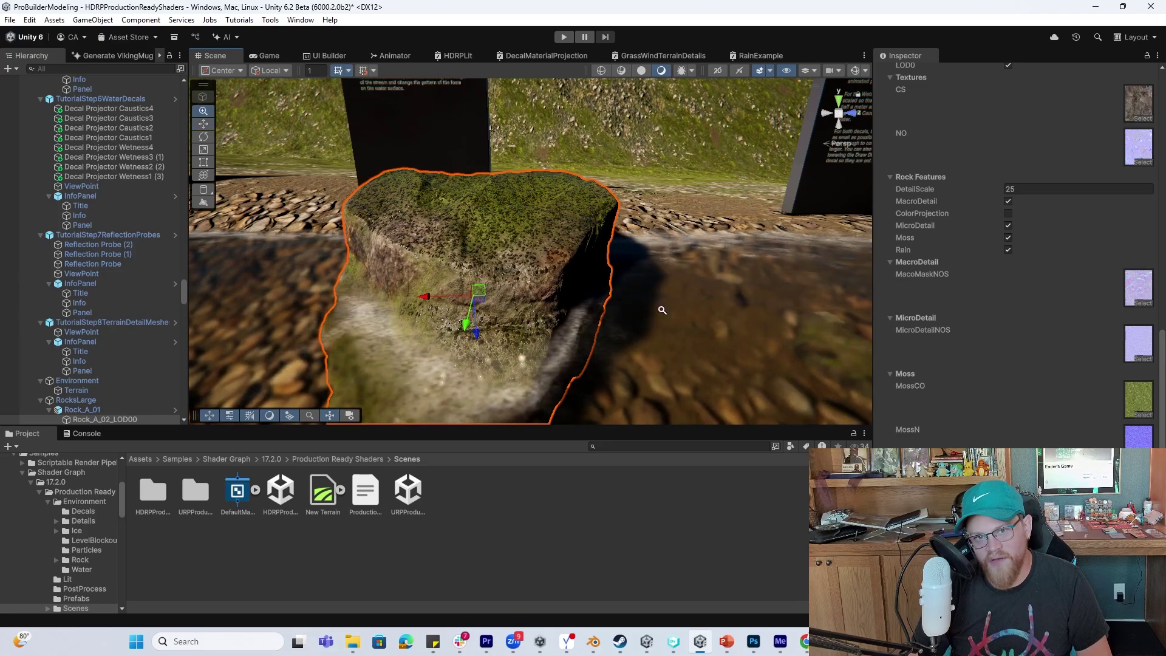
Enable ColorProjection in the boulder material's Rock Features and look over the rocks along the stream
scroll(662, 310, "down", 4)
scroll(641, 274, "up", 2)
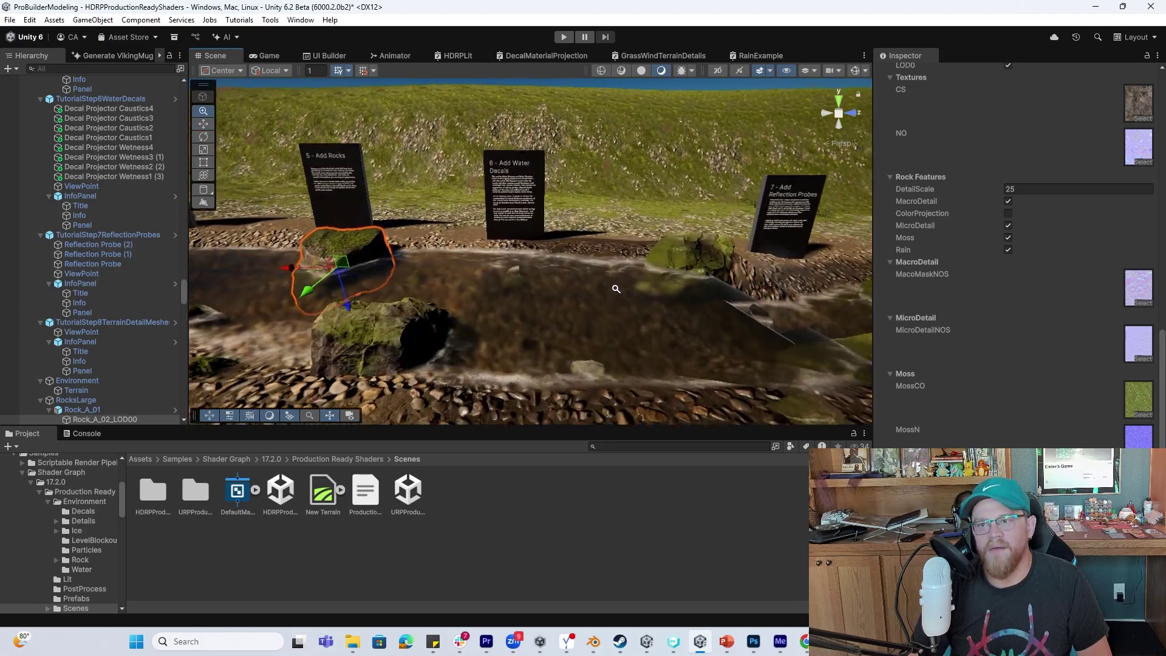
scroll(615, 289, "up", 3)
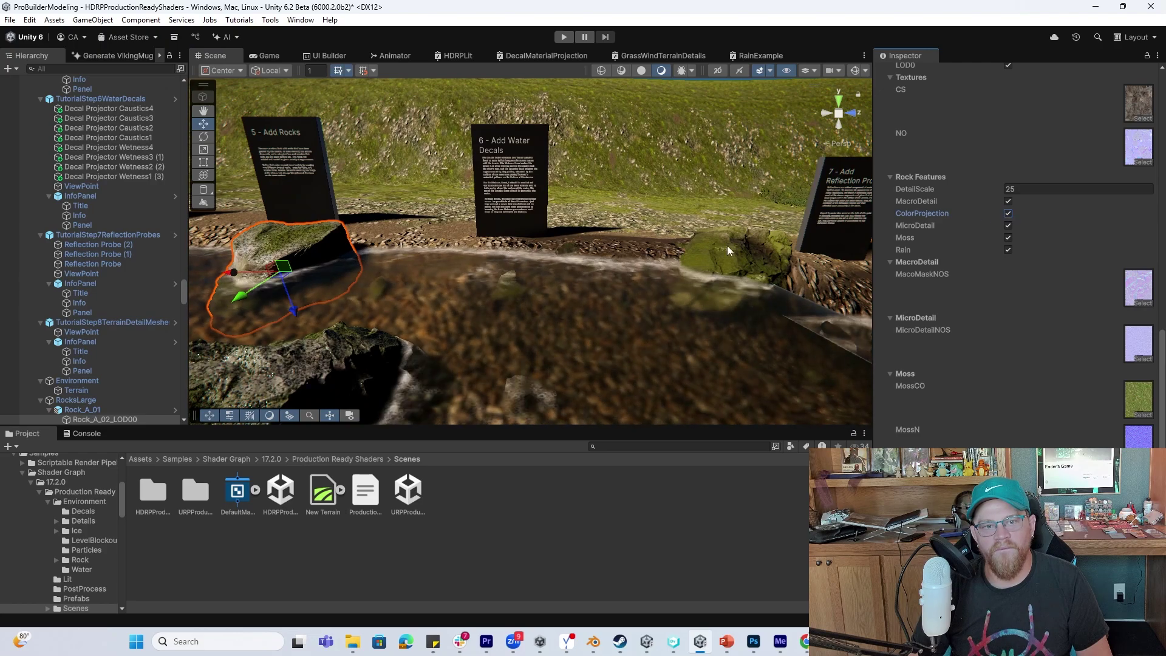
middle_click_drag(632, 274, 606, 261)
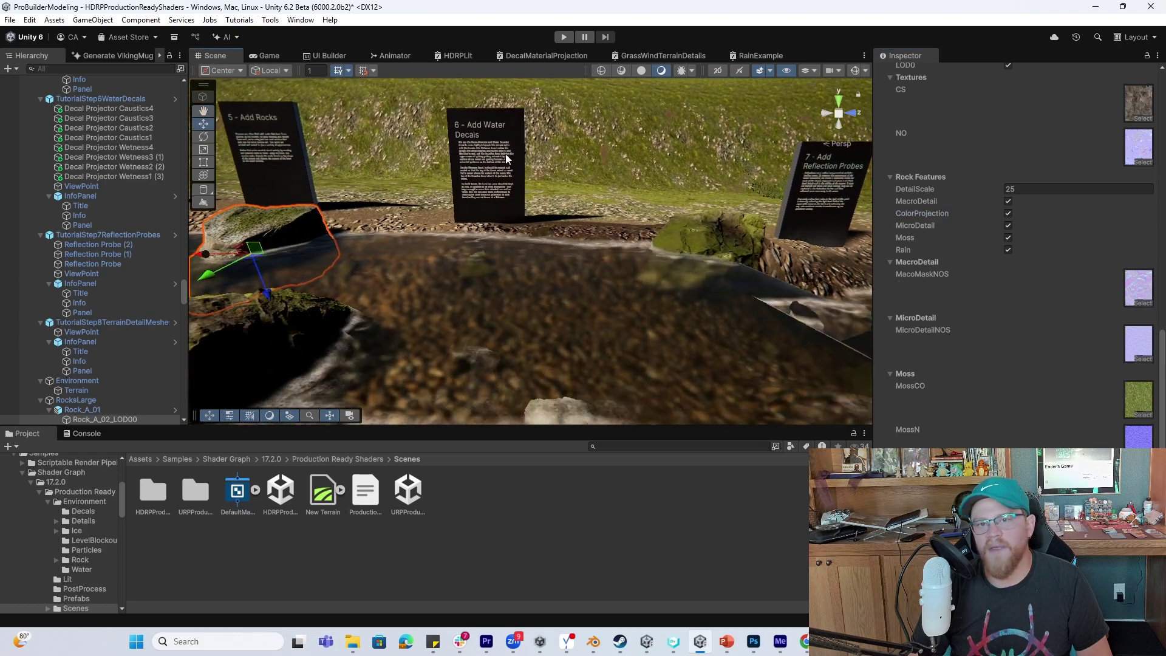
Reselect the showcase object, advance it to 6 - Add Water Decals, and examine the stream bed and wet bank
left_click_drag(182, 297, 158, 90)
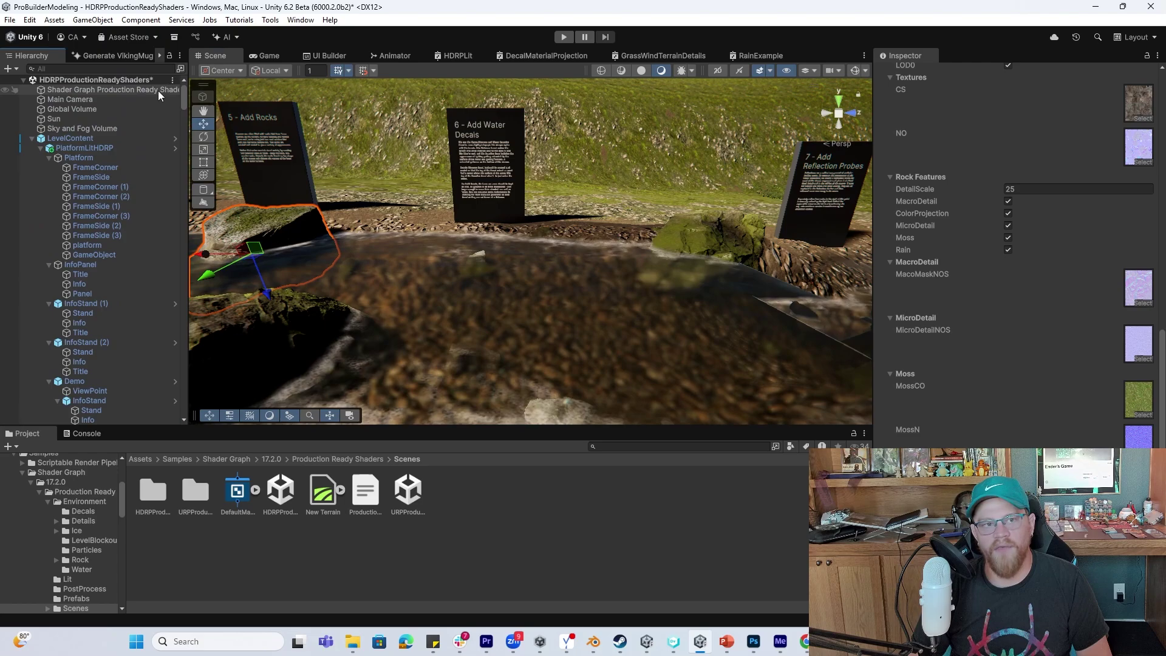
left_click(156, 90)
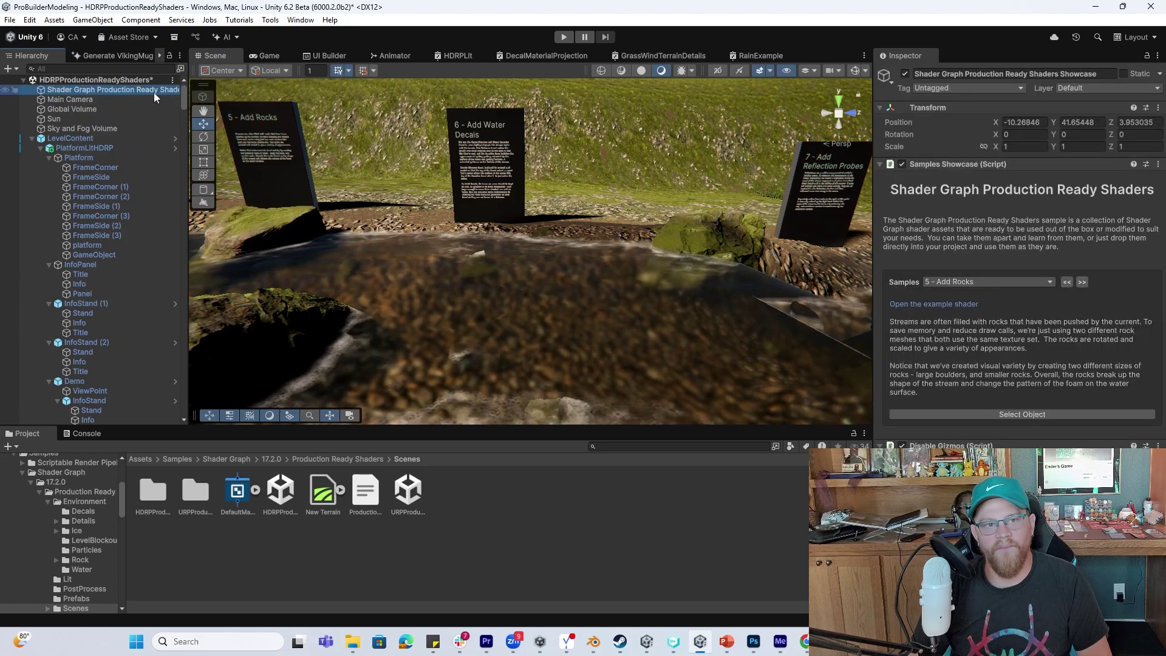
left_click(1083, 282)
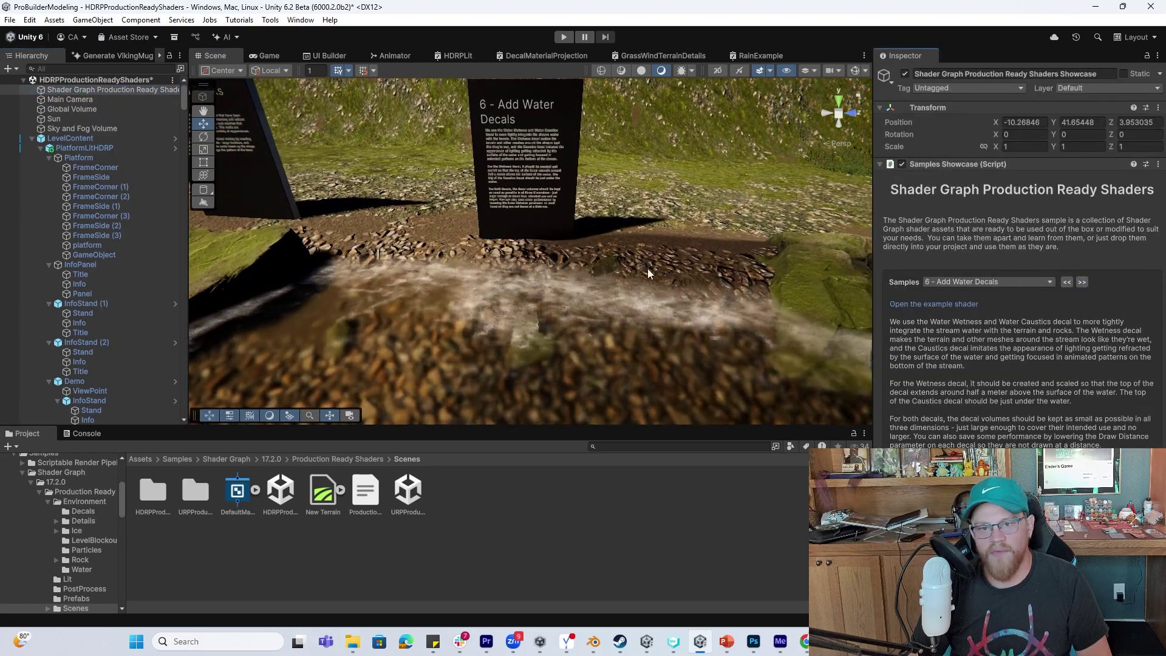
middle_click_drag(647, 269, 621, 255)
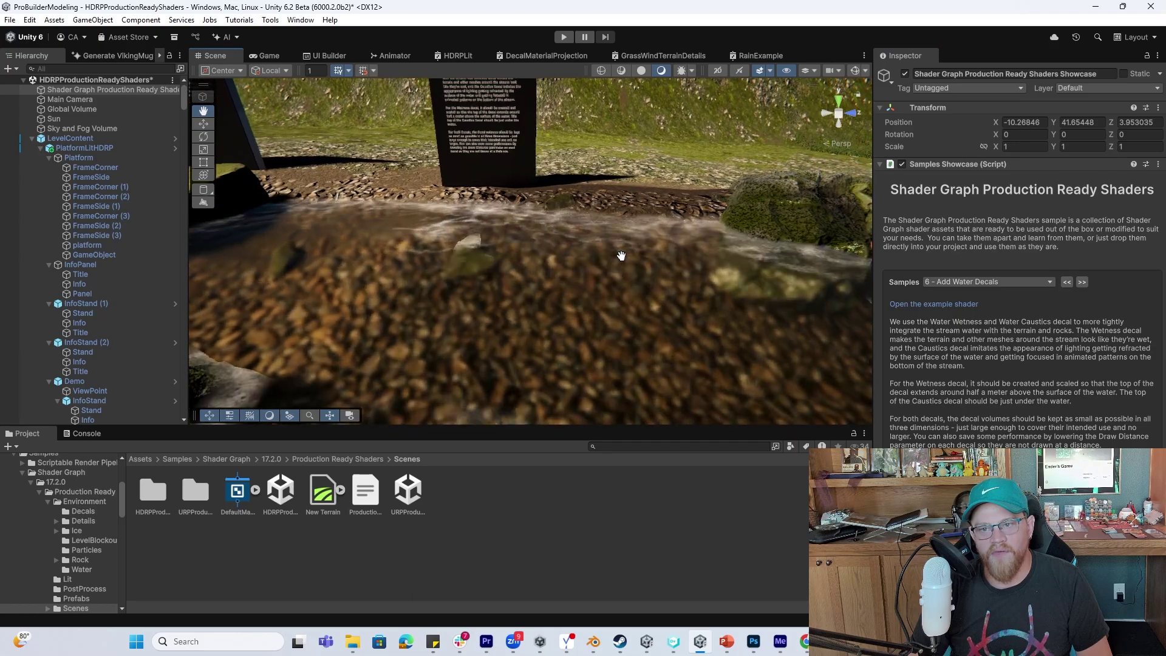
middle_click_drag(383, 253, 455, 249)
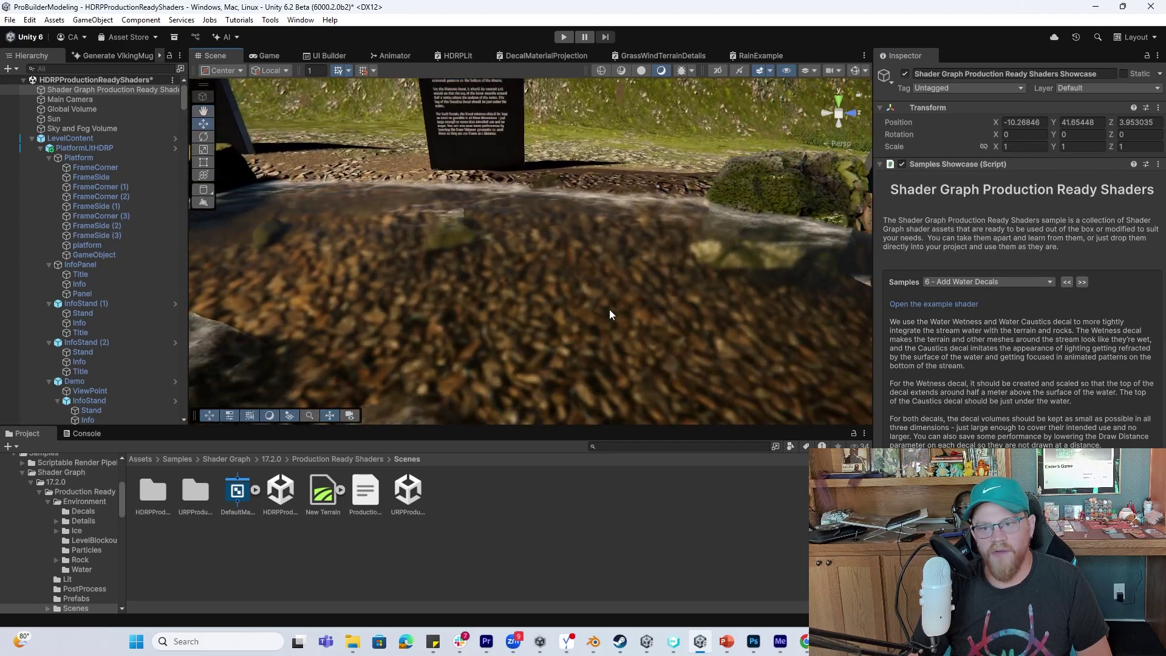
Advance the showcase to 7 - Add Reflection Probes and on to 8 - Add Terrain Detail Meshes, examining the stream at each stop
left_click(1082, 282)
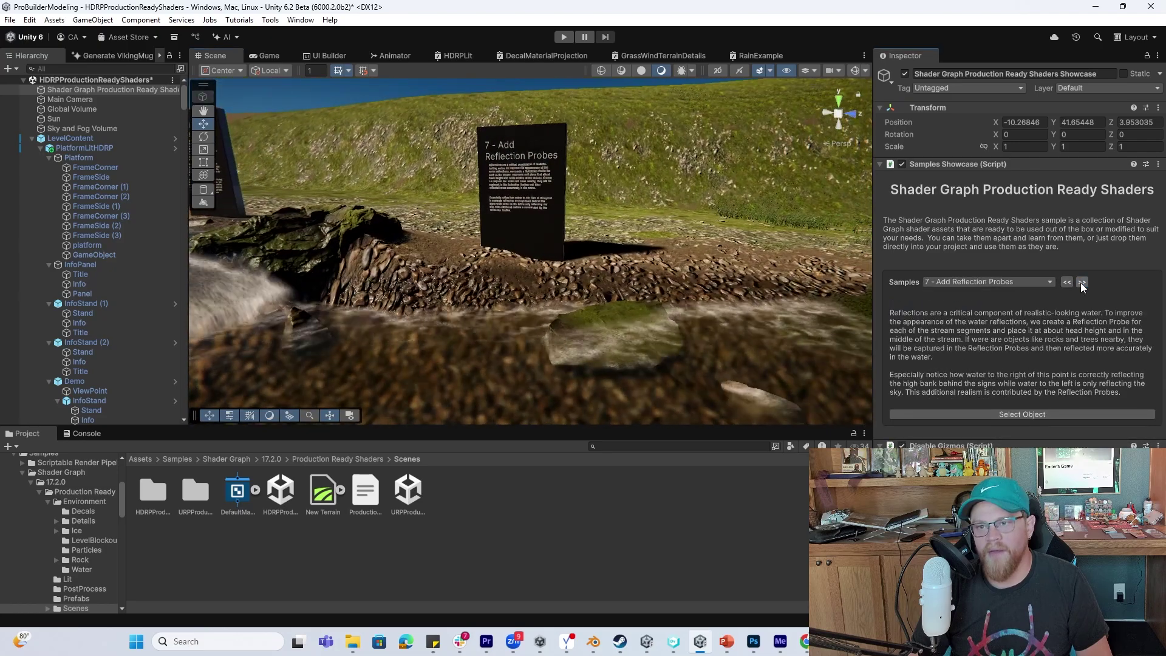
right_click_drag(663, 246, 665, 272, "alt")
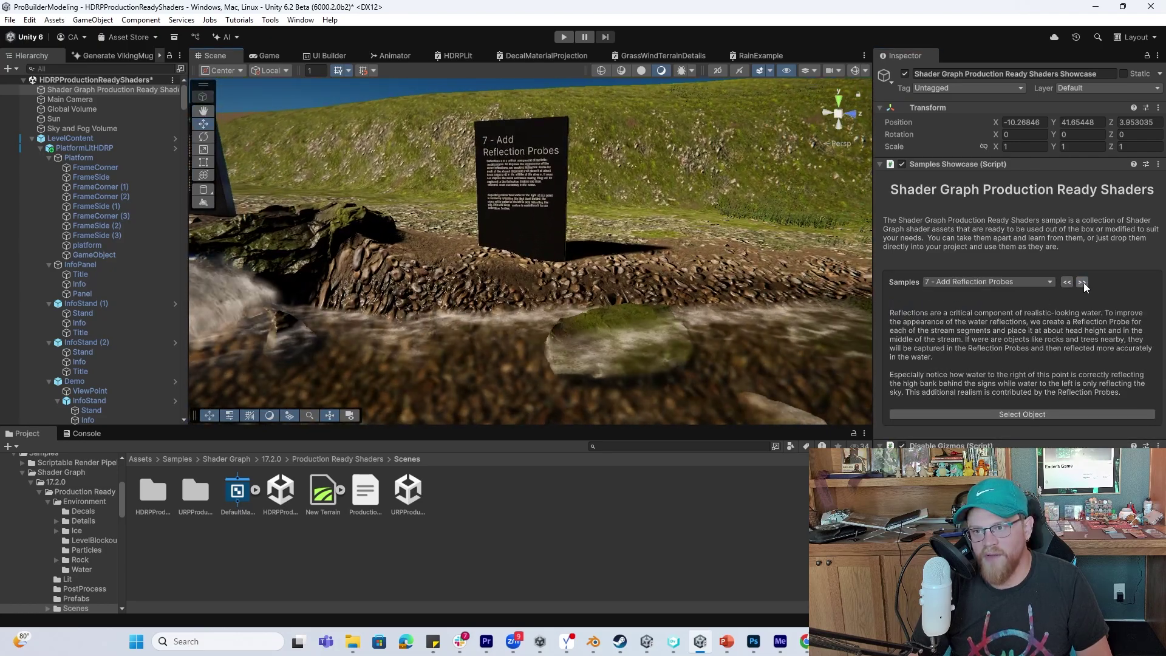
middle_click_drag(720, 278, 822, 268)
left_click(1077, 282)
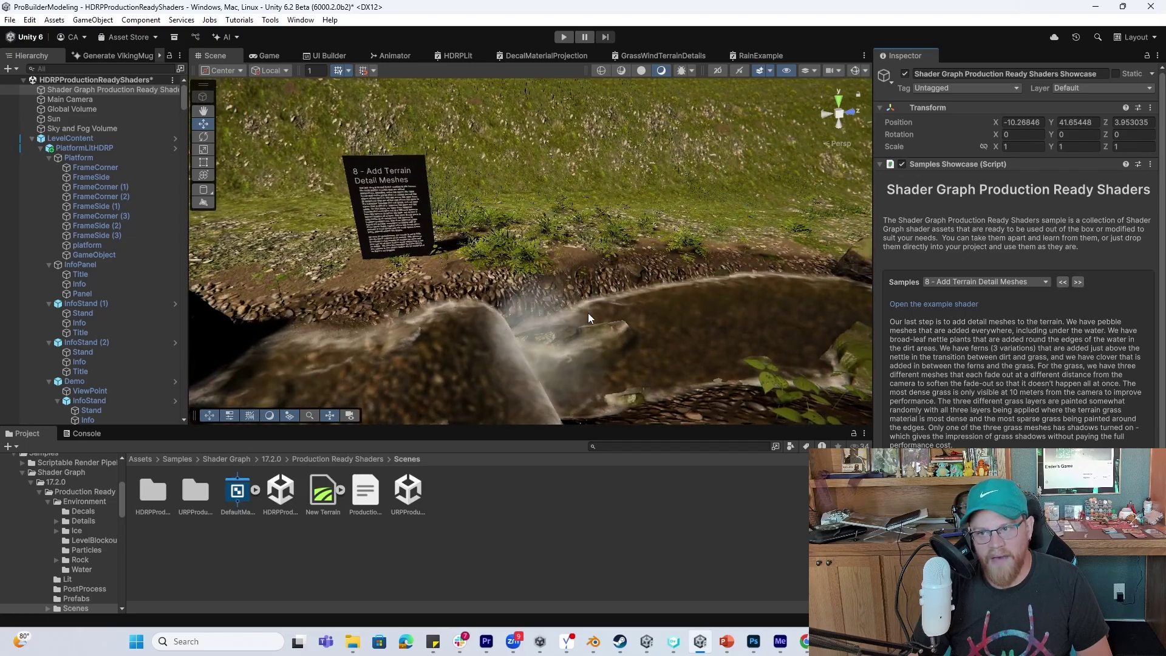
right_click_drag(587, 312, 498, 297, "alt")
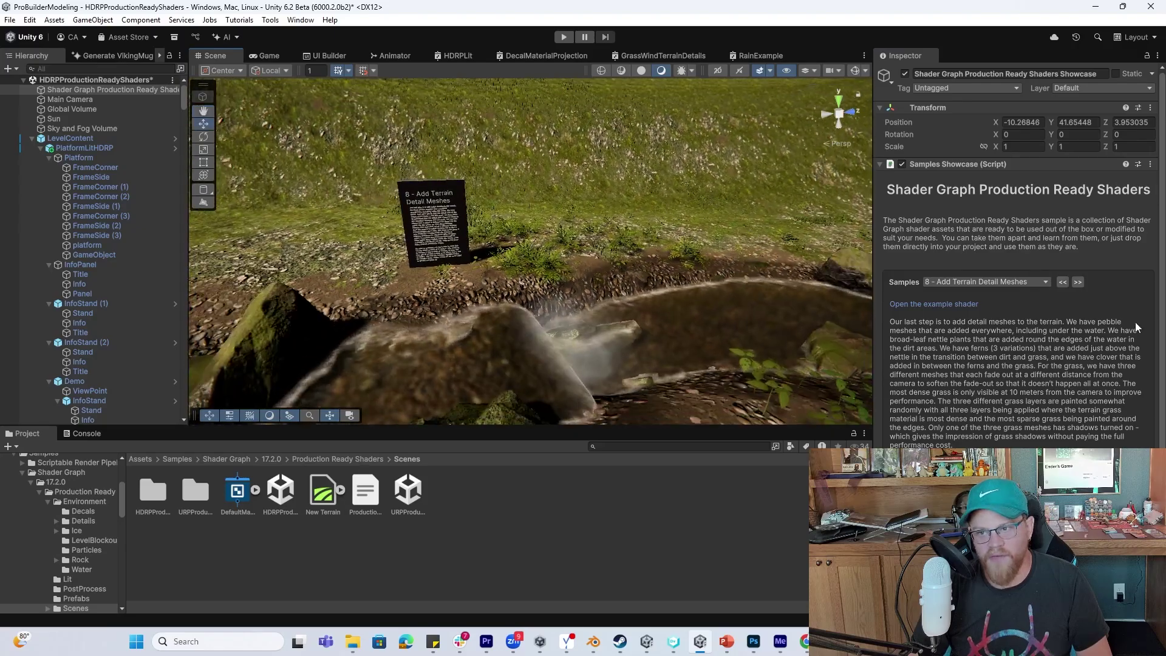
Advance the showcase to the HDRP Lit sample and survey the display platforms across to the Miscellaneous one
left_click(1079, 282)
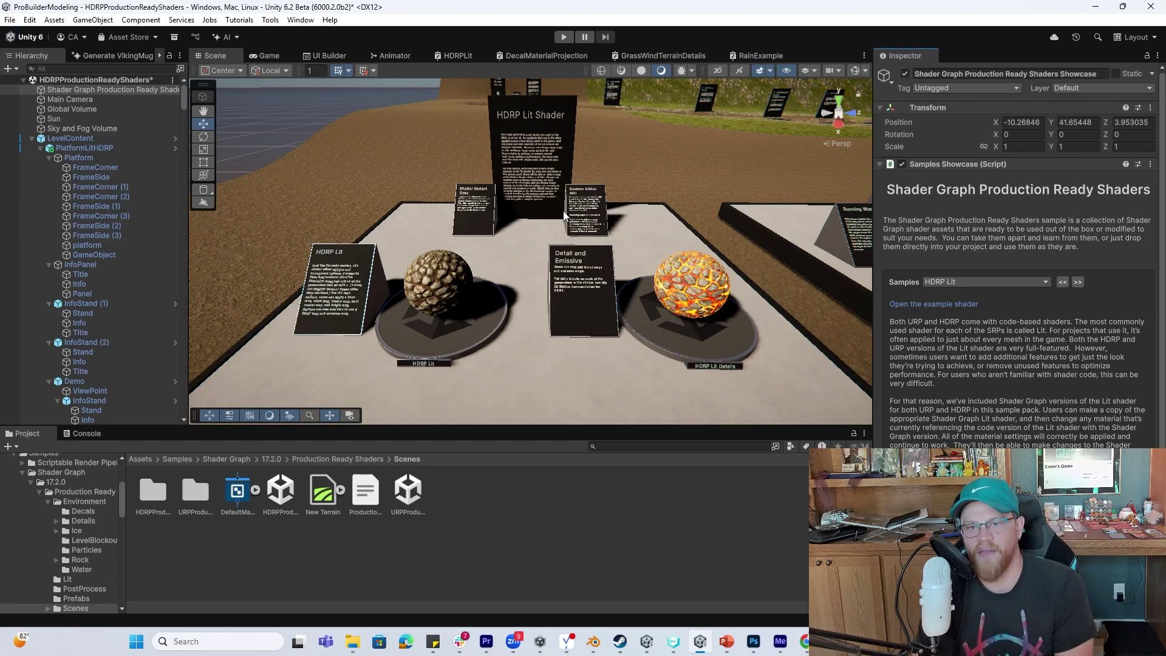
middle_click_drag(723, 178, 667, 207)
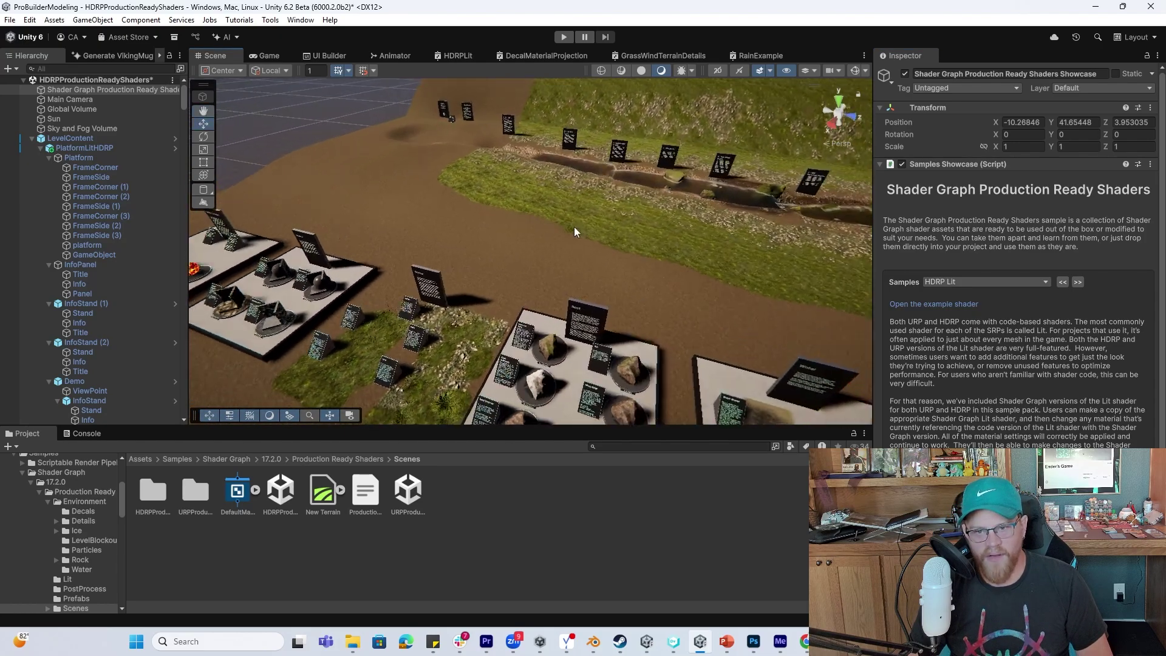
middle_click_drag(539, 187, 426, 134)
middle_click_drag(635, 195, 529, 155)
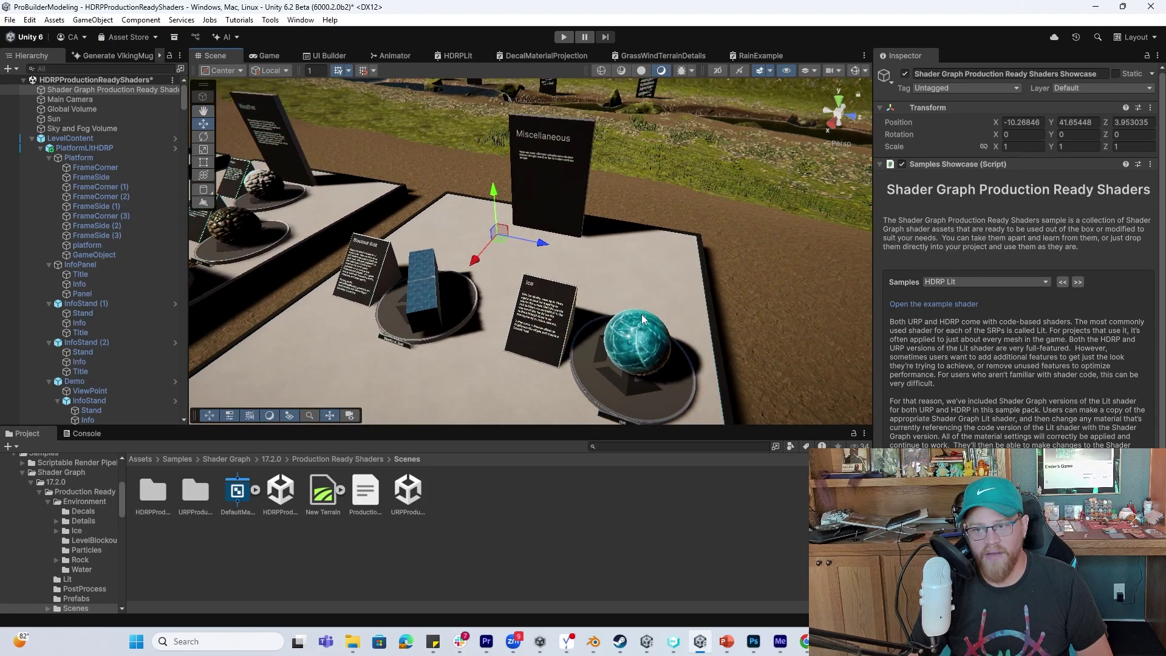
Select the ice sphere on the Miscellaneous platform and locate its material's IceShader asset in the project
left_click(632, 345)
left_click(632, 345)
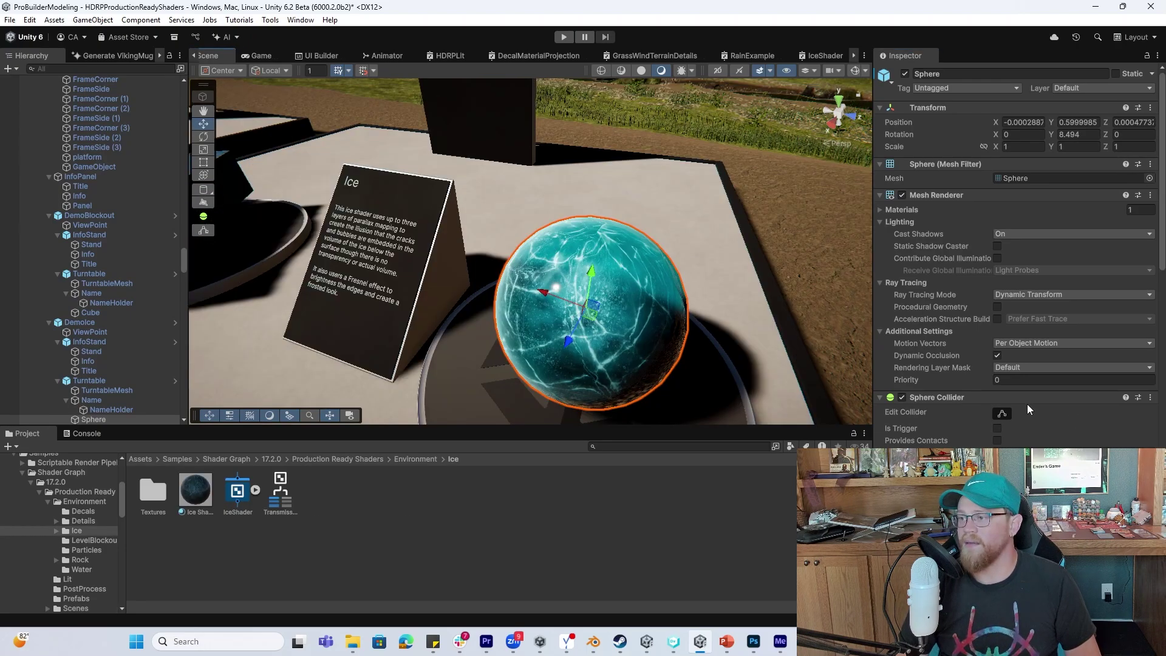
scroll(1026, 403, "down", 9)
scroll(993, 373, "down", 2)
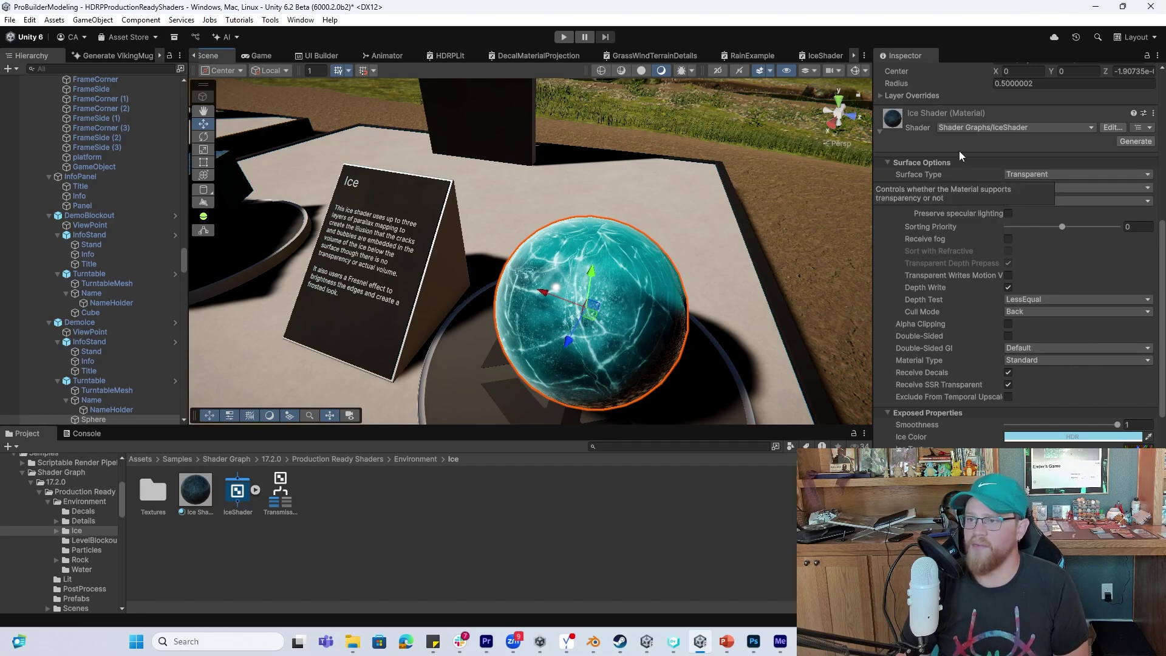
left_click(1154, 114)
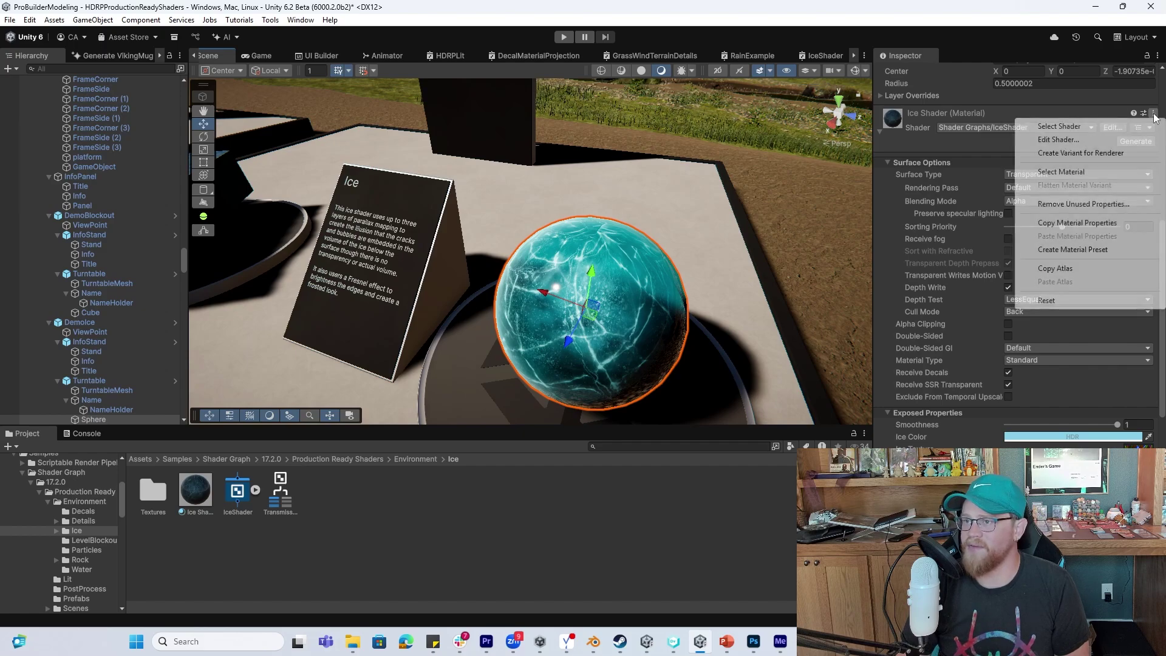
left_click(1060, 126)
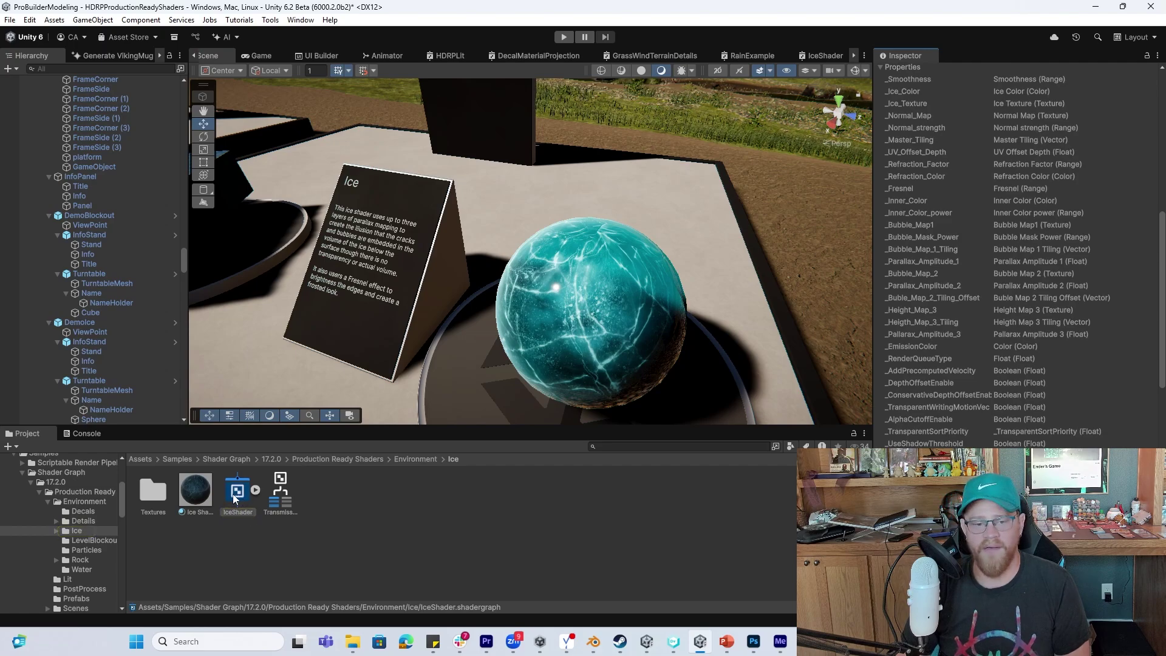
Open the IceShader graph and look over its UV Offset, Inner Color Mask and Parallax Maps node groups
double_click(235, 499)
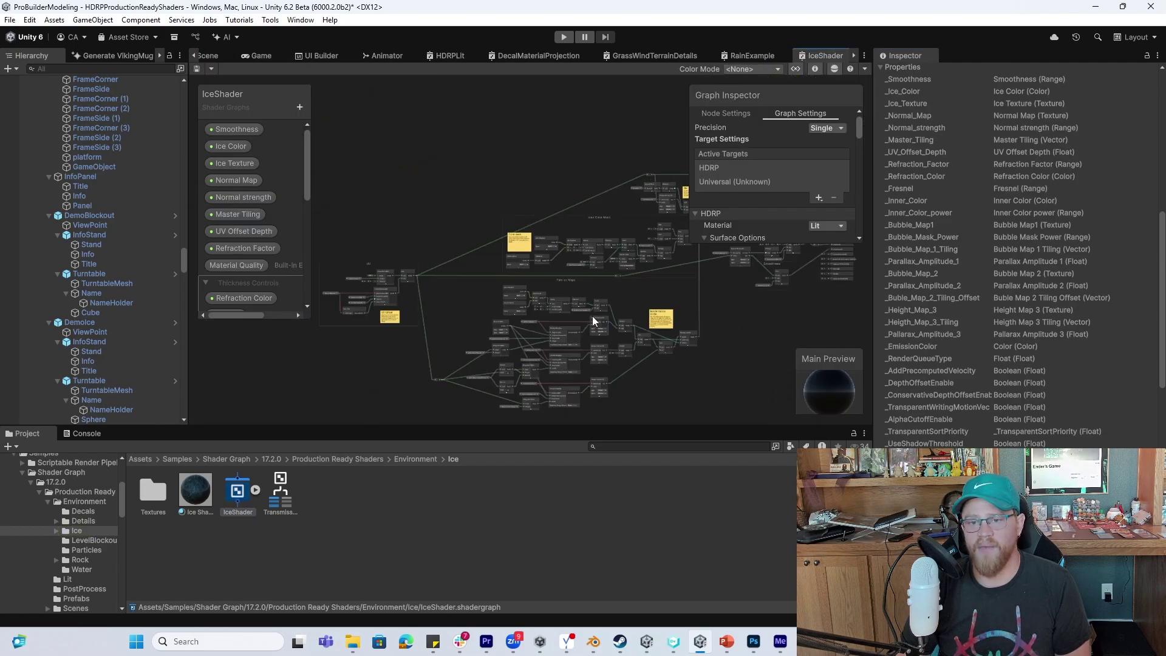
middle_click_drag(779, 337, 817, 285)
scroll(449, 312, "up", 7)
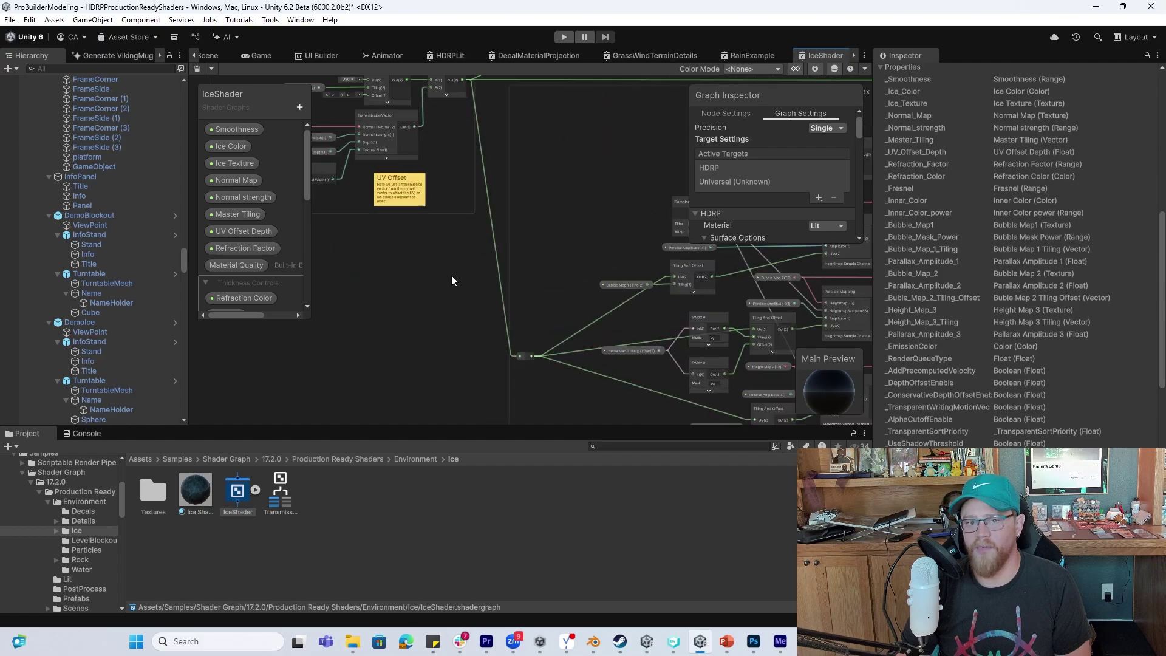
middle_click_drag(451, 279, 332, 410)
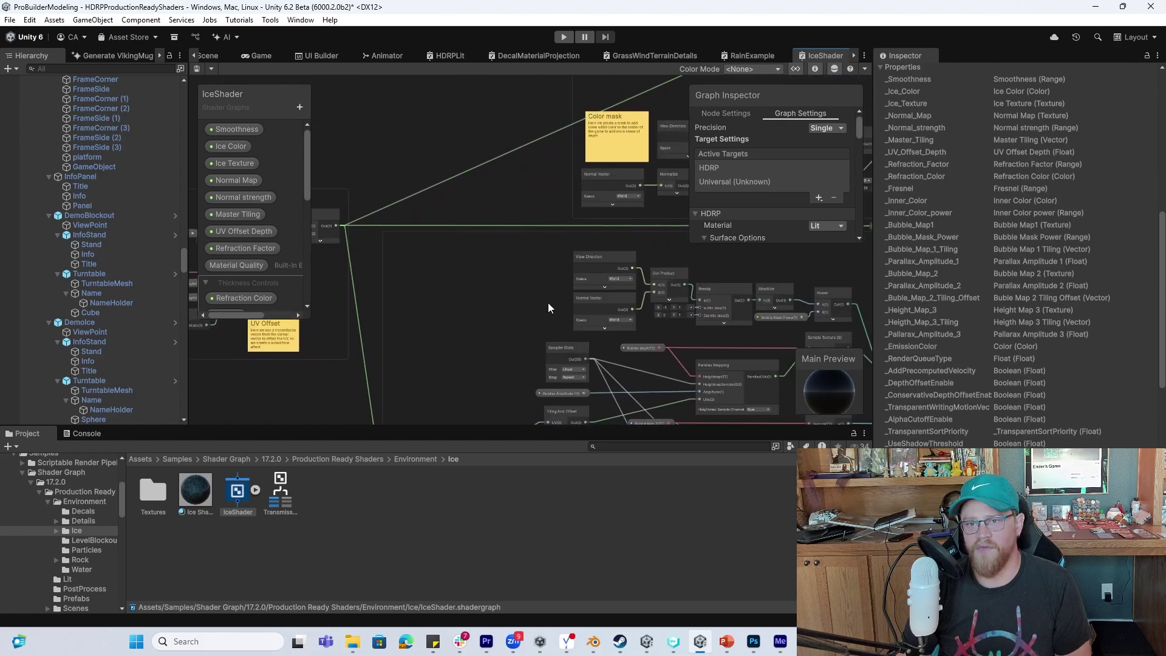
middle_click_drag(548, 302, 414, 363)
middle_click_drag(702, 322, 530, 322)
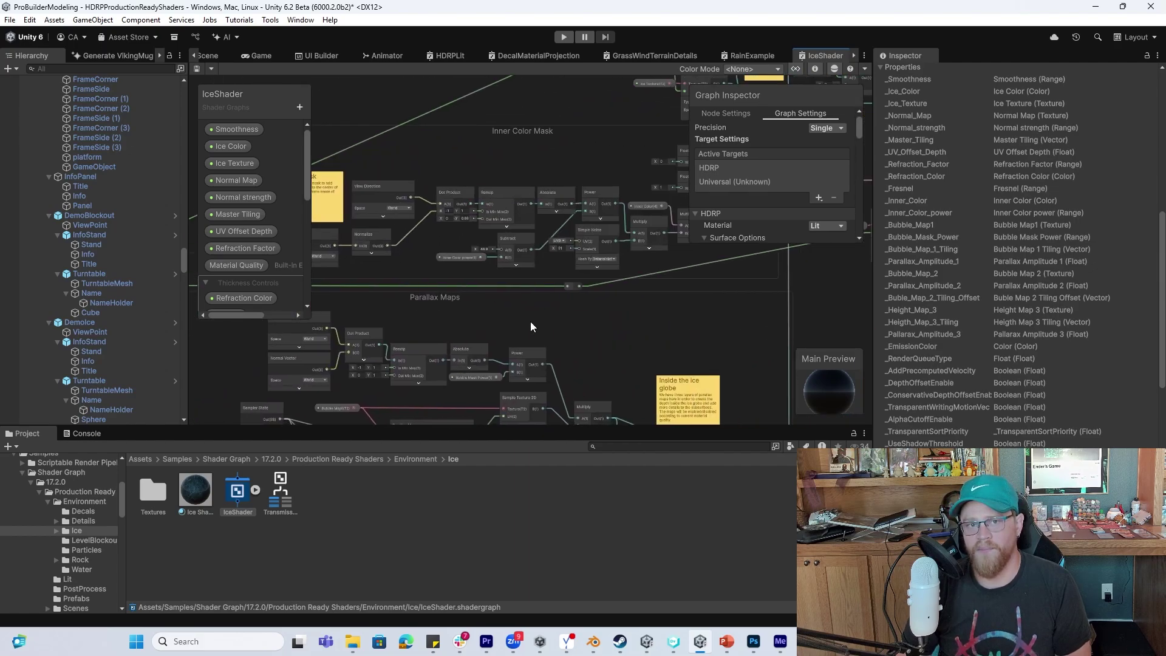
Return to the scene and set the ice sphere material's Fresnel to 1.46 and Inner Color power to 22.9
left_click(213, 54)
left_click(627, 355)
left_click(659, 309)
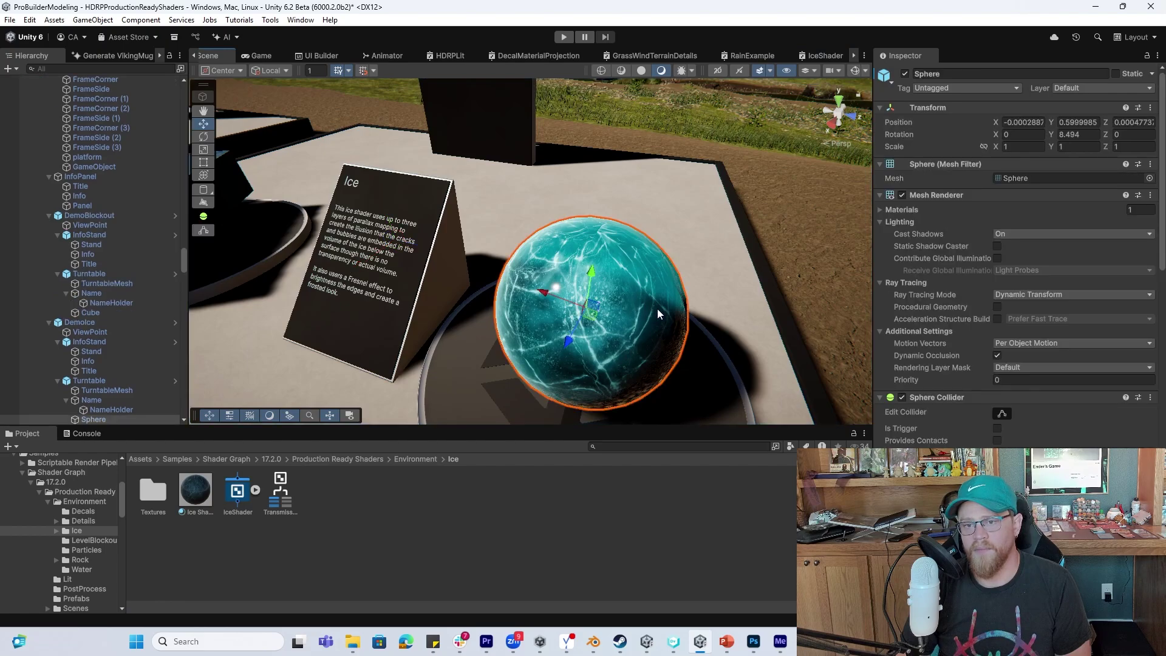
scroll(1020, 273, "down", 10)
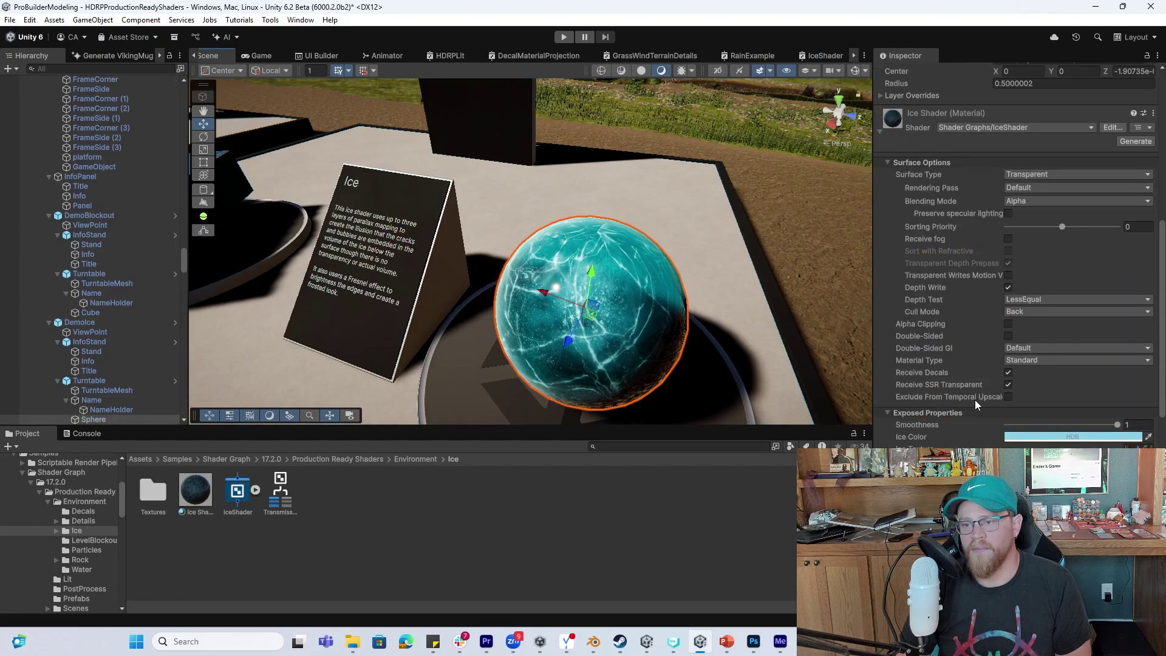
scroll(975, 400, "down", 8)
left_click(1076, 358)
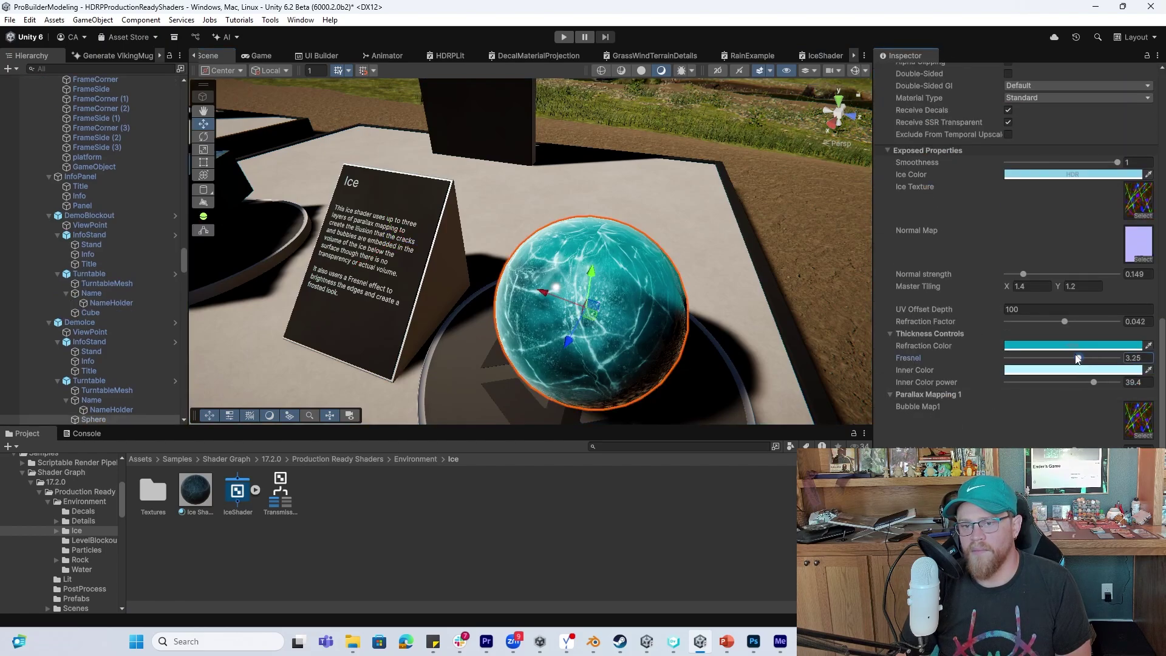
mouse_move(1076, 358)
left_mouse_down()
mouse_move(1030, 358)
mouse_move(1115, 363)
mouse_move(1041, 372)
mouse_move(1051, 387)
mouse_move(1099, 385)
mouse_move(1066, 386)
left_mouse_up()
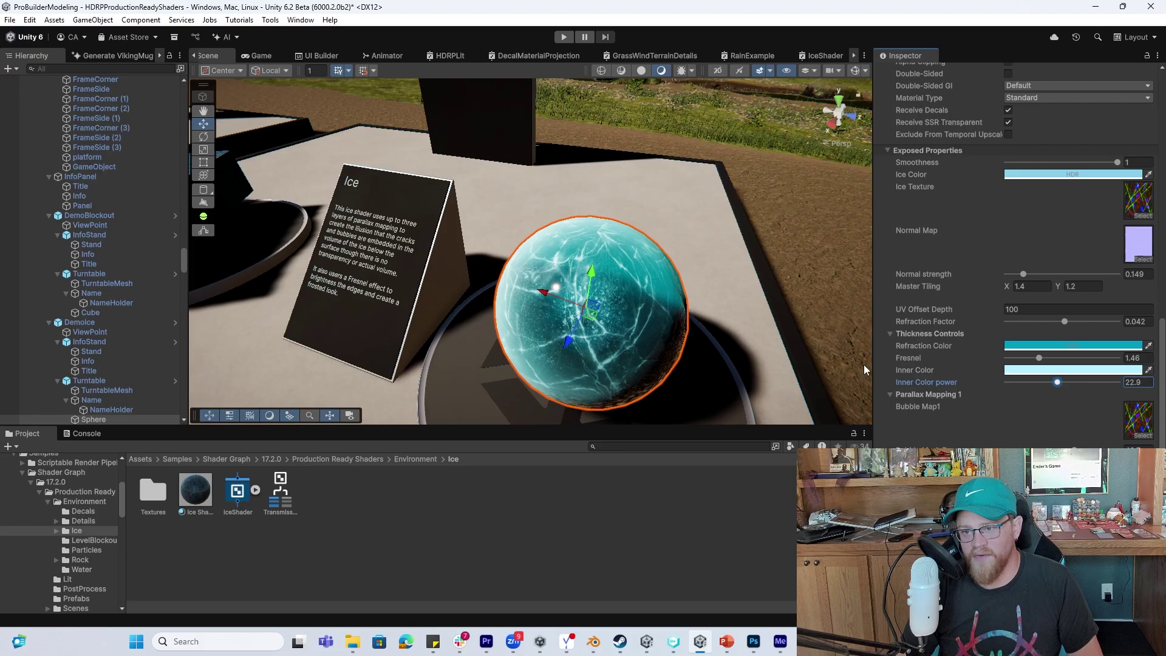
scroll(641, 328, "down", 10)
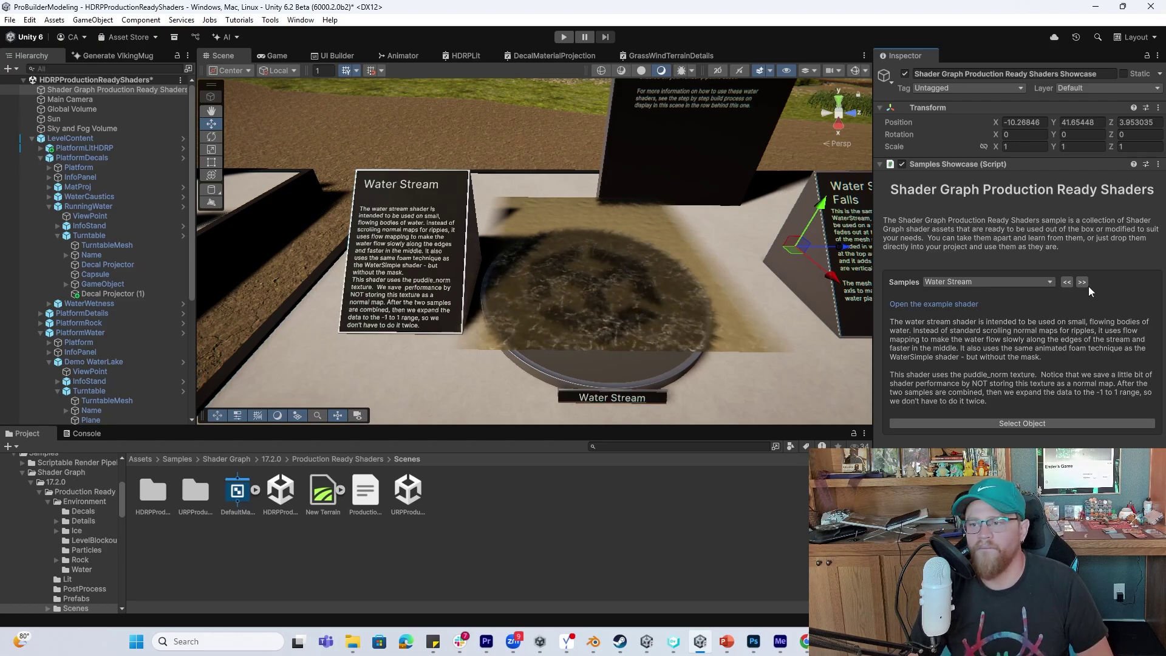
Advance the showcase to the Rain sample and examine the wet stone cube's top surface up close
left_click(1081, 282)
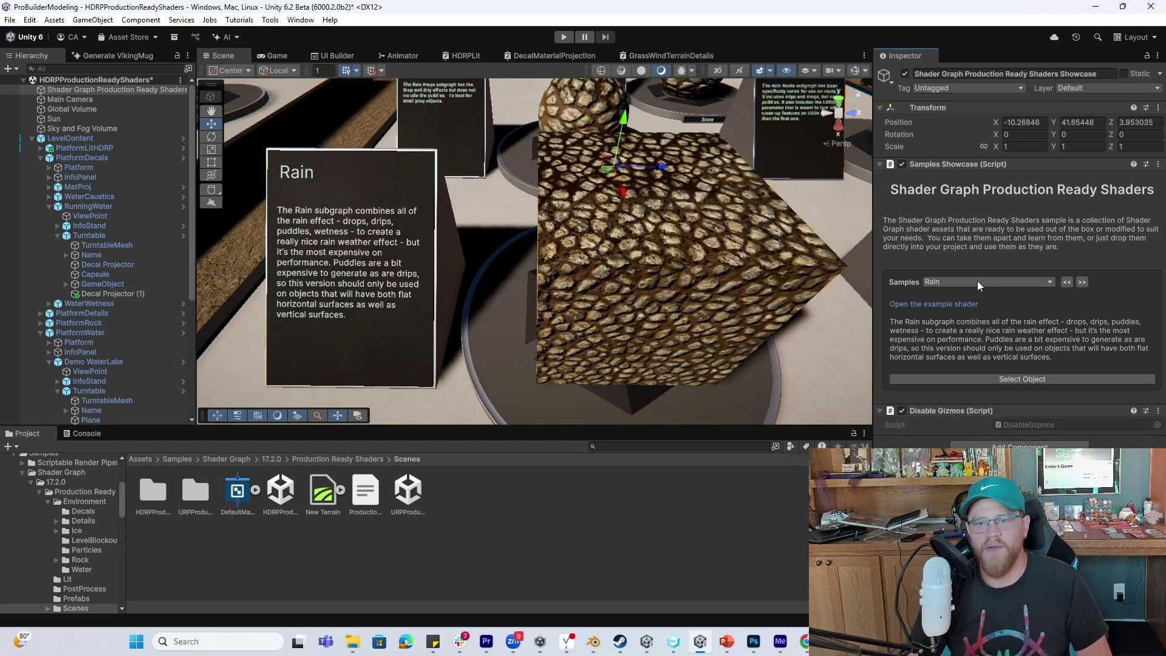
middle_click_drag(577, 286, 571, 293)
scroll(571, 294, "up", 7)
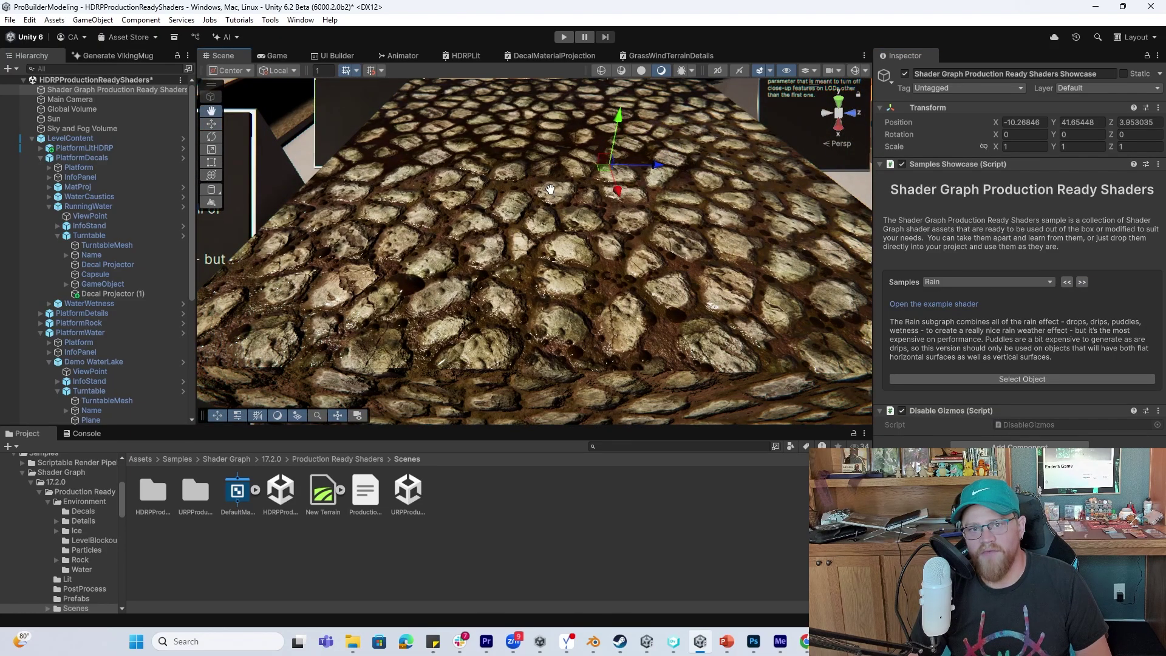
scroll(588, 255, "down", 5)
Open the Rain sample's example shader and examine how the Rain subgraph connects to its inputs and outputs
left_click(964, 305)
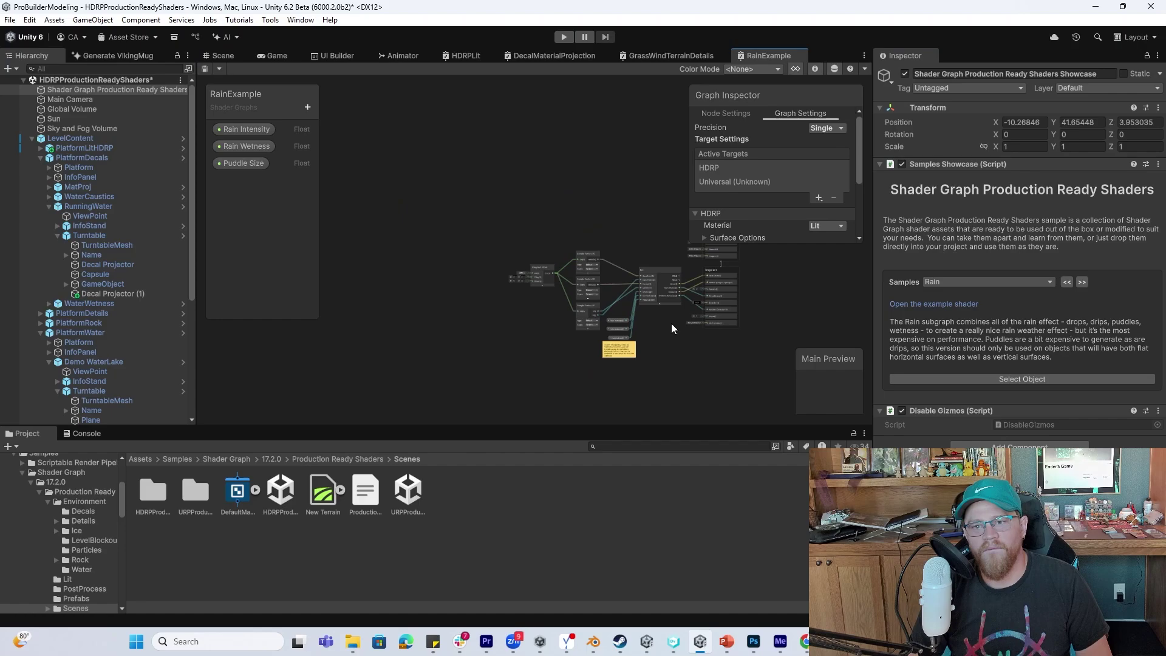
scroll(597, 296, "up", 3)
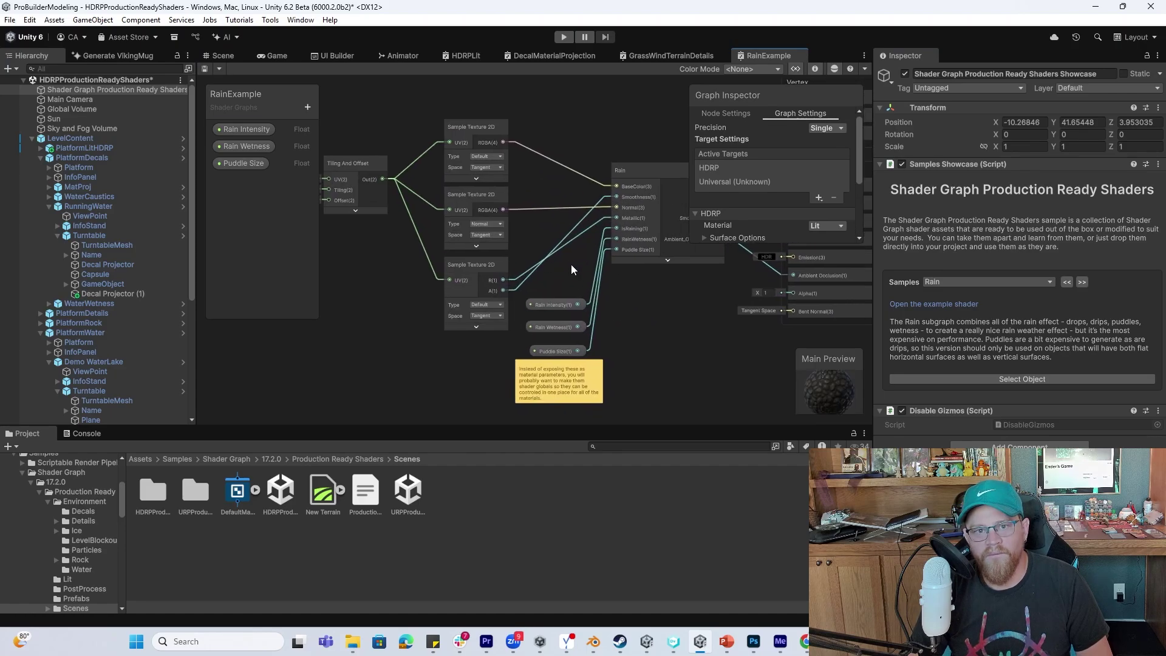
middle_click_drag(588, 293, 439, 278)
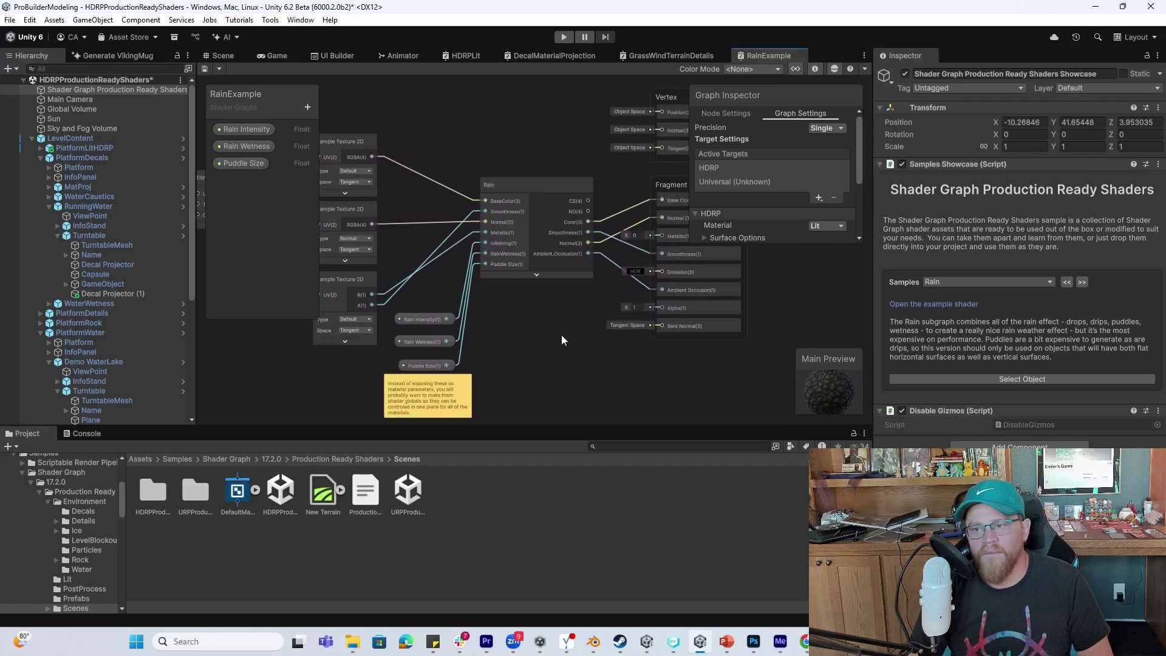
Return to the scene, select the rain cube and review its RainExample material properties and surface
left_click(219, 55)
left_click(724, 354)
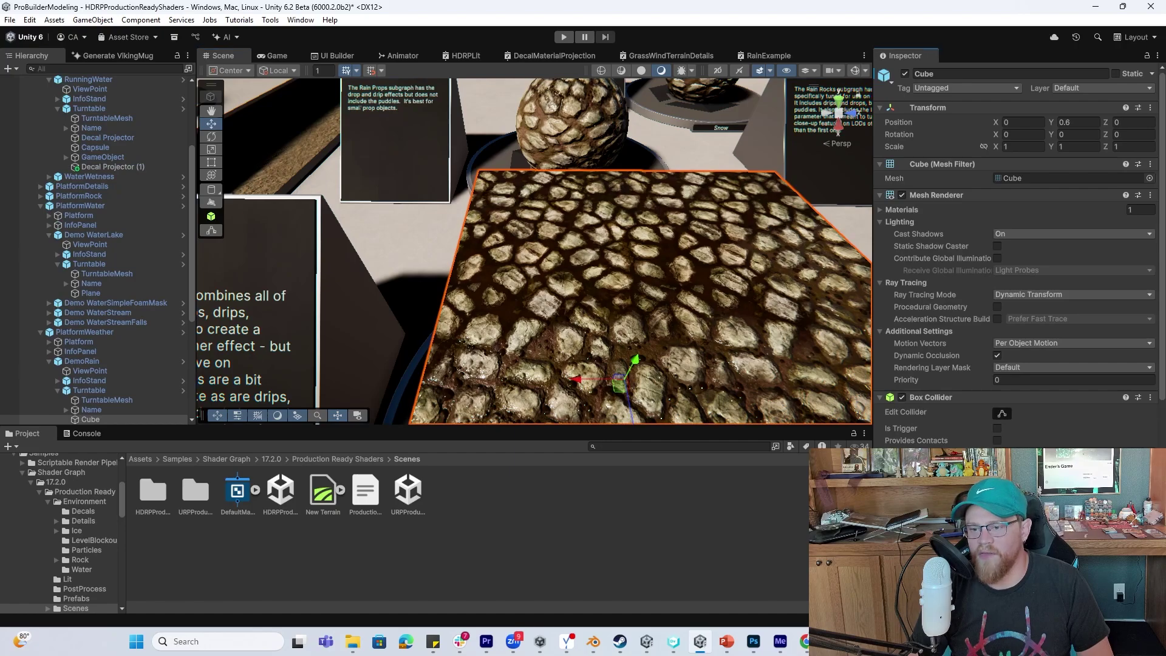
scroll(994, 409, "down", 5)
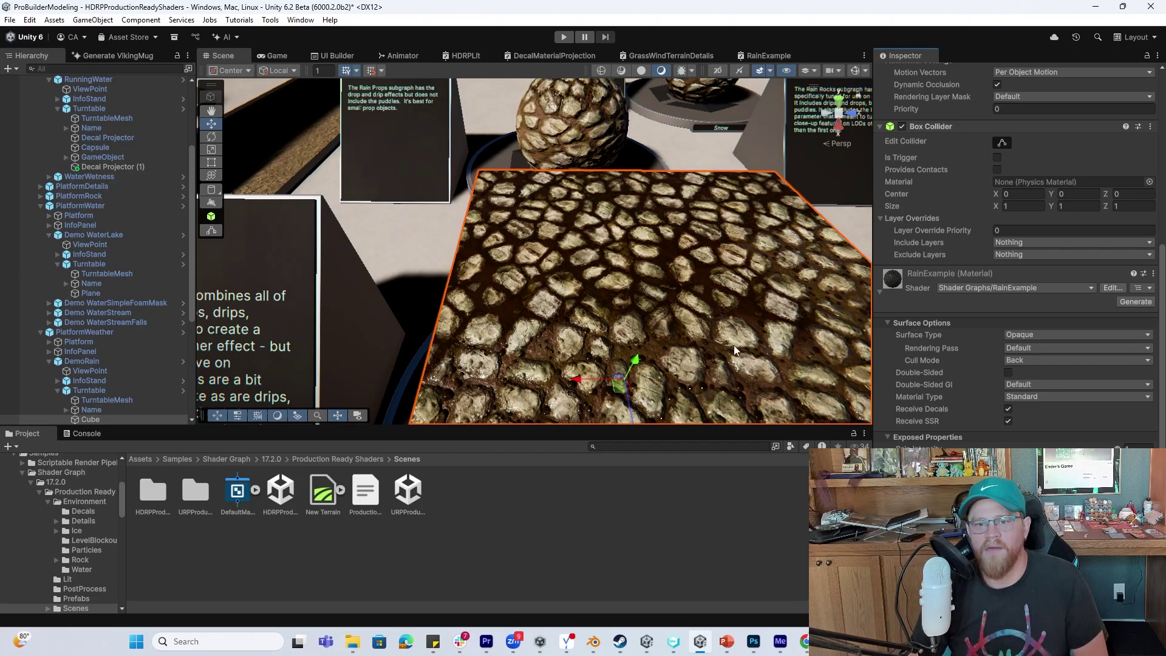
scroll(733, 345, "down", 10)
middle_click_drag(734, 345, 498, 298)
scroll(90, 126, "up", 4)
Reselect the showcase object and advance it through Rain Floor to Rain Rocks, examining each rain surface
left_click(95, 90)
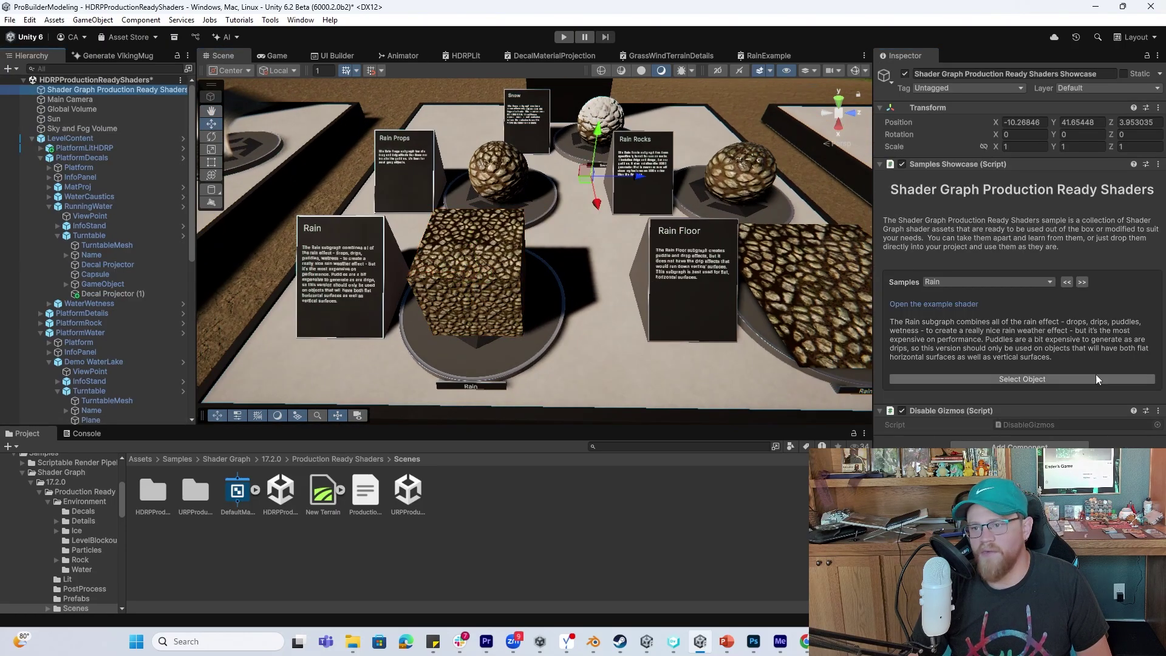
left_click(1082, 282)
middle_click_drag(561, 217, 500, 237)
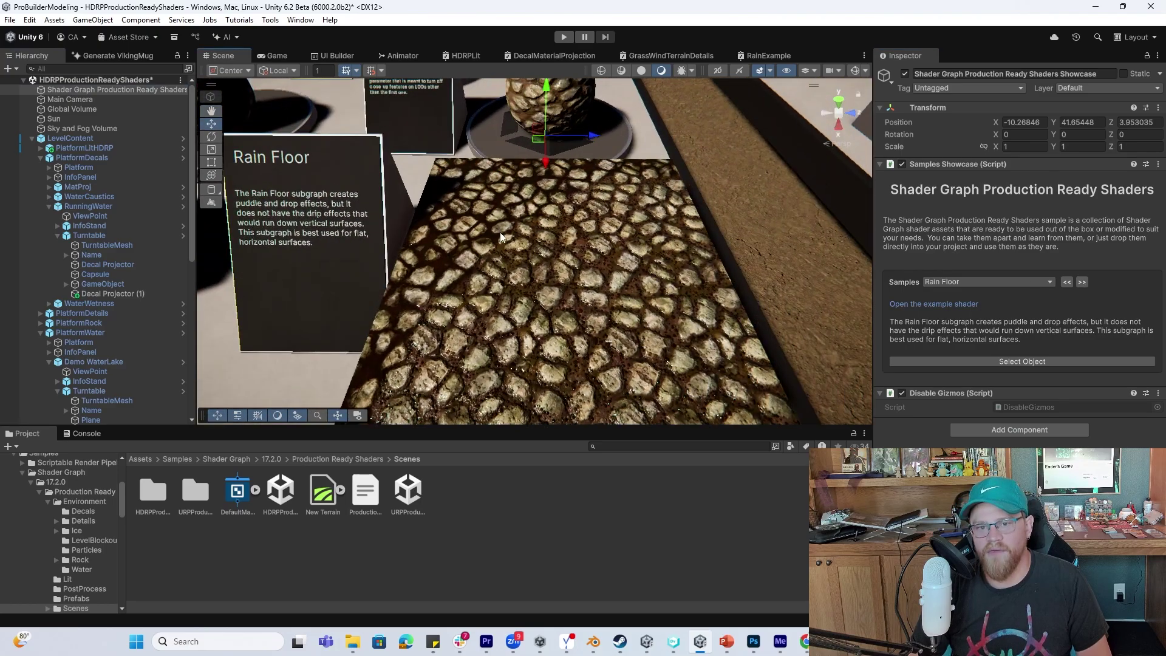
left_click(1082, 282)
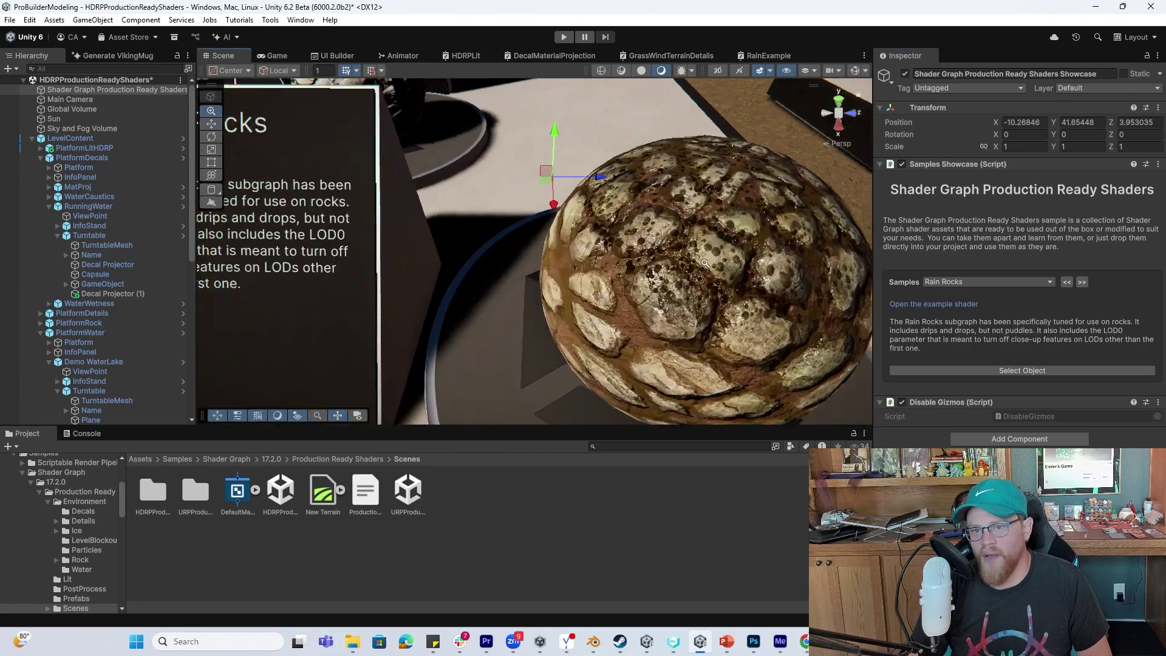